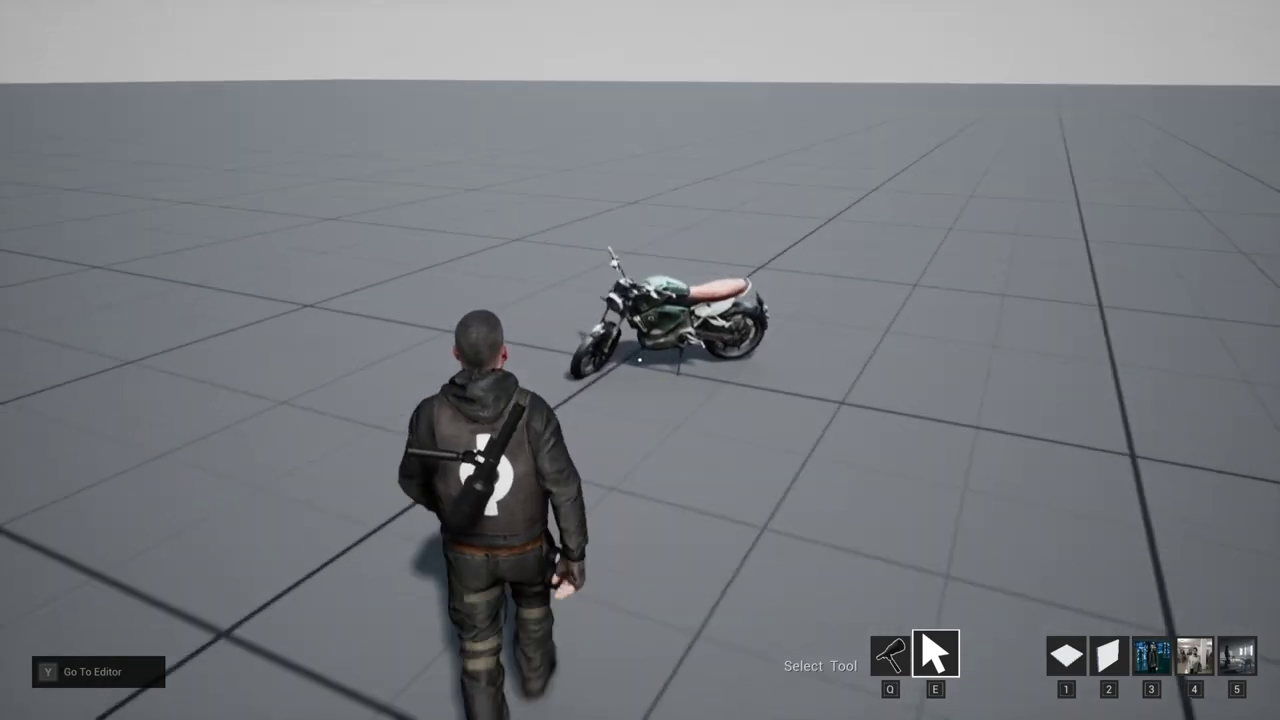
Step: Select the imported motorcycle standing beside the character in the Cine Tracer scene
left_click(640, 357)
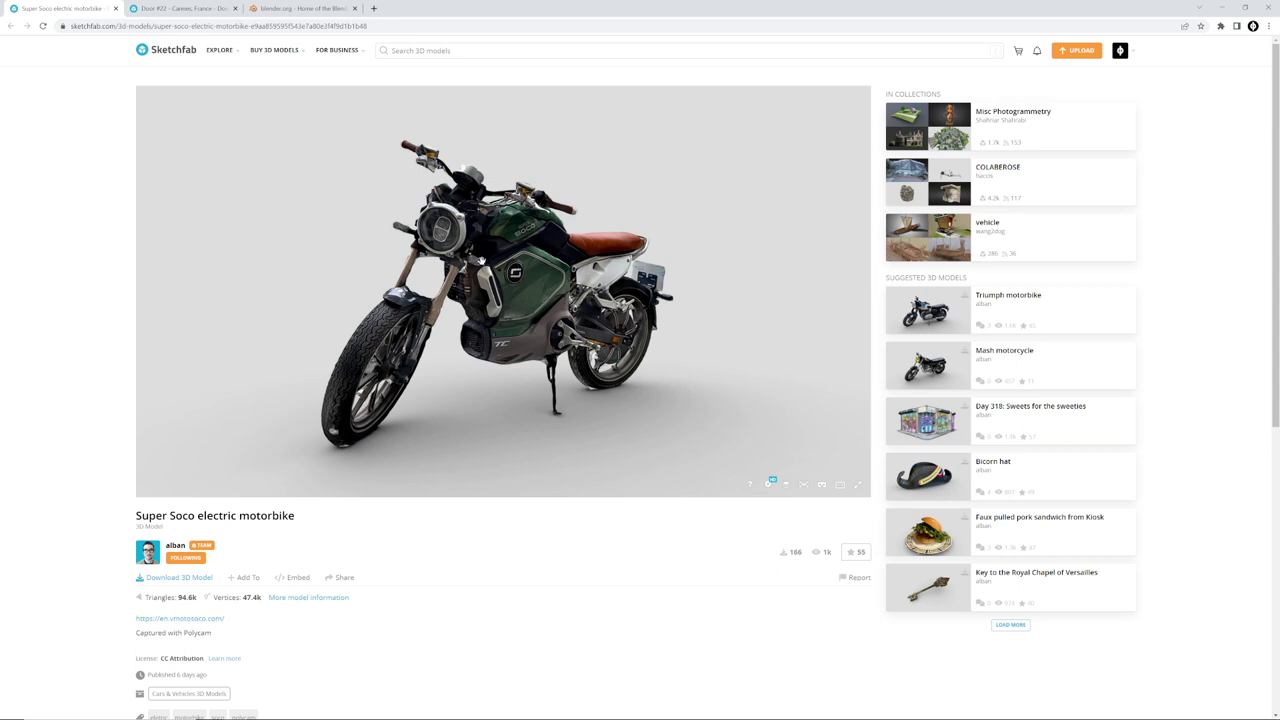
Step: Orbit the Super Soco motorbike in the Sketchfab viewer, glancing at the blender.org tab in between
mouse_move(540, 281)
left_mouse_down()
mouse_move(490, 286)
mouse_move(538, 280)
mouse_move(524, 282)
left_mouse_up()
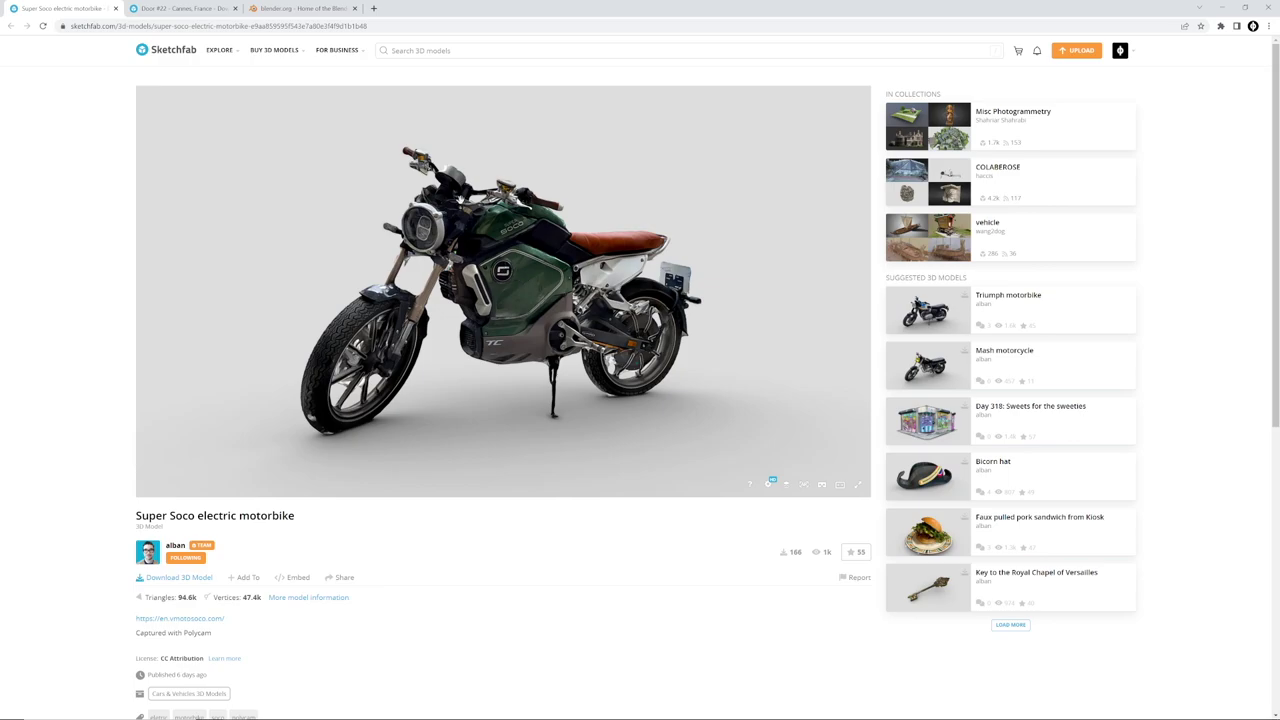
left_click(333, 10)
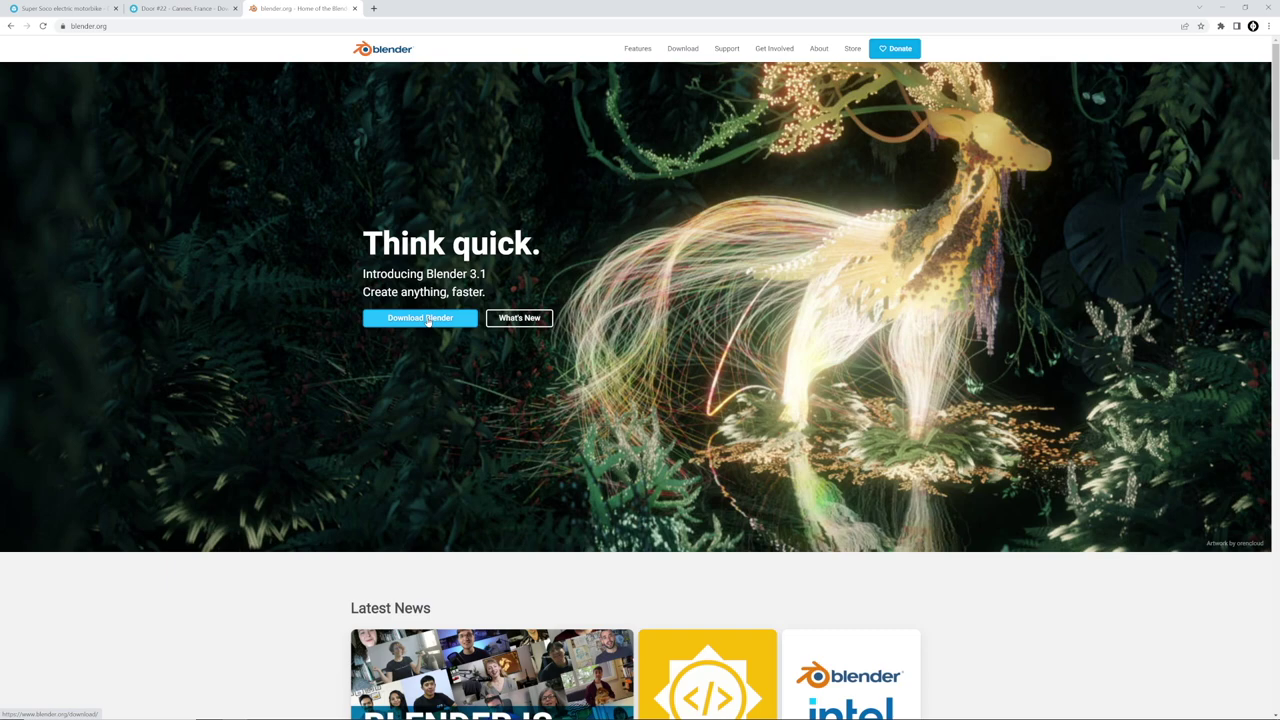
key("ctrl+Tab")
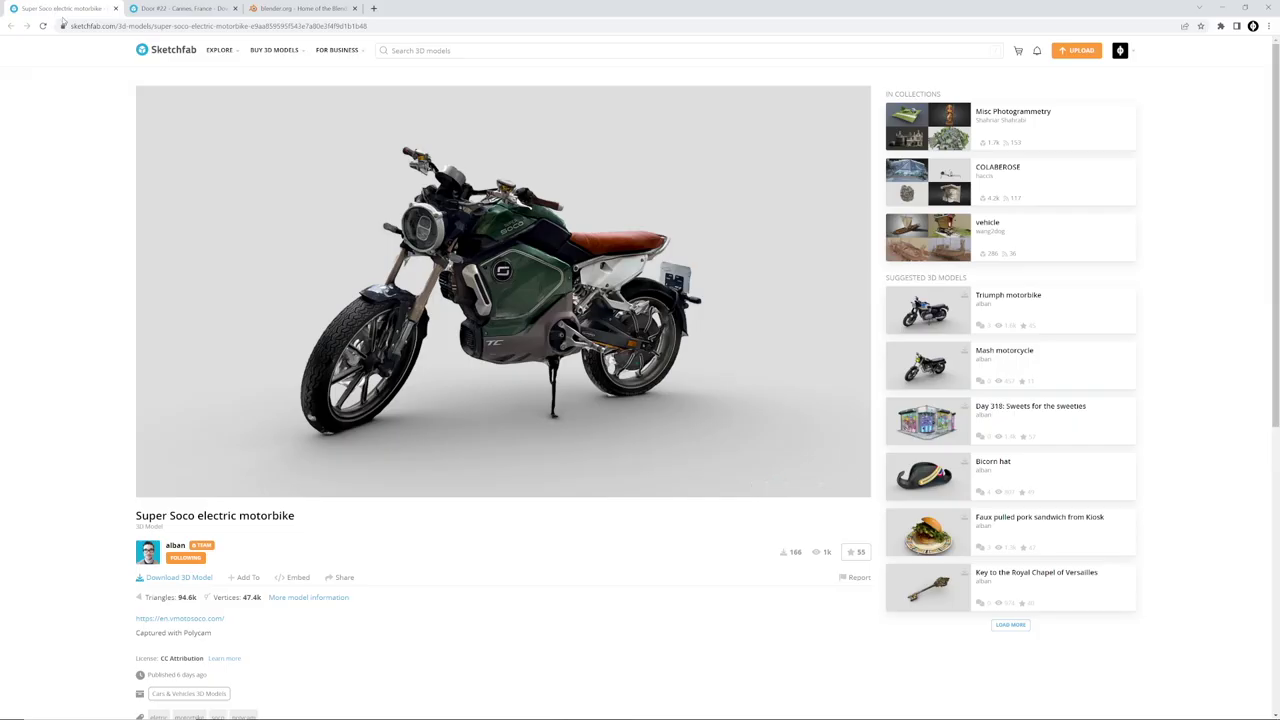
mouse_move(477, 298)
left_mouse_down()
mouse_move(560, 300)
mouse_move(483, 300)
left_mouse_up()
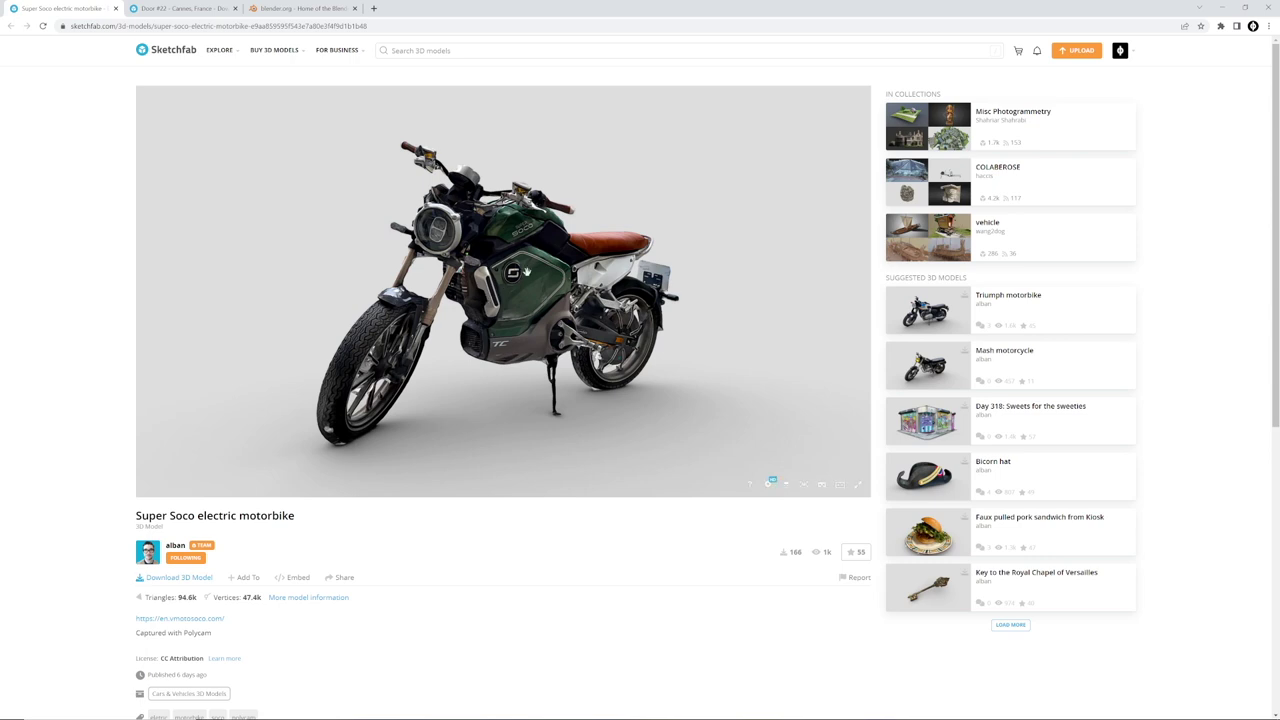
Step: Download the Super Soco motorbike from Sketchfab in its original OBJ format
left_click(180, 578)
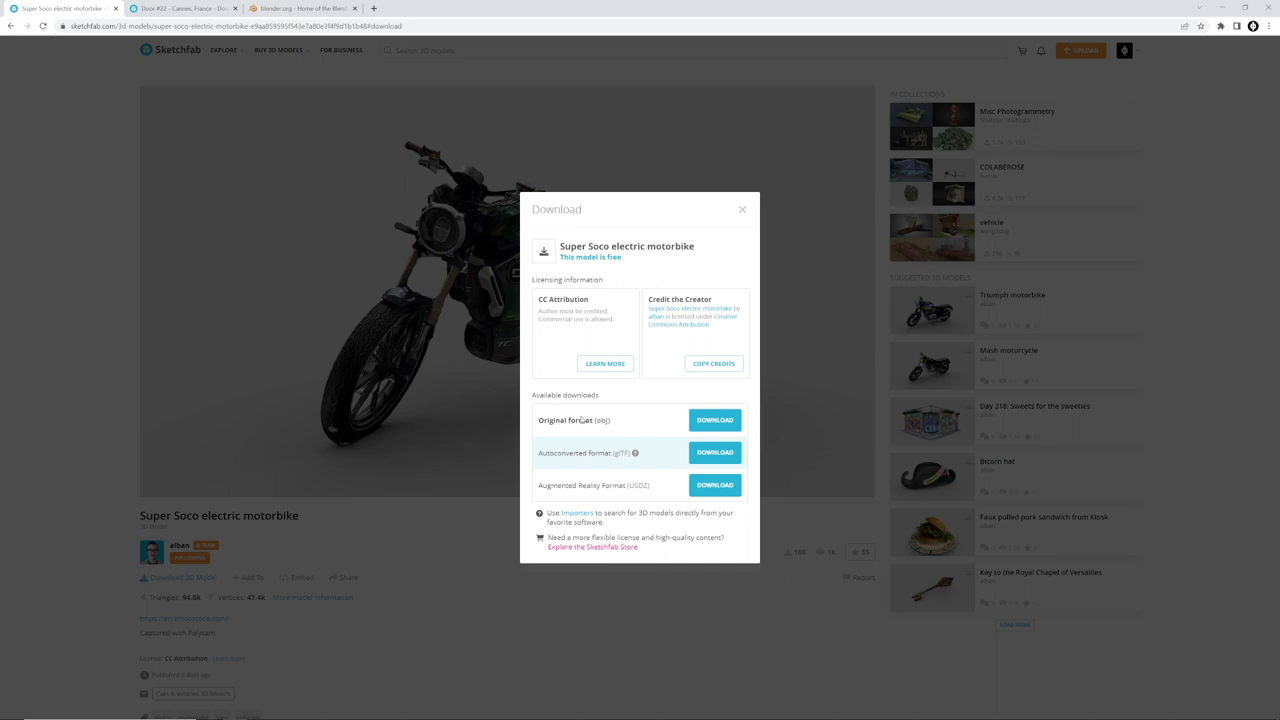
left_click(713, 420)
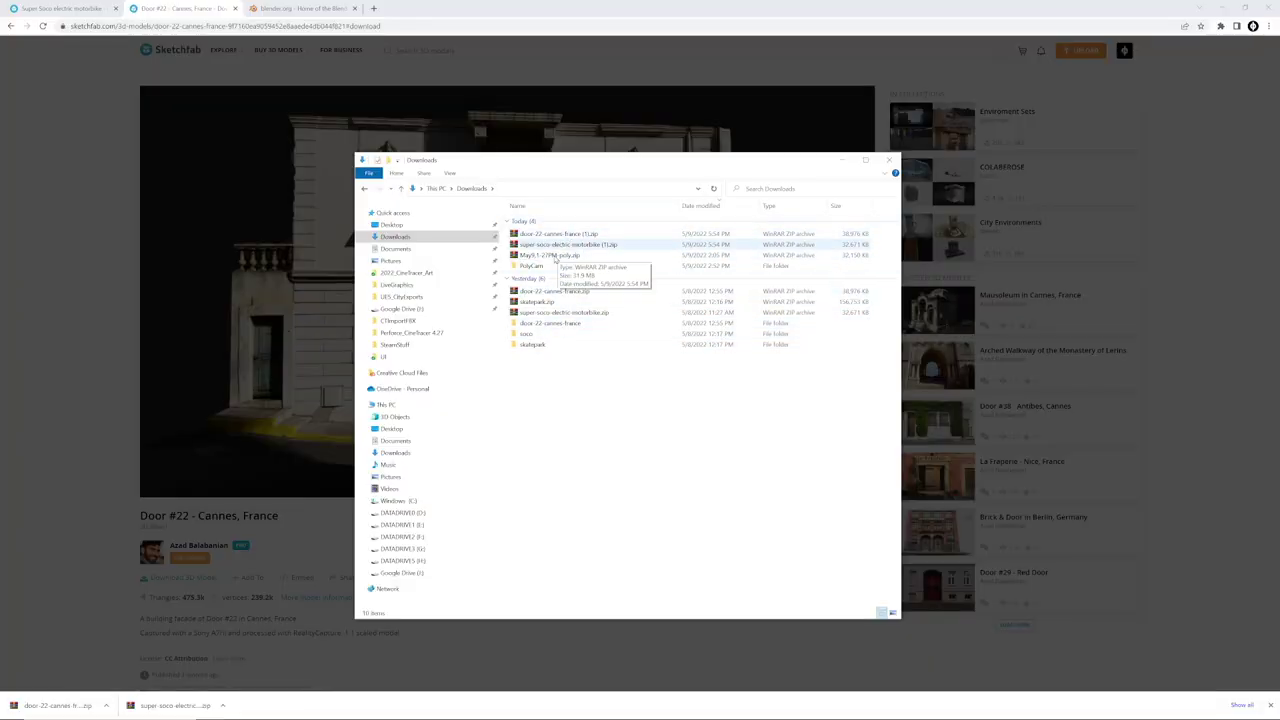
Step: Check the downloaded motorbike zip in Downloads and open the extracted soco folder
left_click(565, 245)
right_click(570, 245)
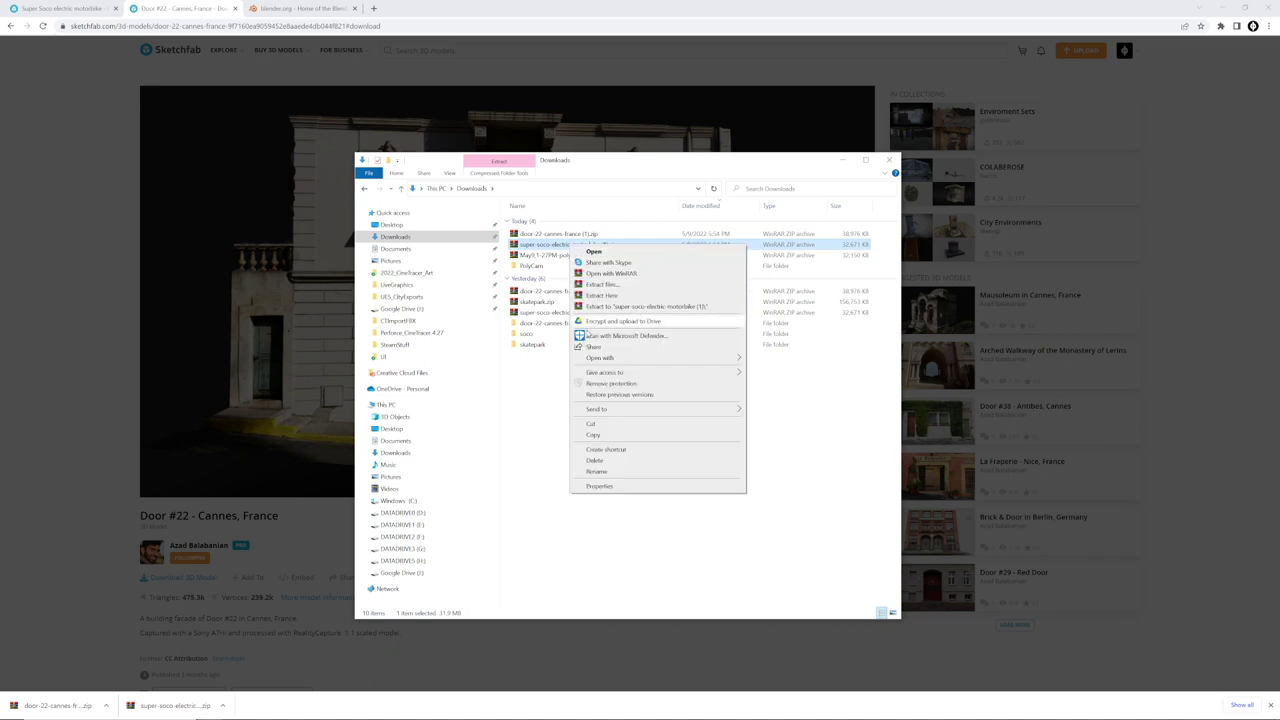
left_click(544, 390)
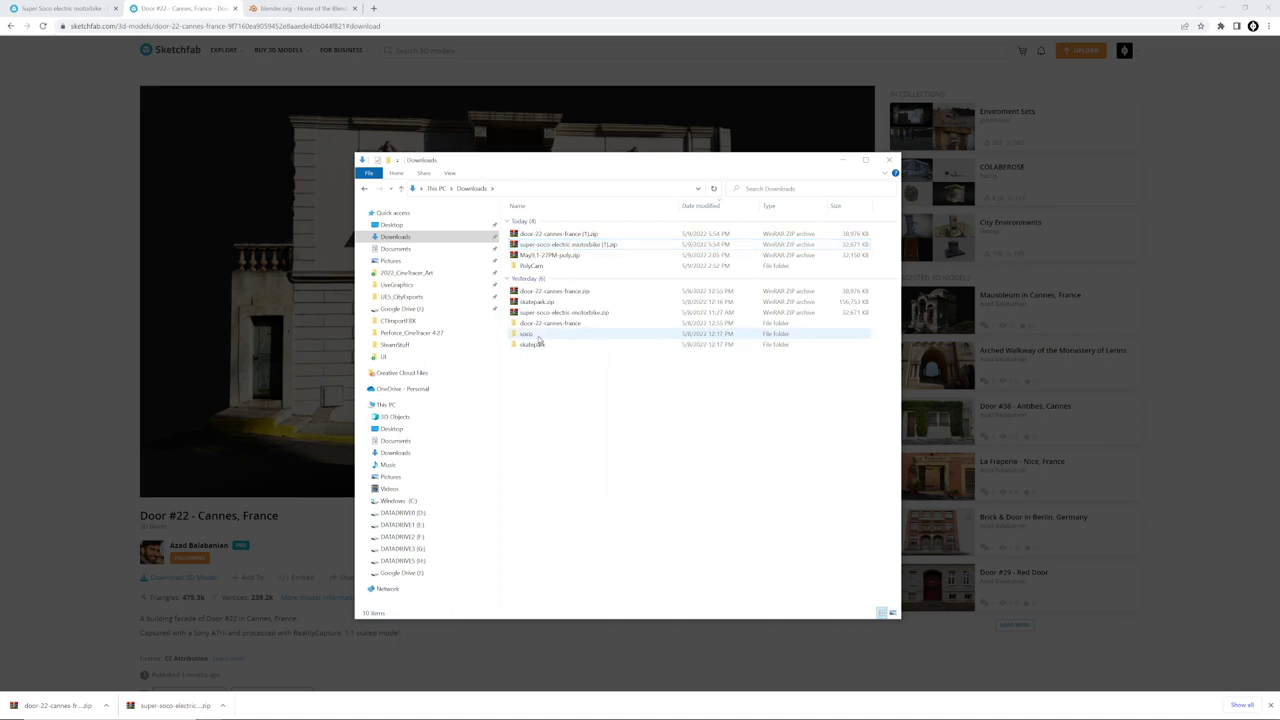
mouse_move(538, 341)
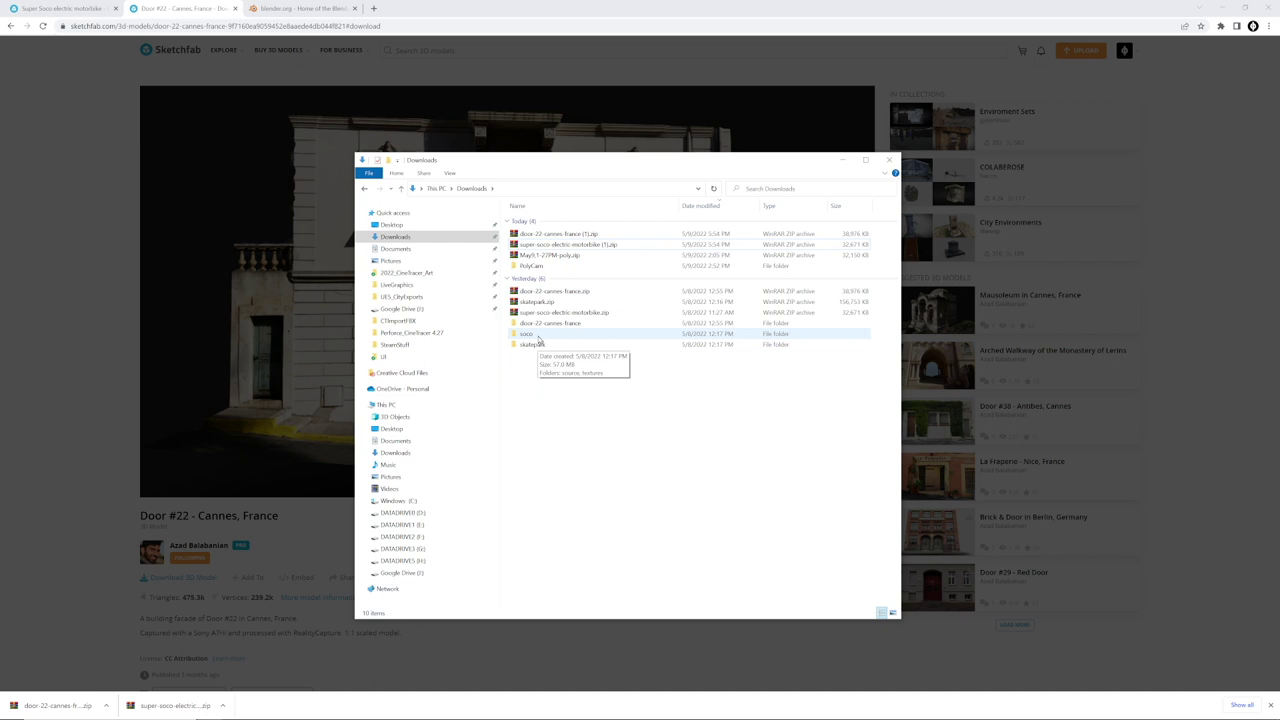
double_click(535, 334)
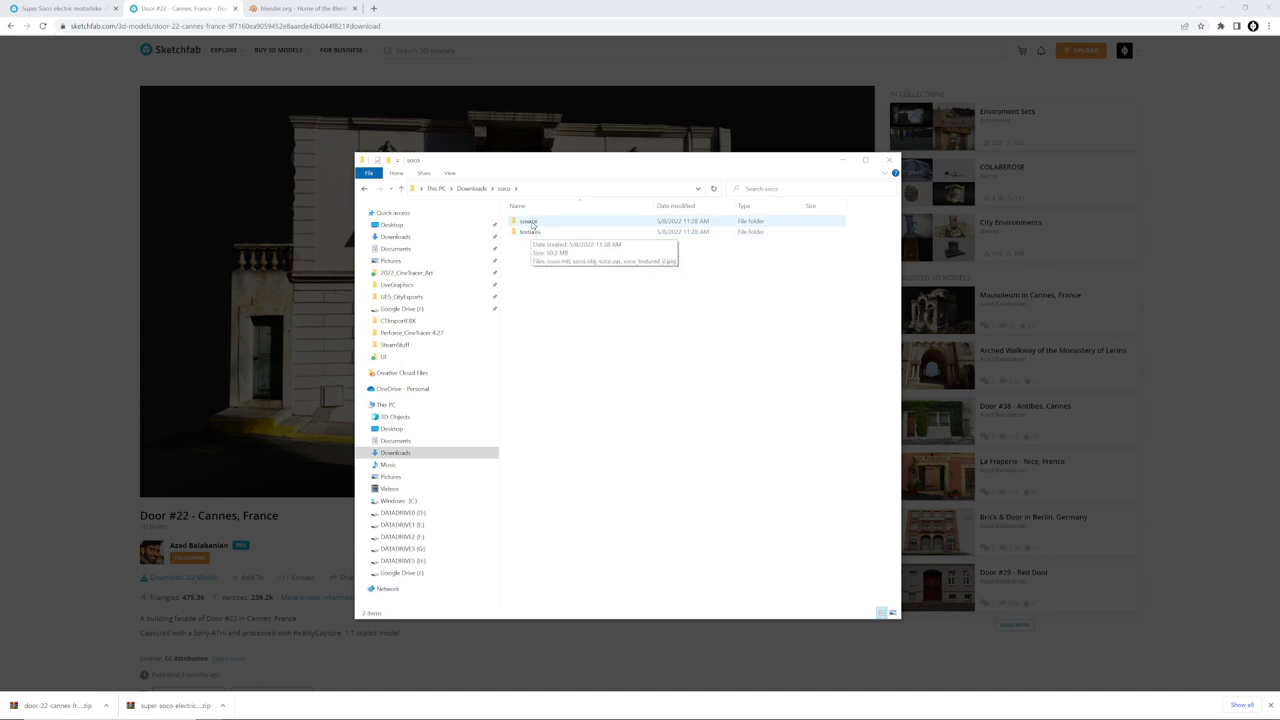
Step: Open the source folder and look over soco.obj, soco.mtl and the texture image
double_click(532, 224)
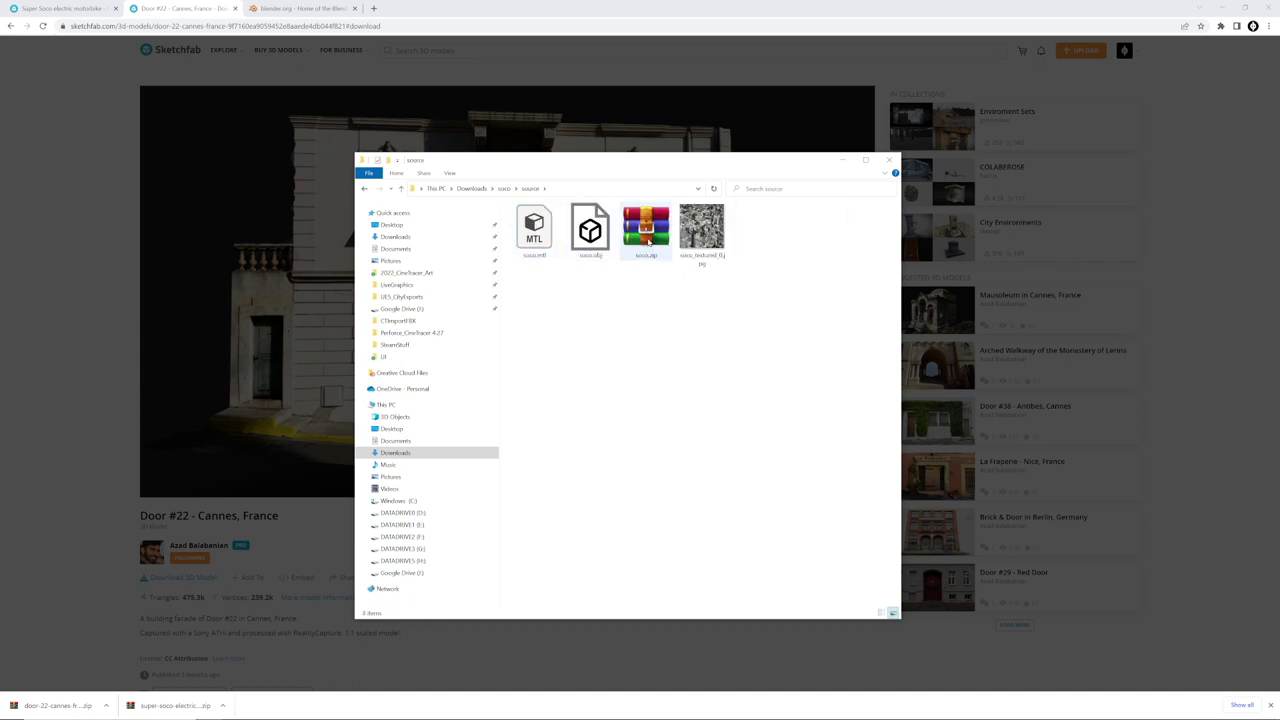
left_click(649, 240)
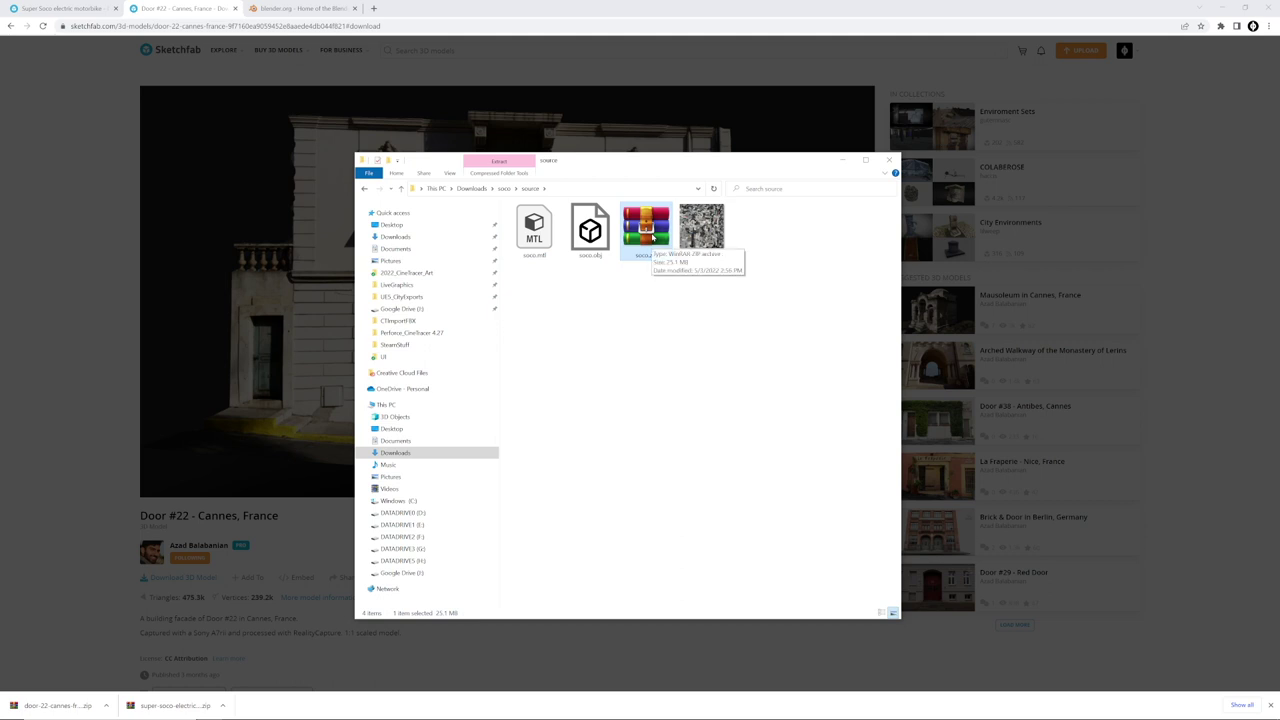
left_click(651, 307)
left_click(600, 240)
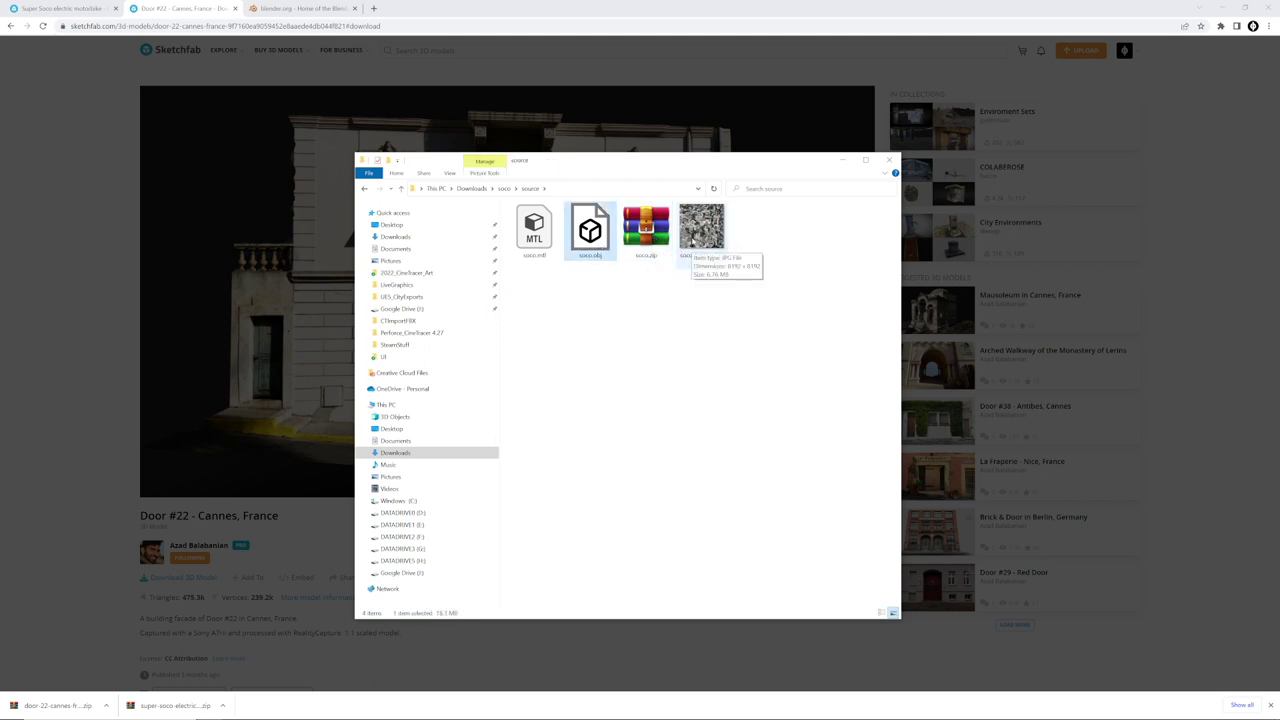
left_click(701, 232)
left_click(555, 242)
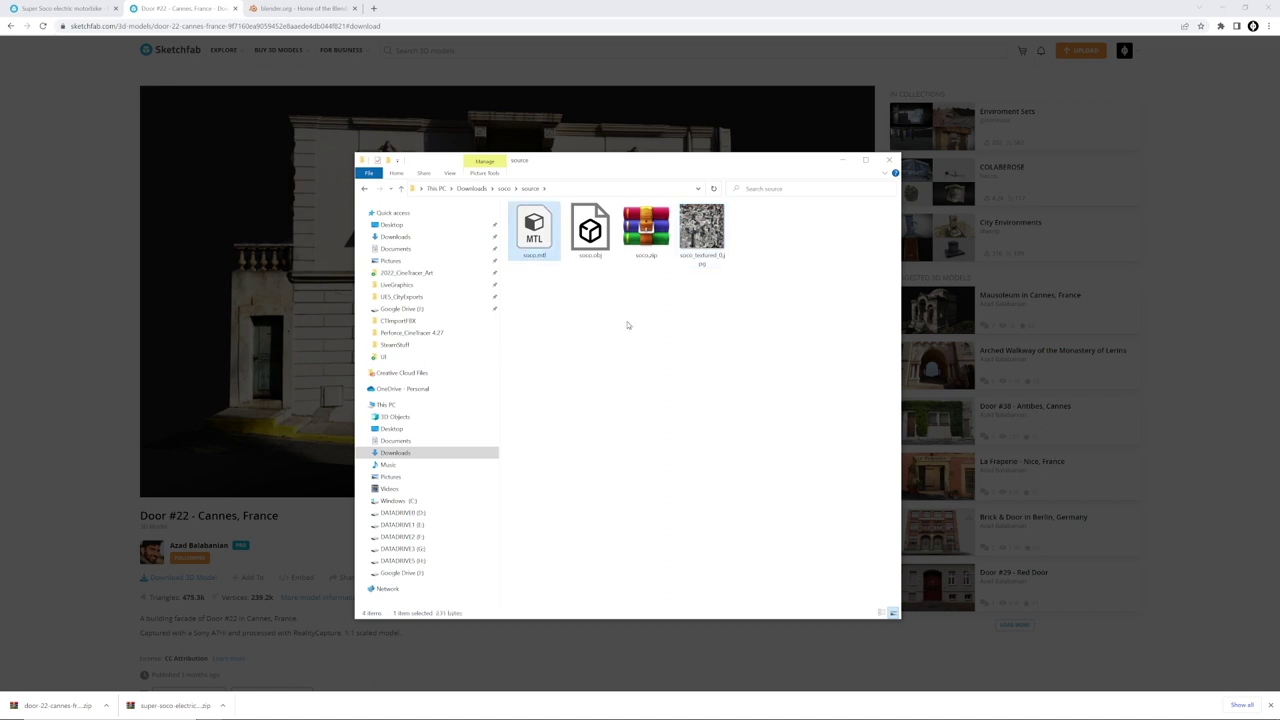
left_click(630, 324)
left_click_drag(712, 305, 615, 350)
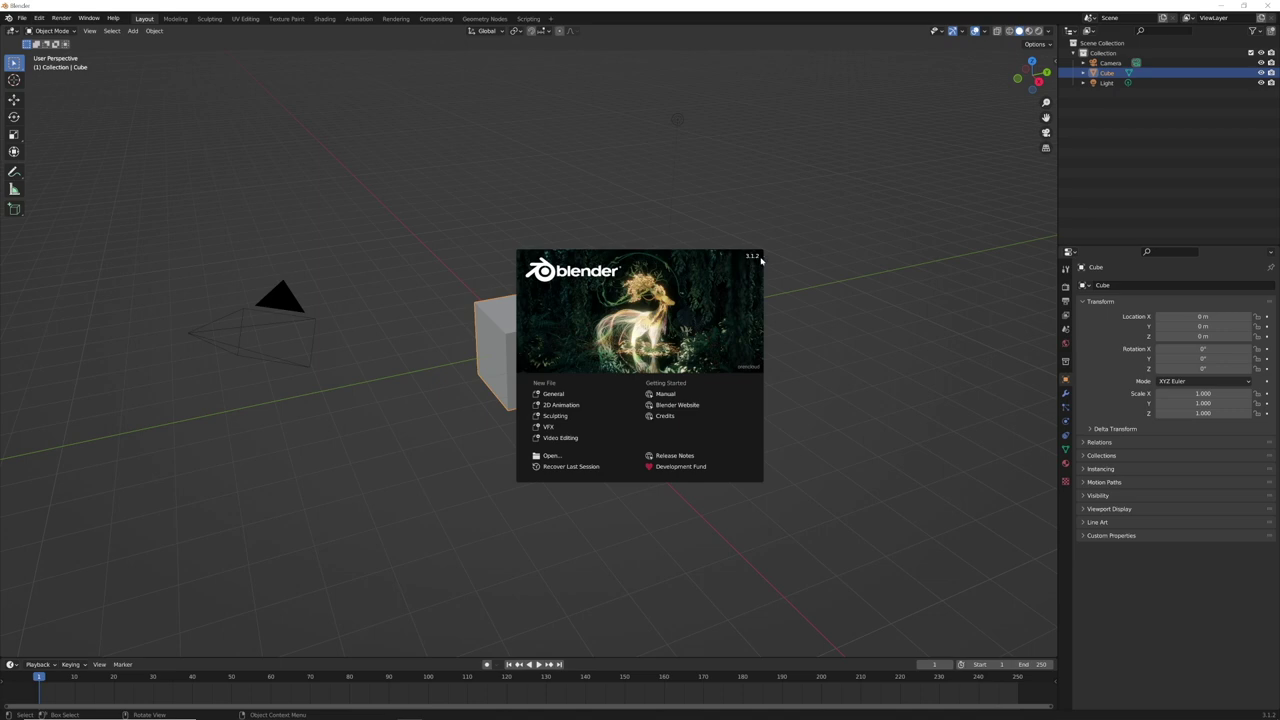
Step: Close the splash screen and delete the default camera, cube and light
left_click(789, 284)
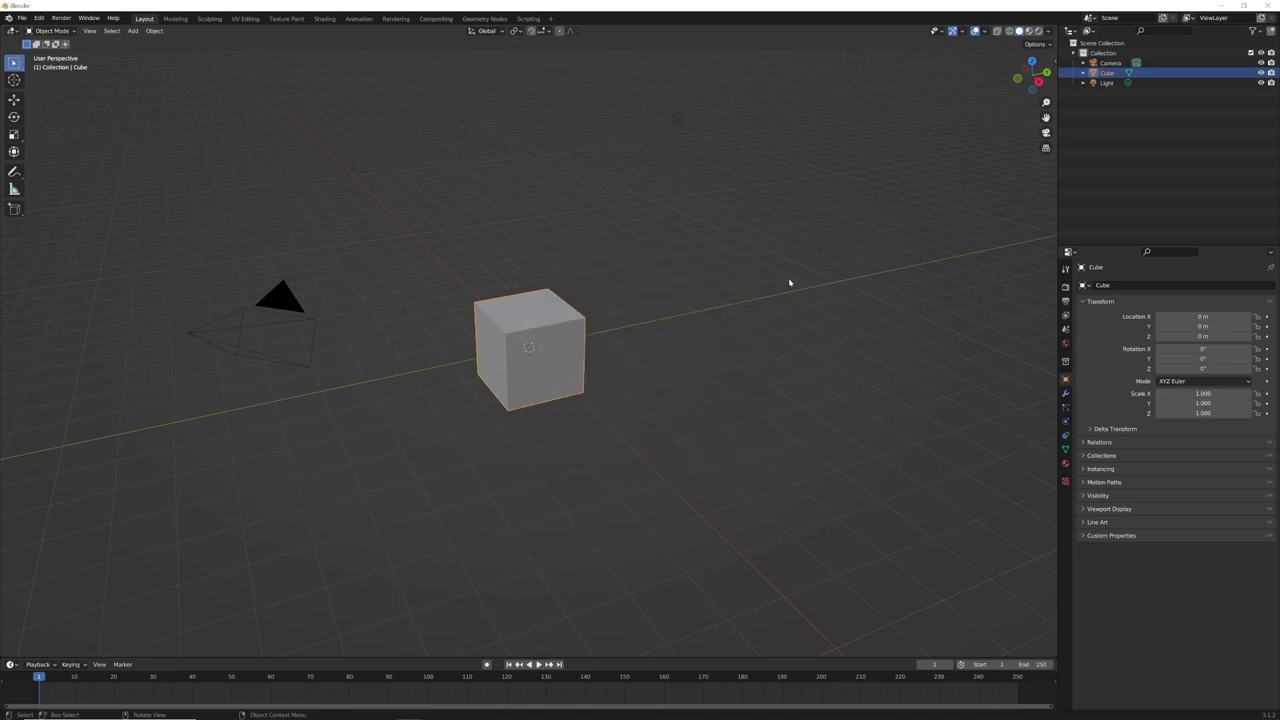
left_click(705, 303)
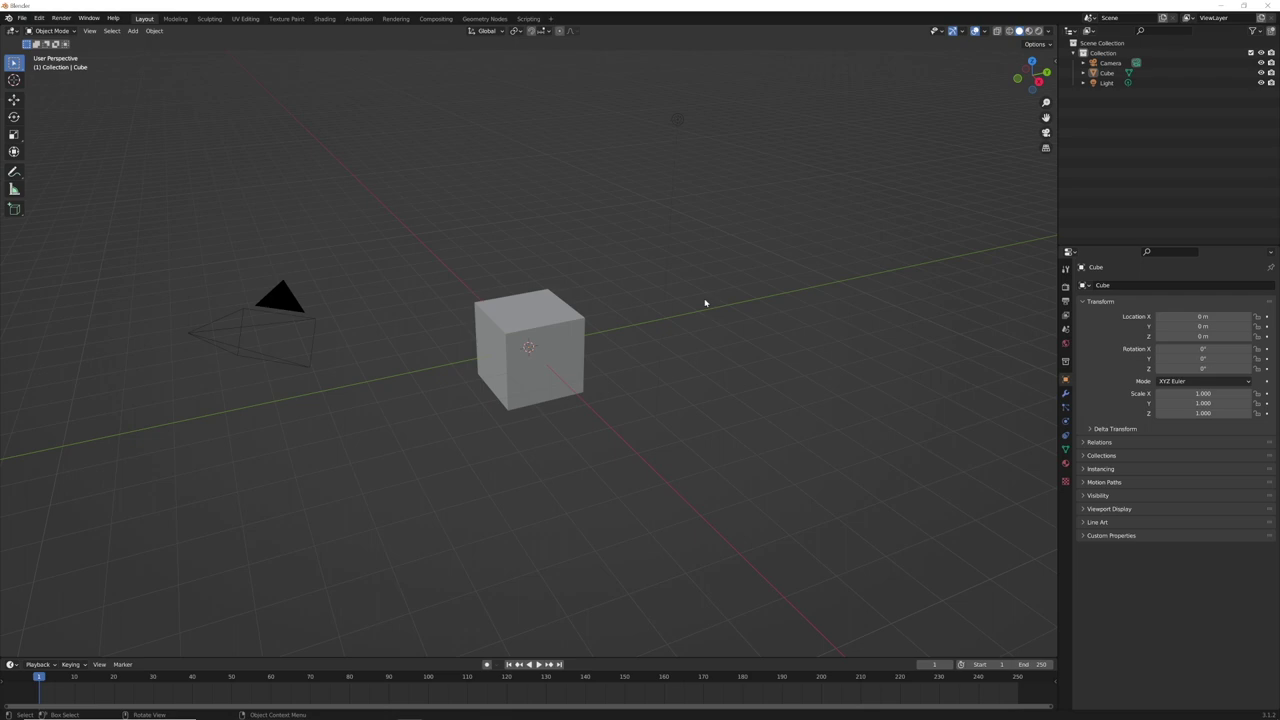
key("a")
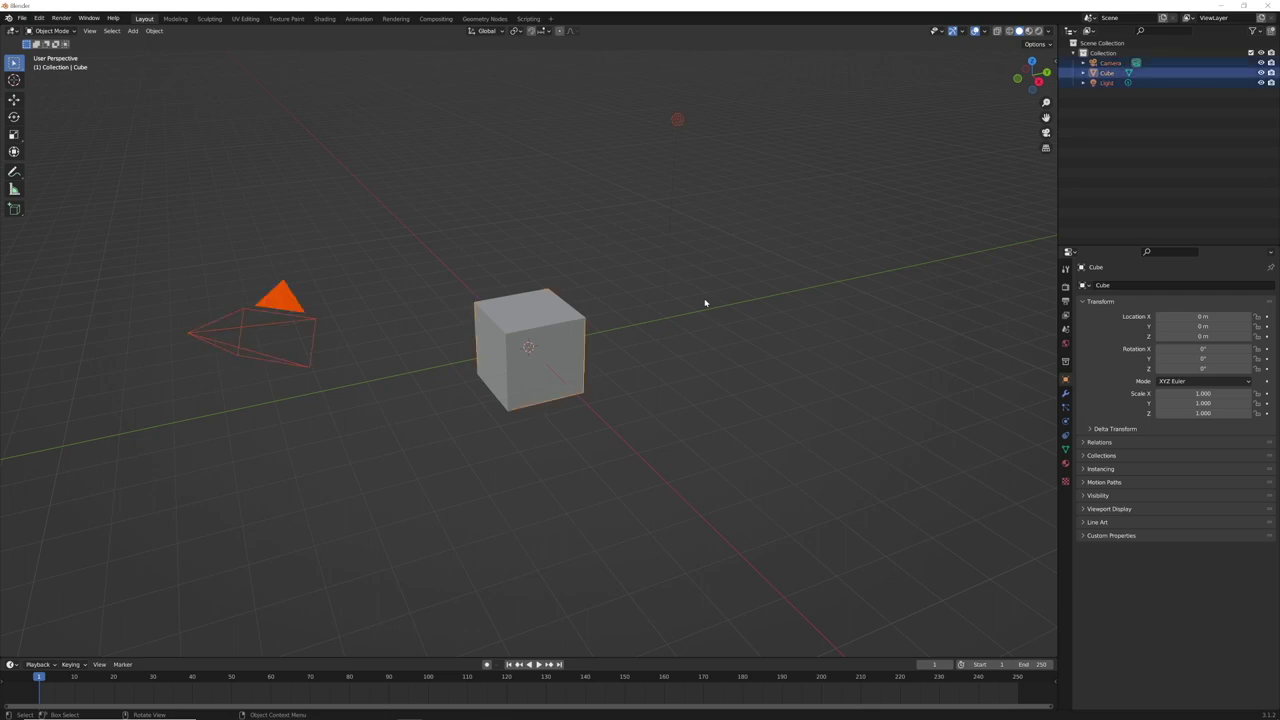
key("Delete")
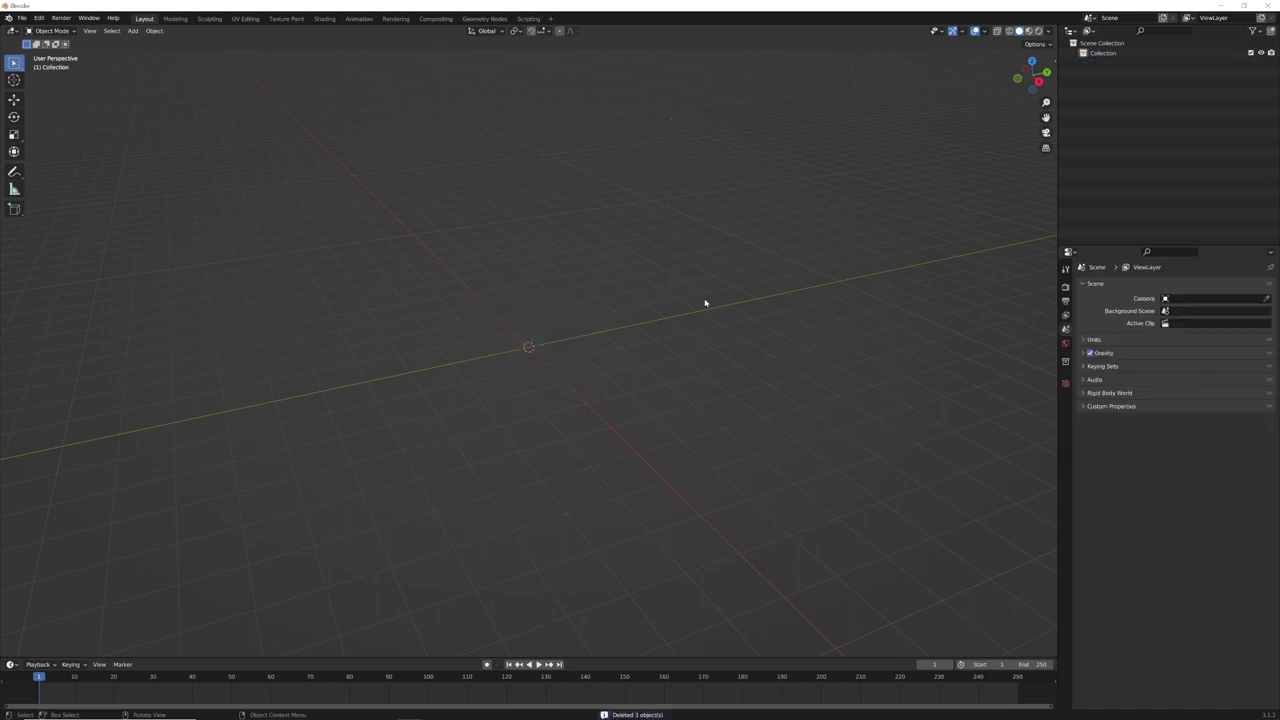
left_click_drag(234, 142, 772, 538)
left_click_drag(1155, 185, 1088, 56)
Step: Import soco.obj from Downloads\soco\source as a Wavefront OBJ
left_click(21, 18)
mouse_move(40, 152)
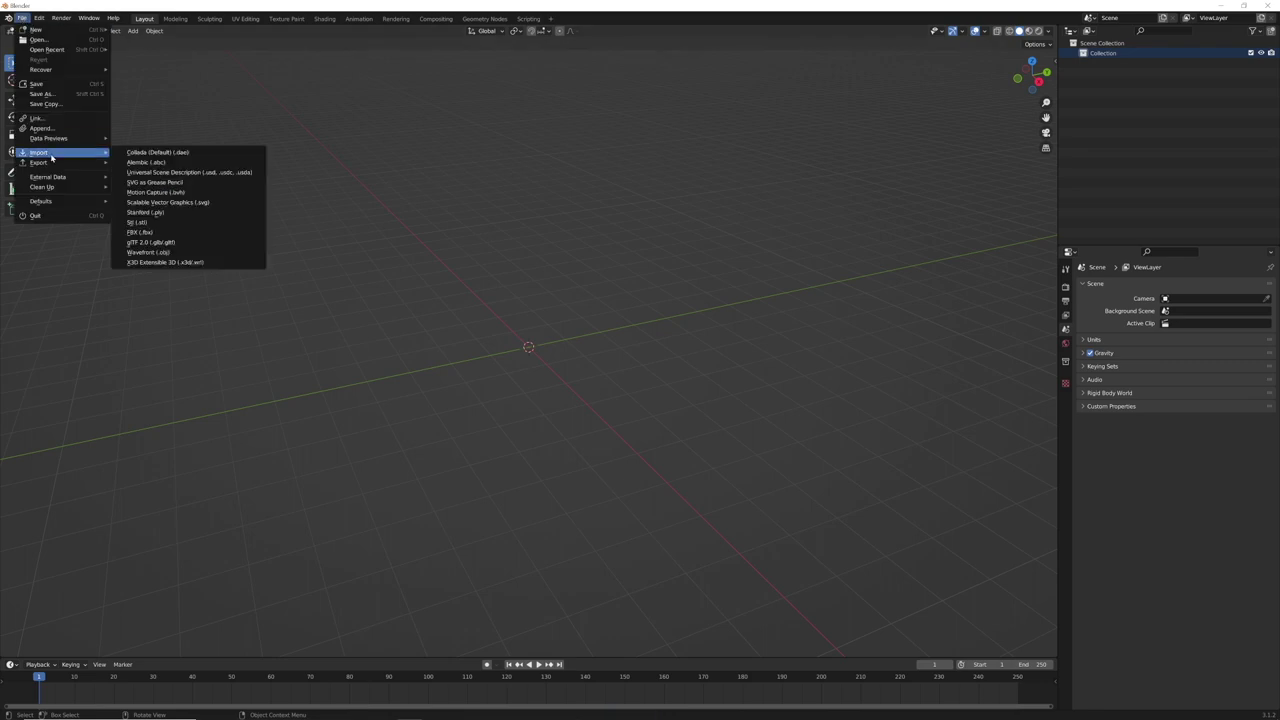
left_click(168, 252)
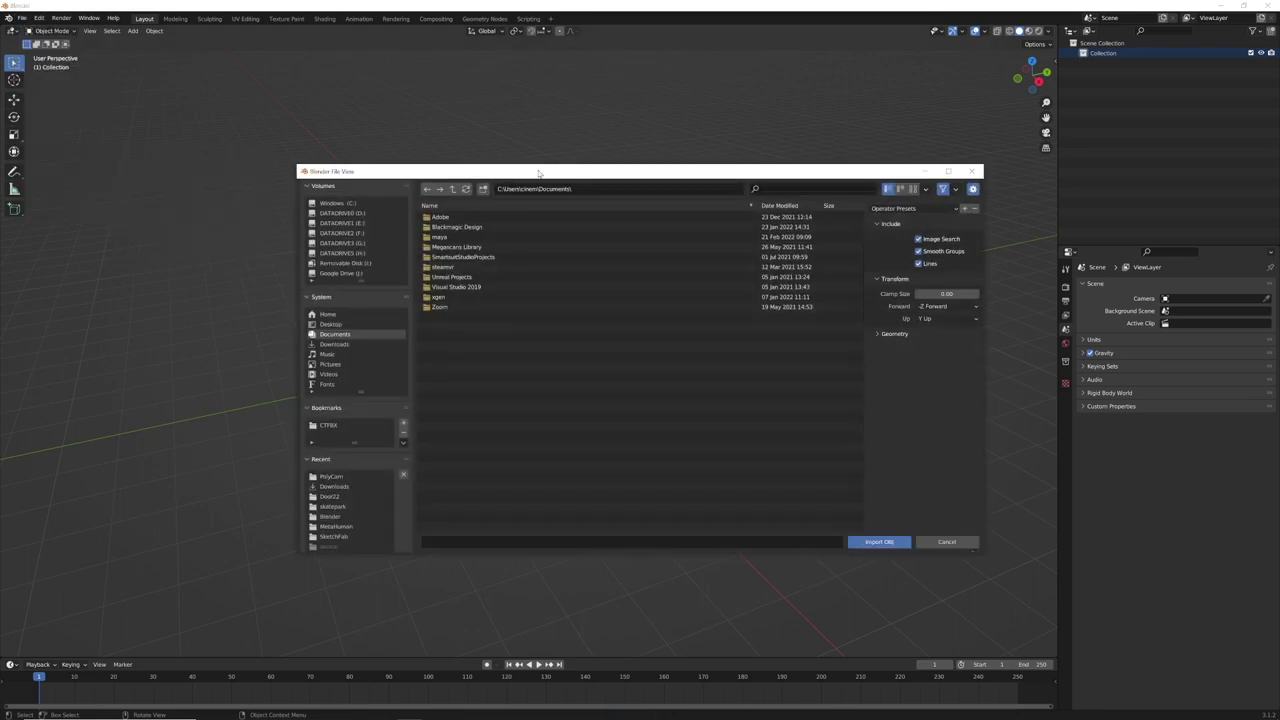
left_click_drag(538, 173, 516, 175)
left_click(315, 345)
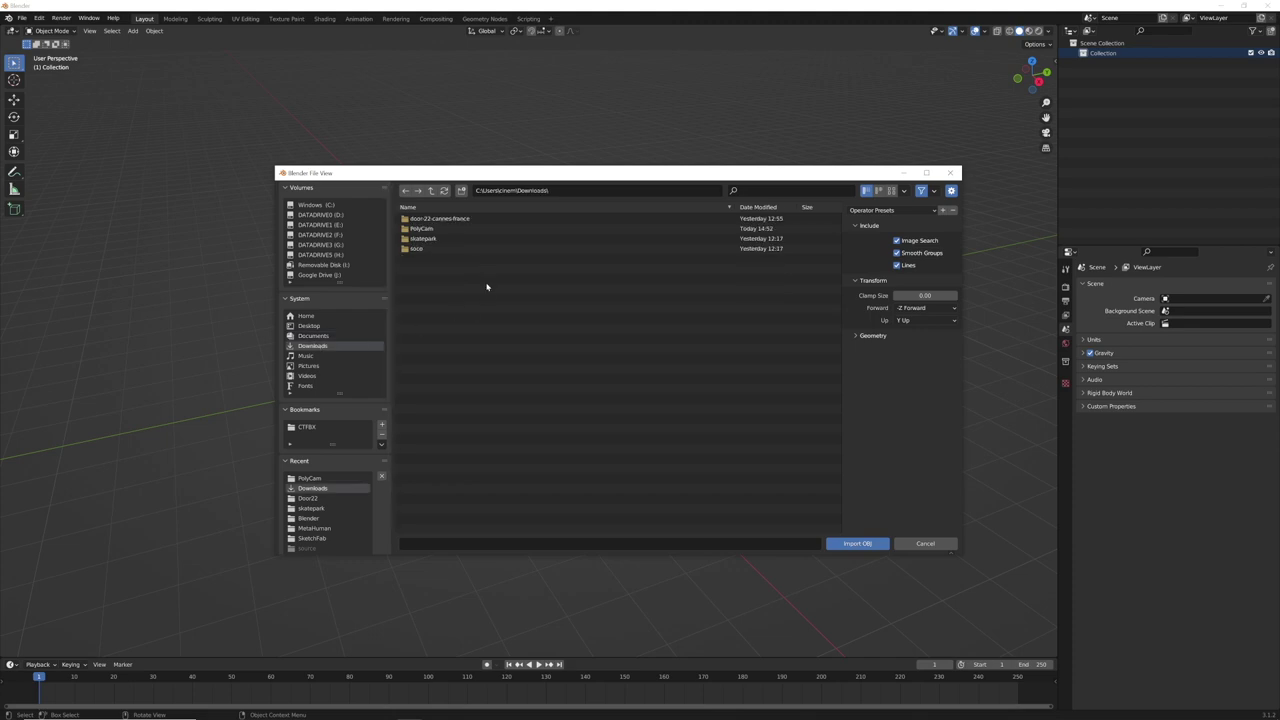
double_click(421, 249)
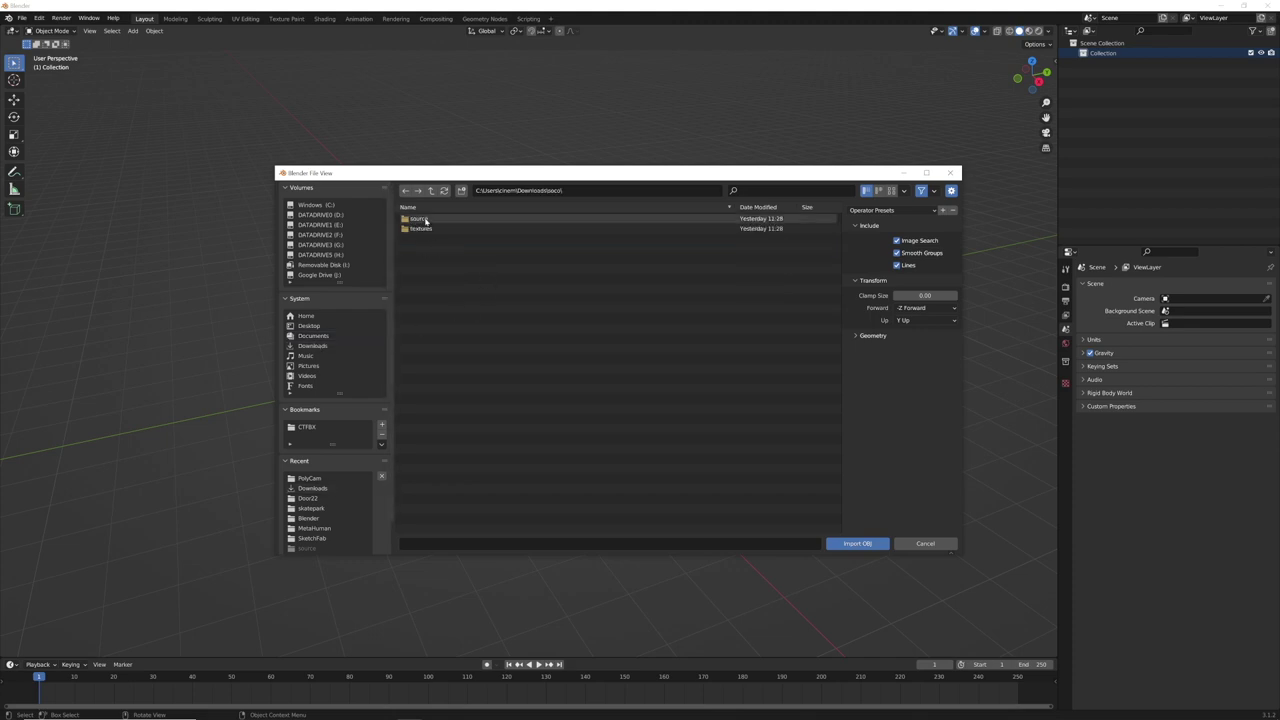
double_click(425, 219)
left_click(418, 229)
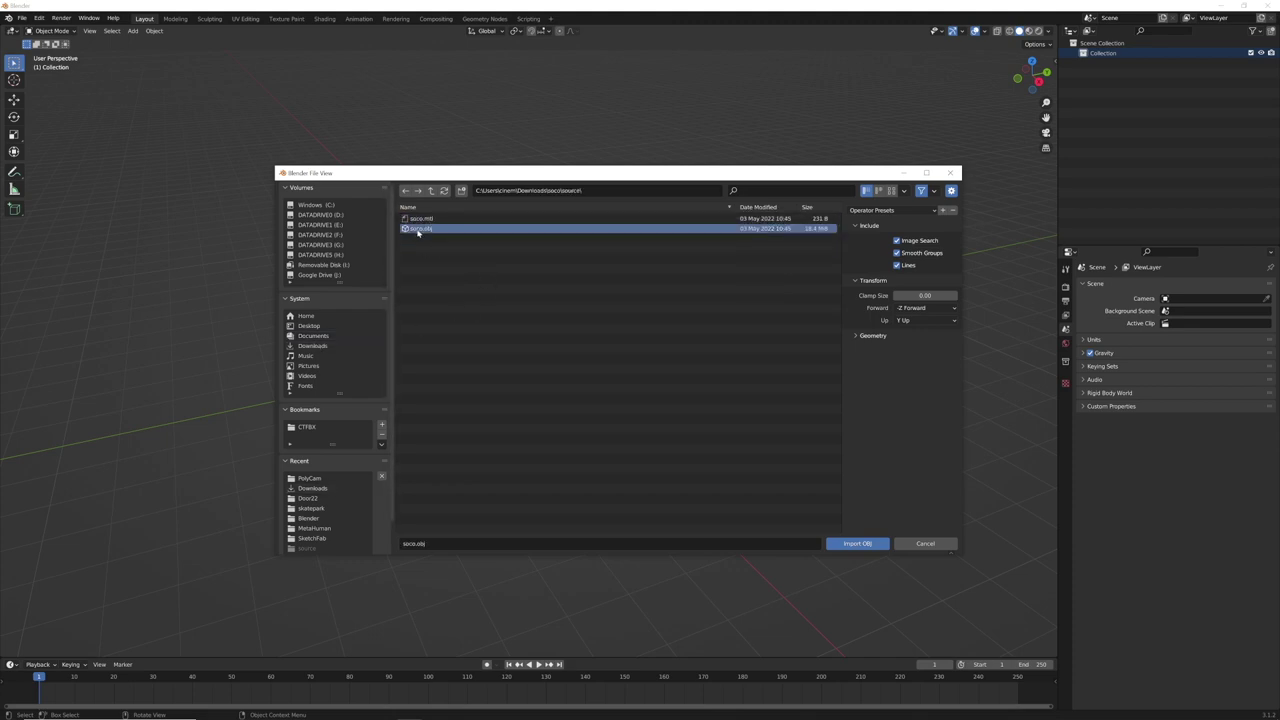
double_click(418, 229)
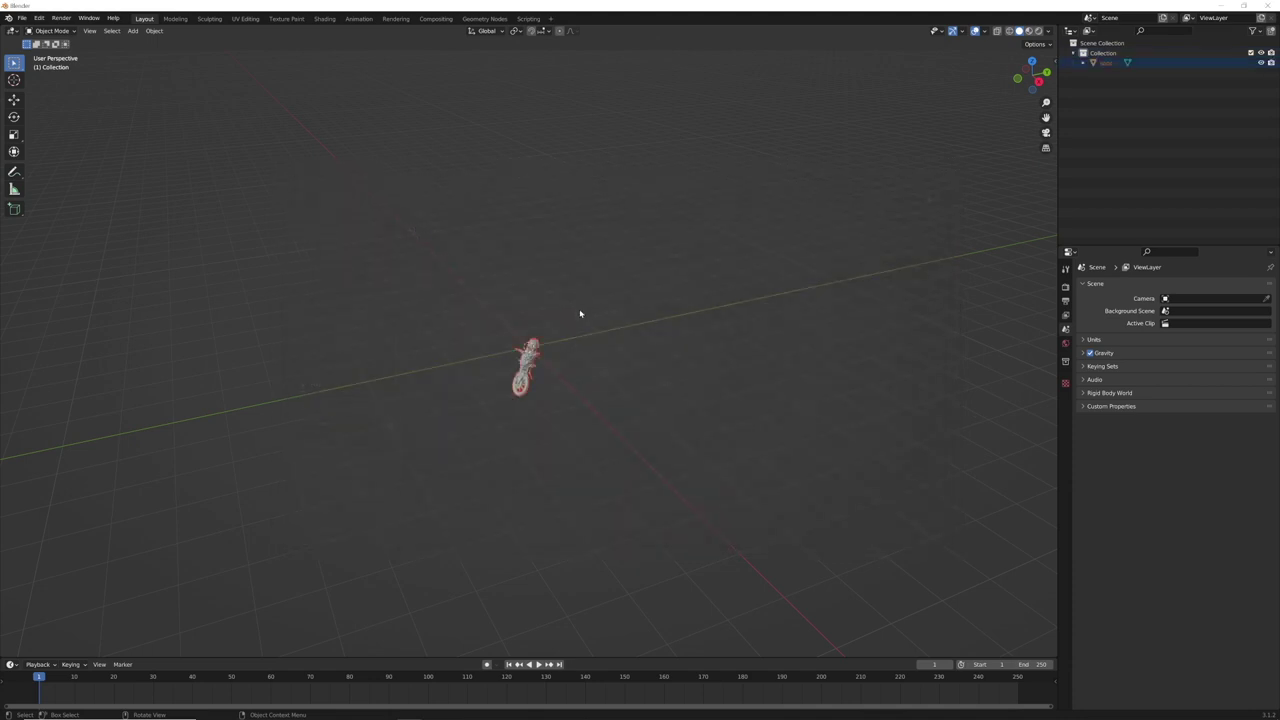
Step: Zoom toward the imported motorbike and check the scene's metric unit settings
scroll(575, 357, "up", 5)
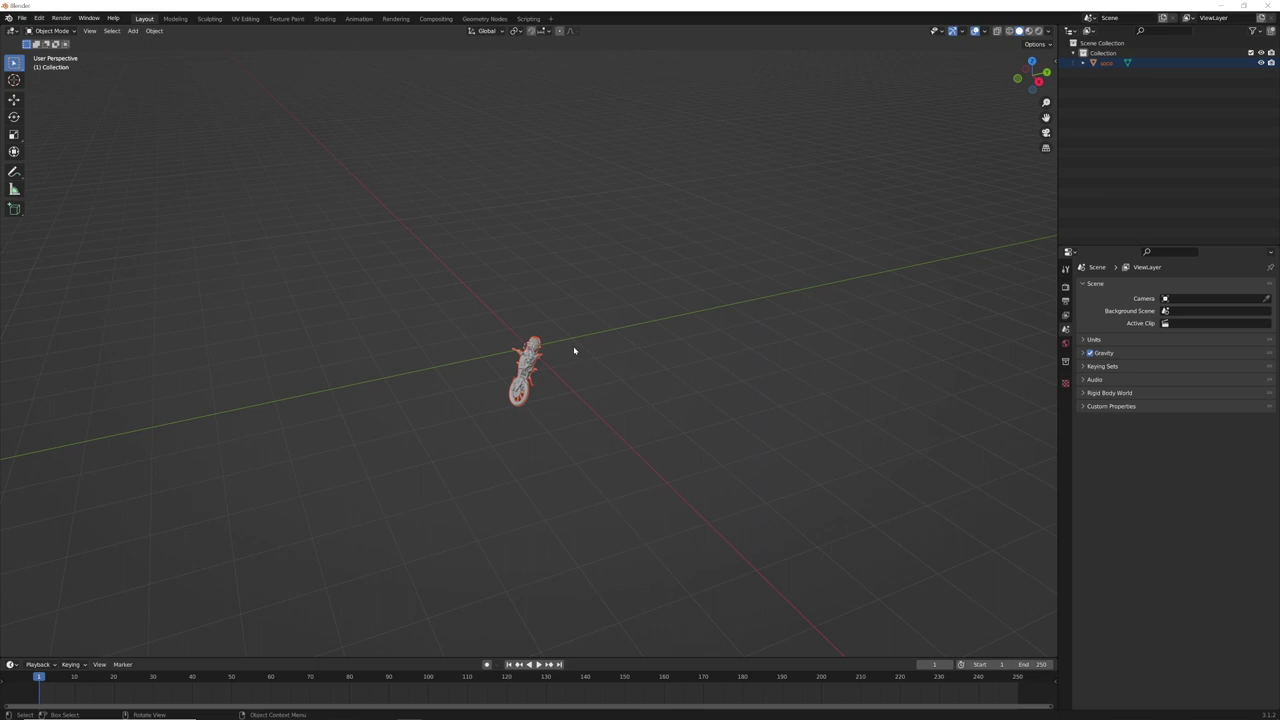
mouse_move(600, 351)
middle_mouse_down("shift")
mouse_move(604, 373)
mouse_move(583, 361)
middle_mouse_up("shift")
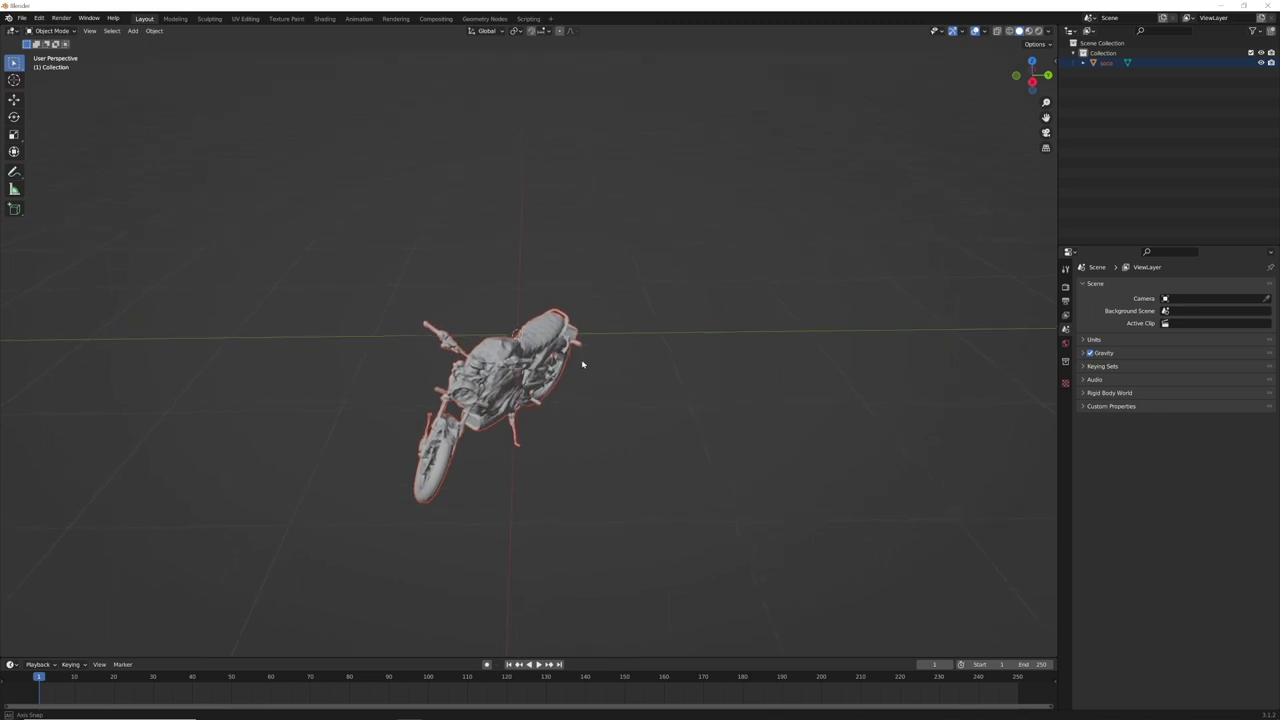
left_click(1140, 339)
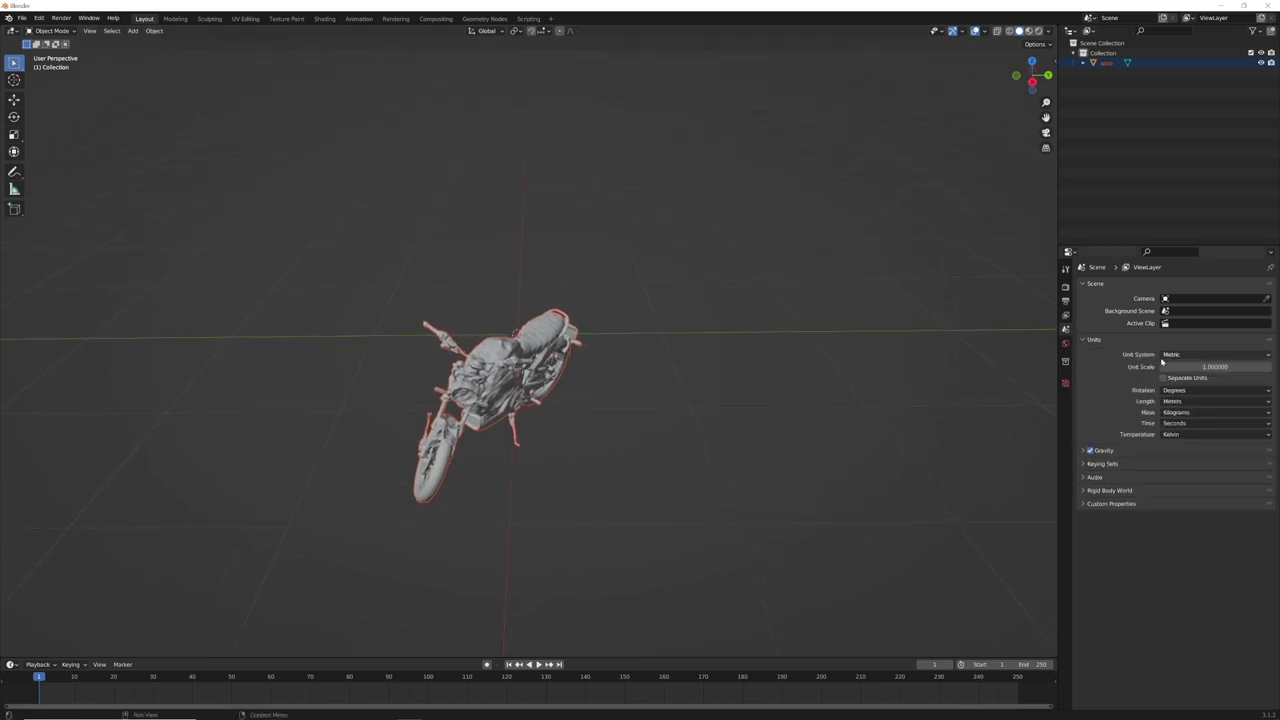
left_click(1089, 341)
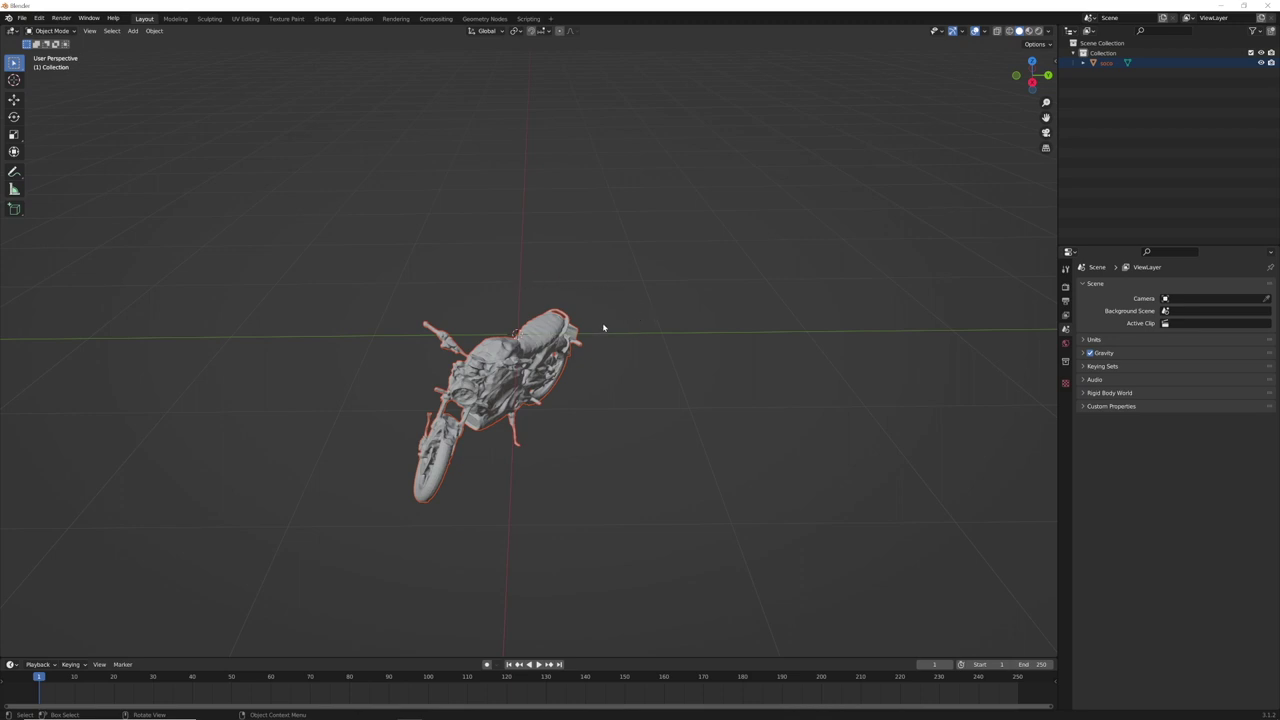
Step: Select the motorcycle and view it in Right Orthographic
left_click(511, 364)
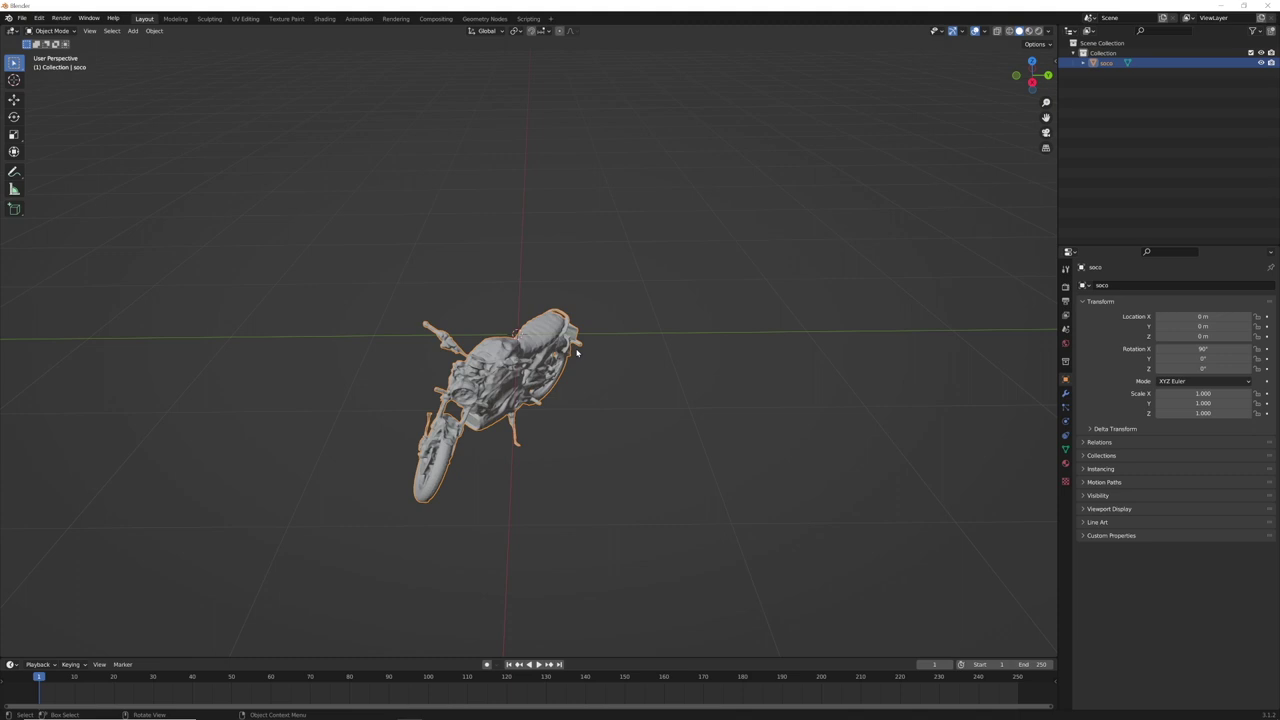
left_click(1033, 83)
middle_click_drag(516, 393, 516, 415, "shift")
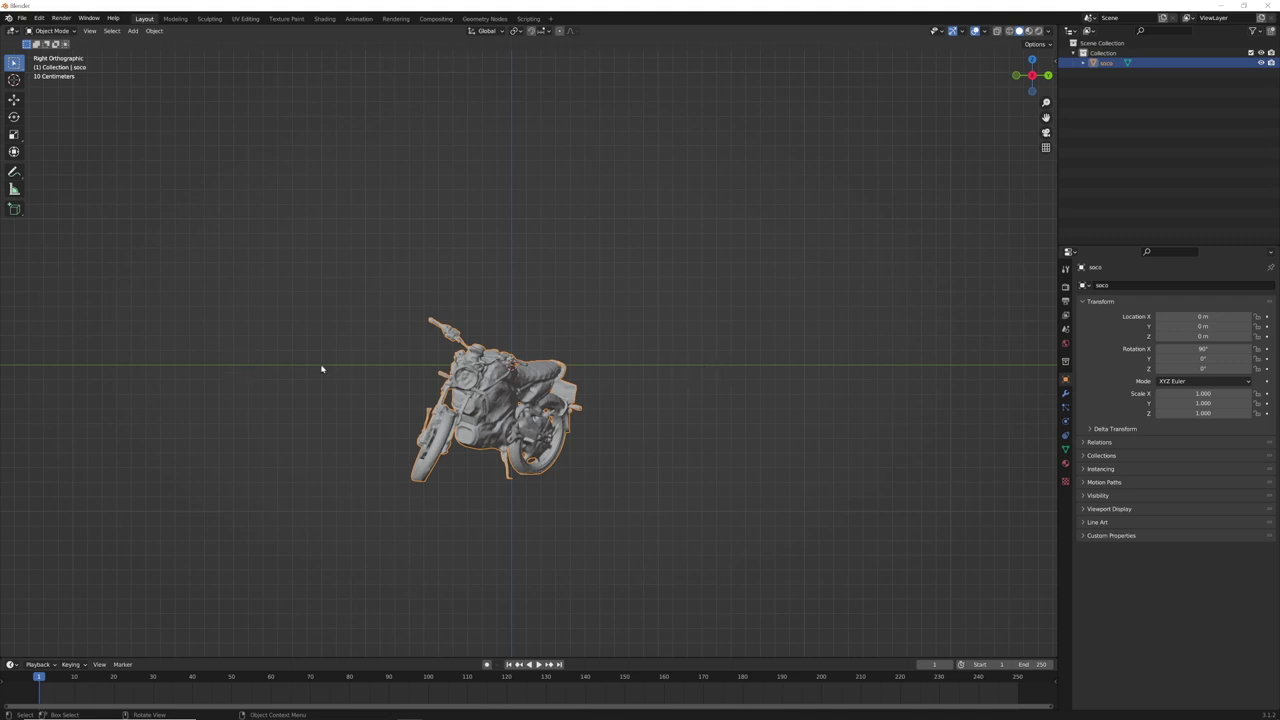
Step: With the Move tool, raise the motorcycle along Z to about 0.78 m
left_click(15, 100)
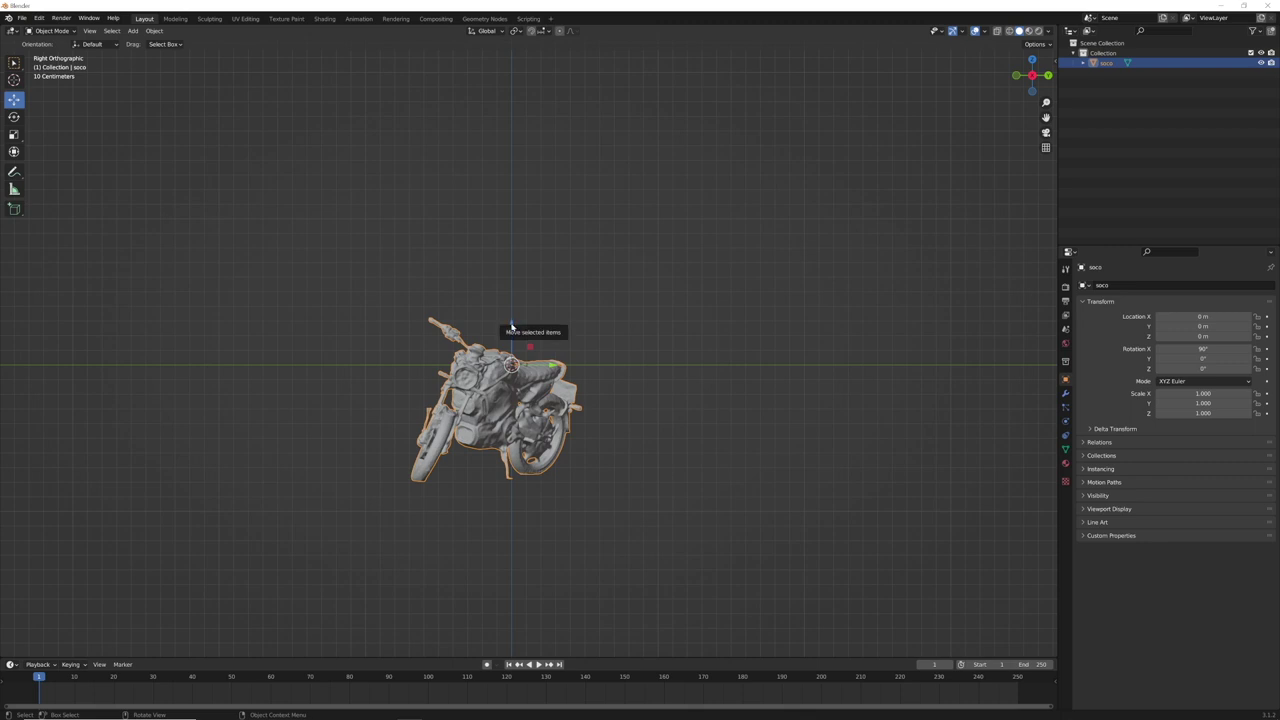
left_click_drag(511, 326, 511, 209)
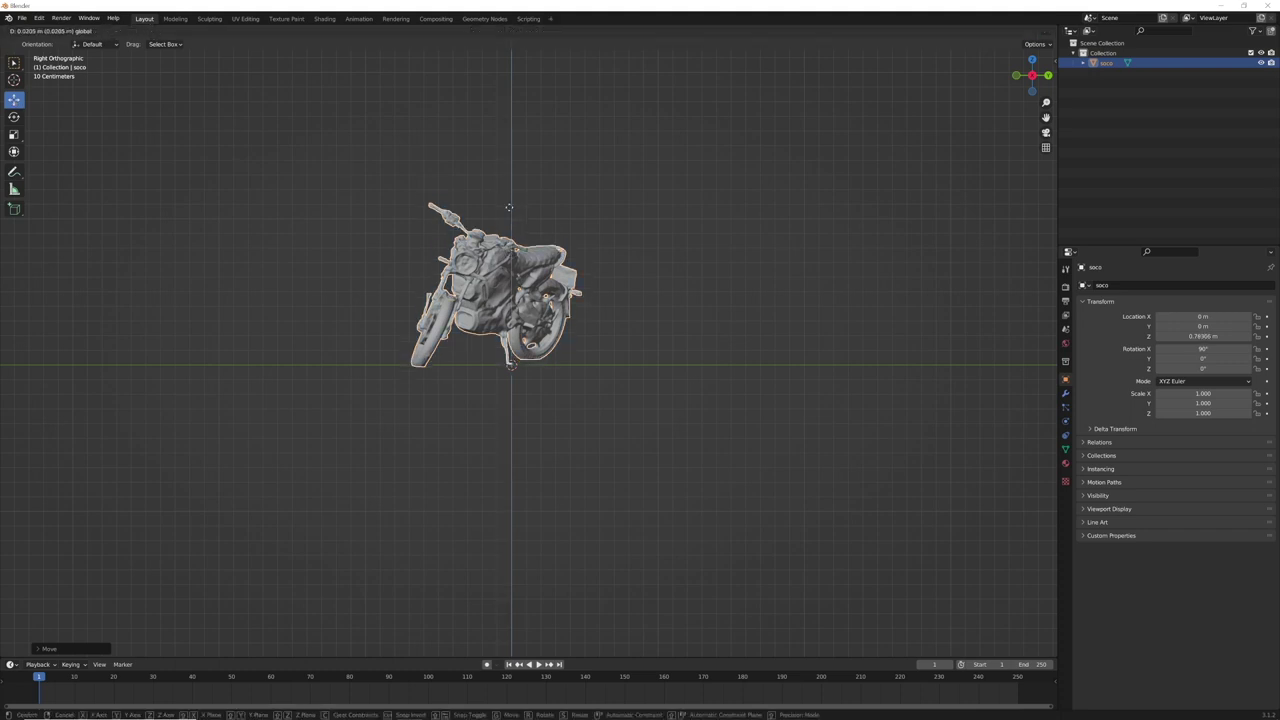
left_click_drag(511, 214, 510, 207)
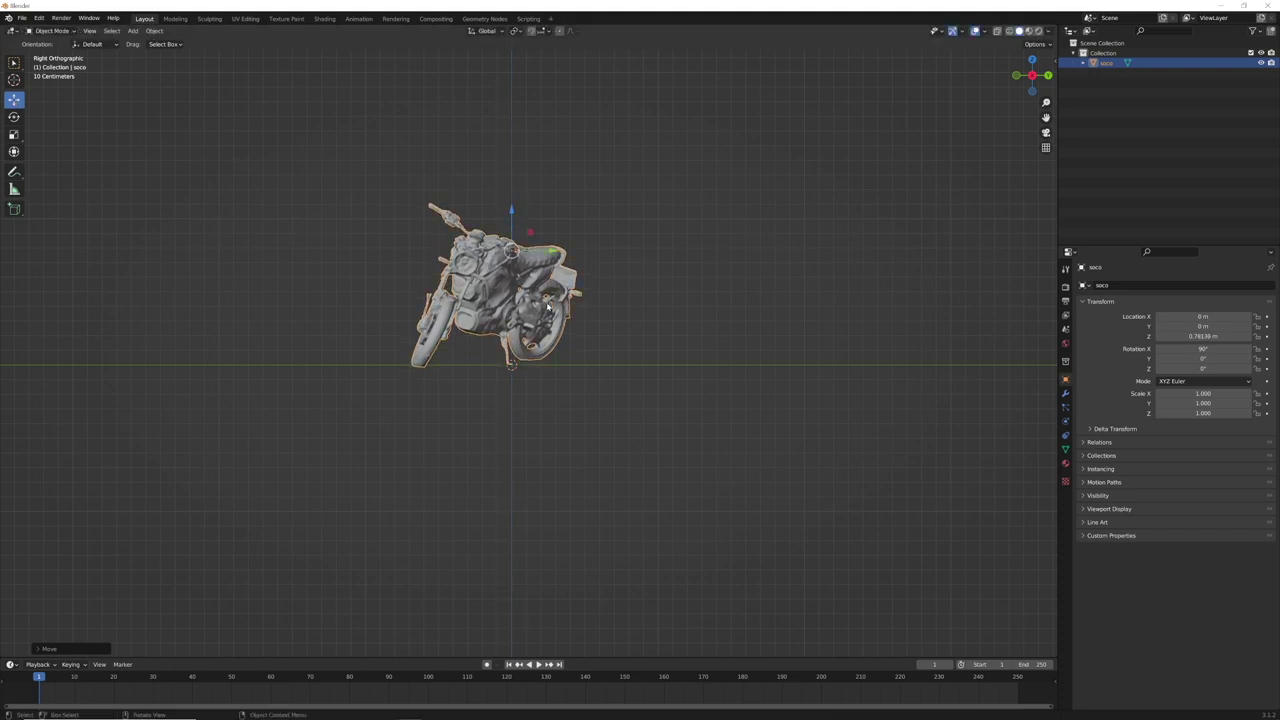
Step: Orbit around the raised motorcycle to confirm its wheels rest on the grid
middle_click_drag(597, 207, 640, 266)
scroll(600, 293, "up", 2)
scroll(600, 293, "down", 4)
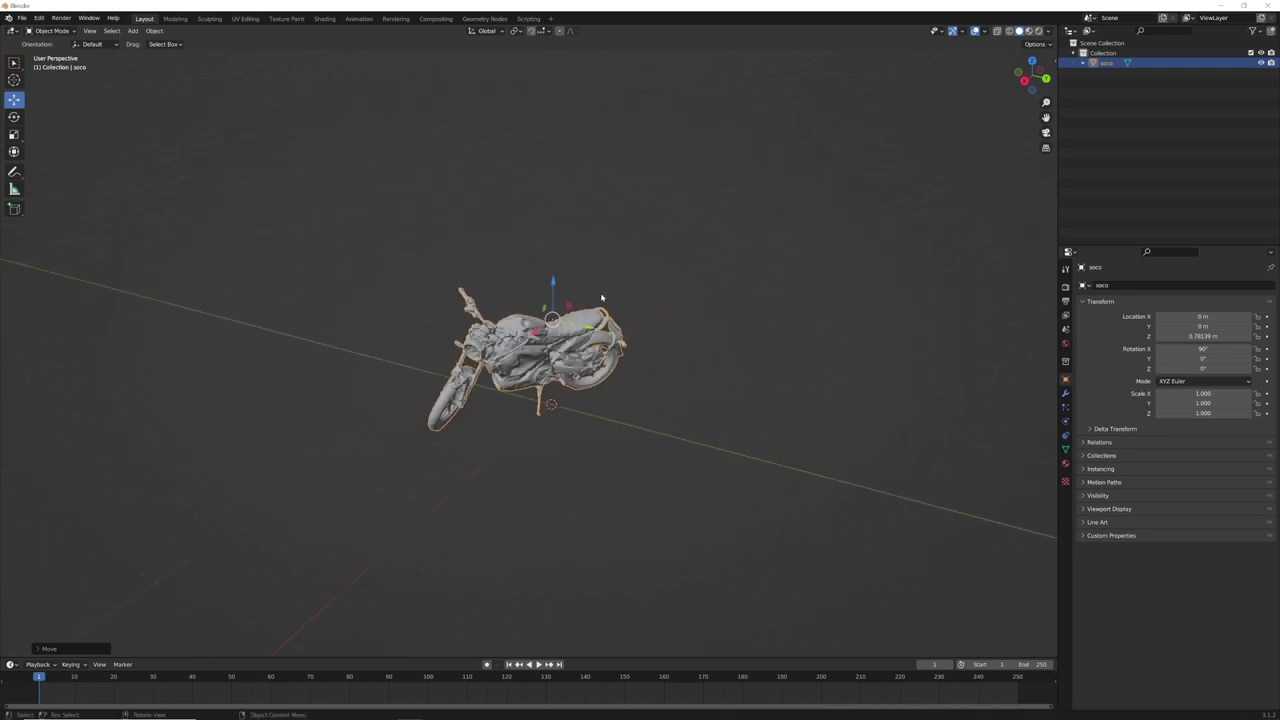
scroll(601, 293, "up", 3)
scroll(603, 294, "down", 1)
mouse_move(603, 295)
middle_mouse_down()
mouse_move(640, 266)
mouse_move(603, 300)
mouse_move(604, 283)
middle_mouse_up()
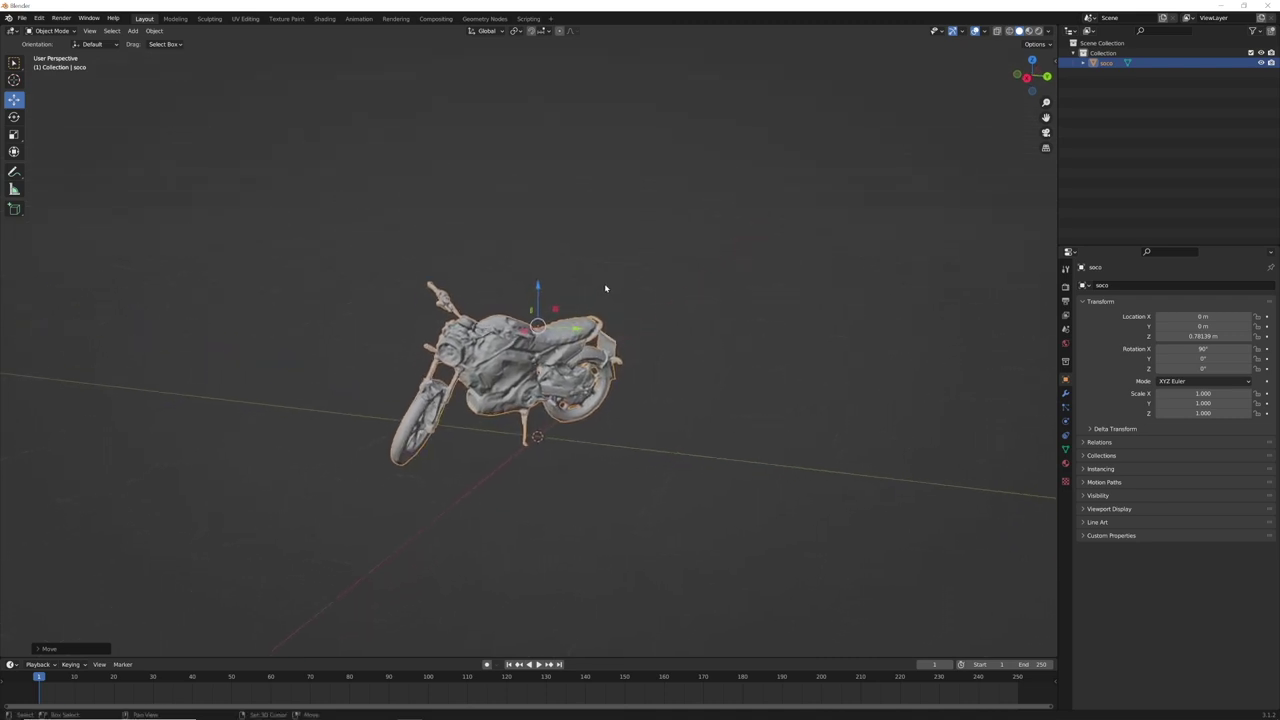
left_click(1030, 78)
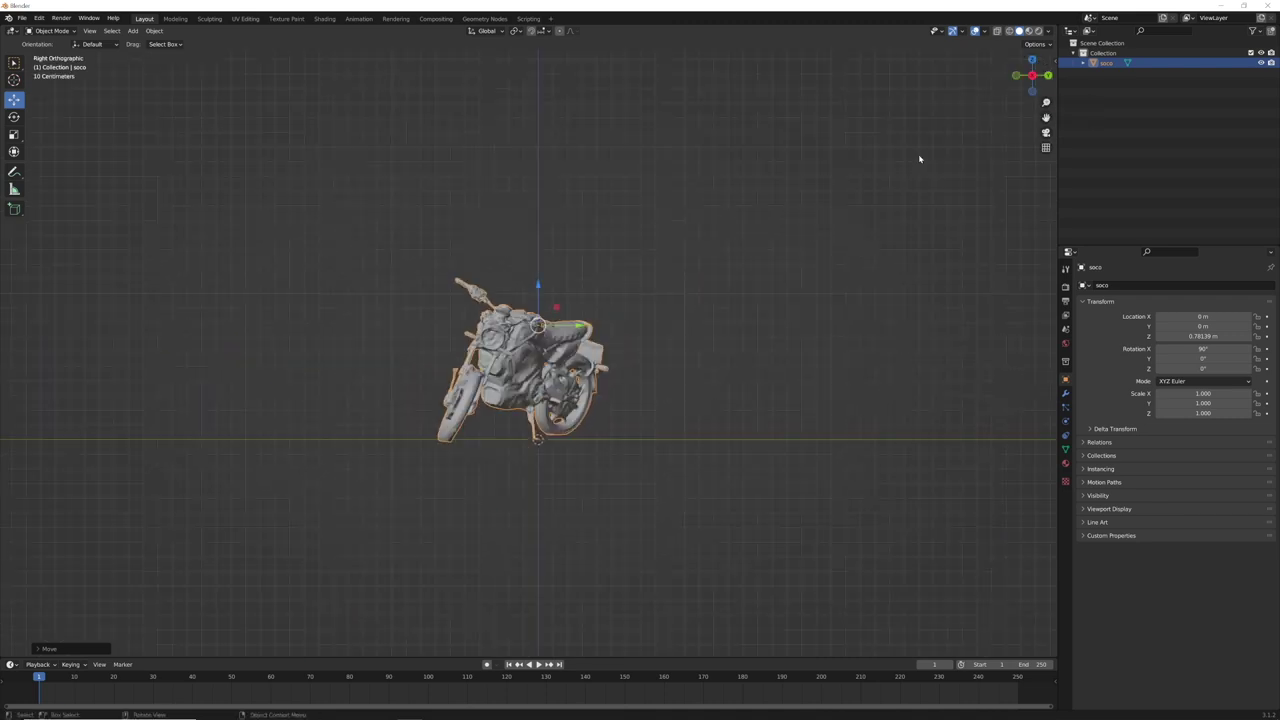
middle_click_drag(619, 280, 669, 308)
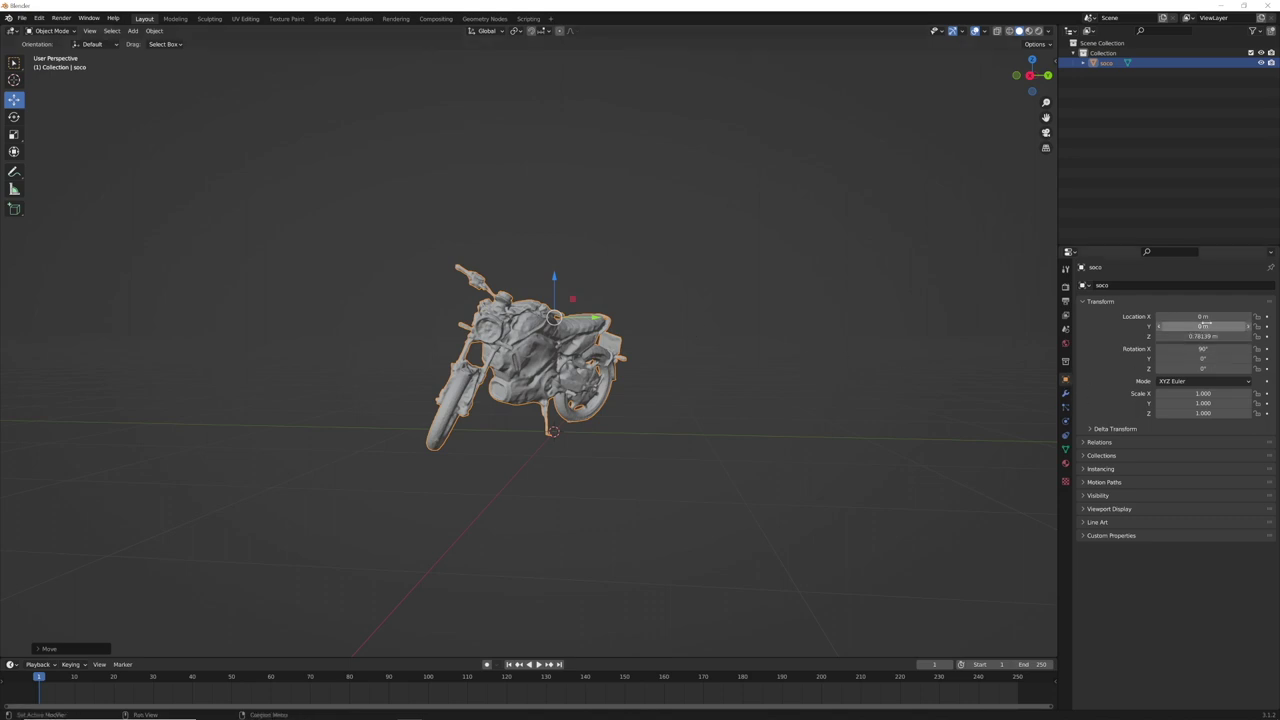
Step: Fine-tune the motorcycle's Z location, then make soco the active object in the outliner
left_click_drag(1200, 336, 1203, 336)
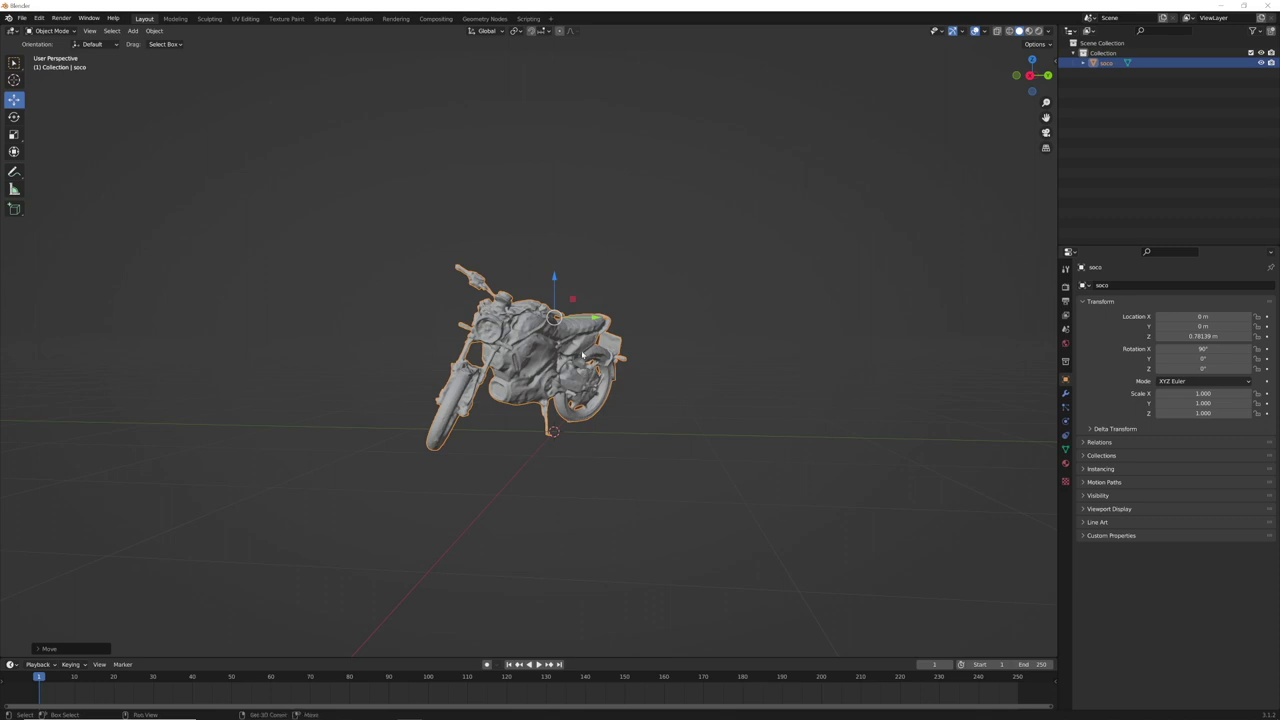
scroll(570, 350, "up", 3)
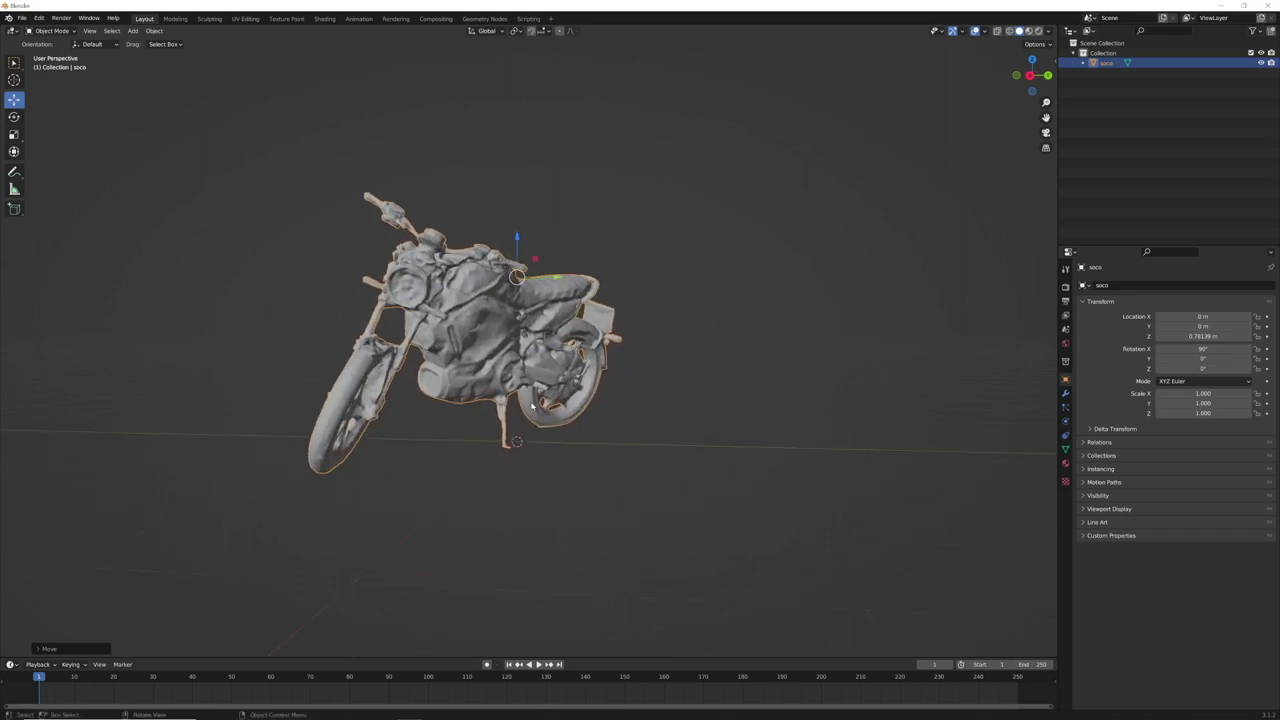
middle_click_drag(531, 409, 585, 383)
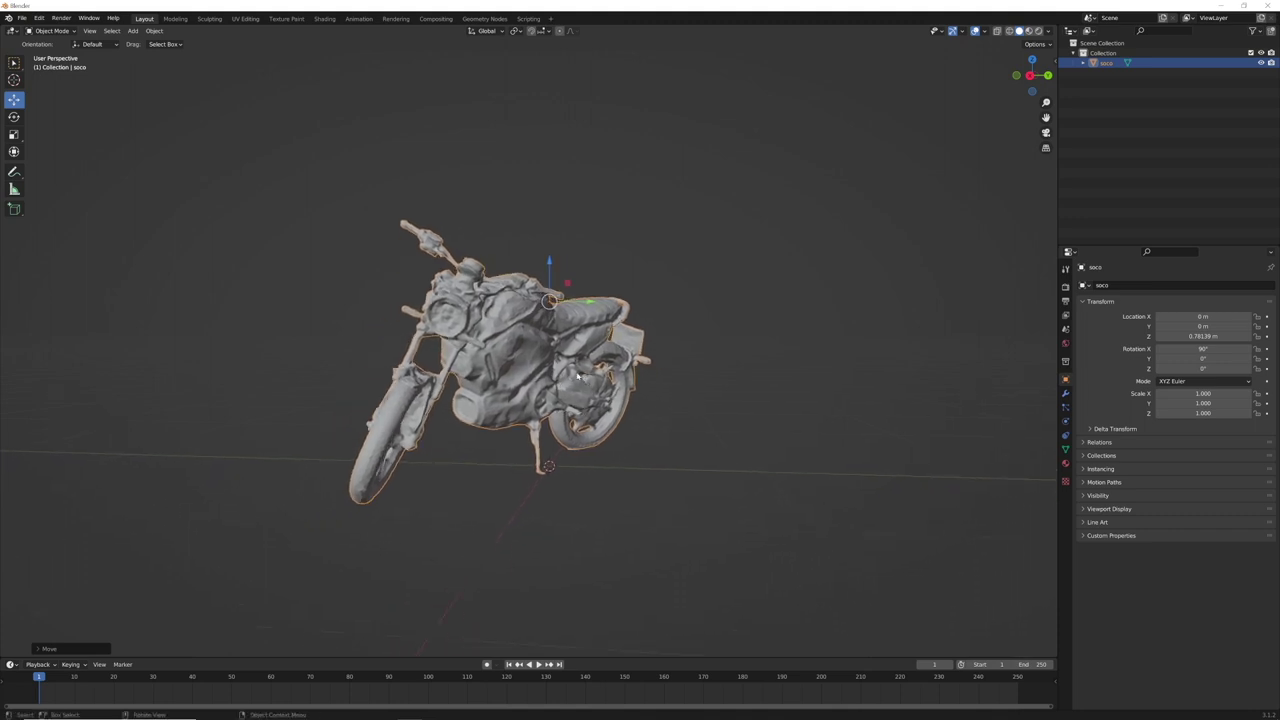
key("alt+a")
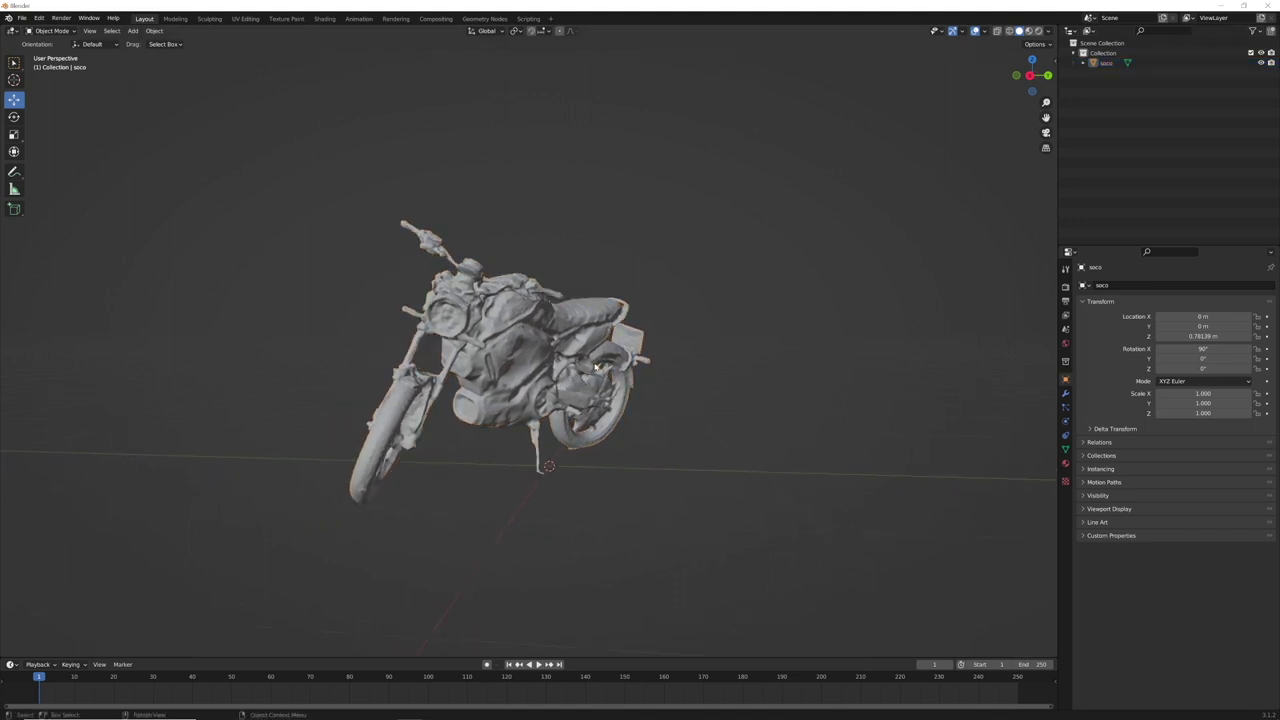
left_click(596, 367)
left_click(1110, 78)
left_click(1106, 63)
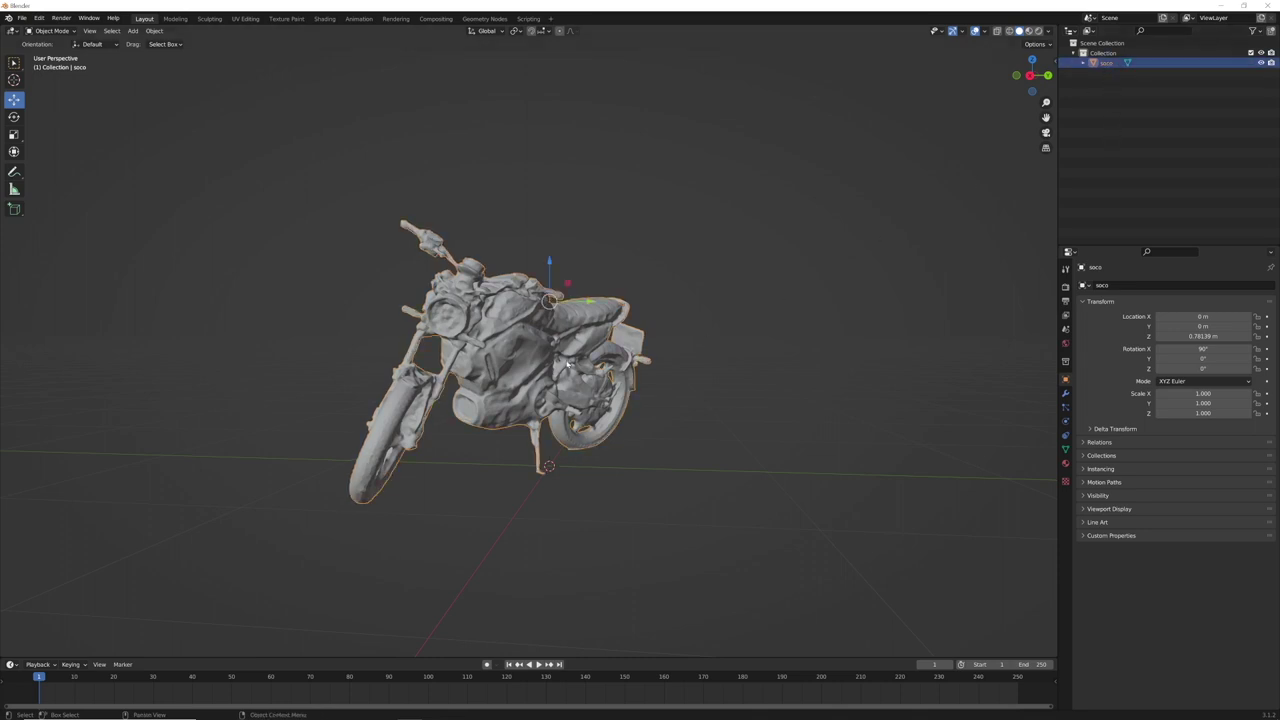
Step: Apply All Transforms to the motorcycle and reselect it to confirm location and rotation read 0
key("ctrl+a")
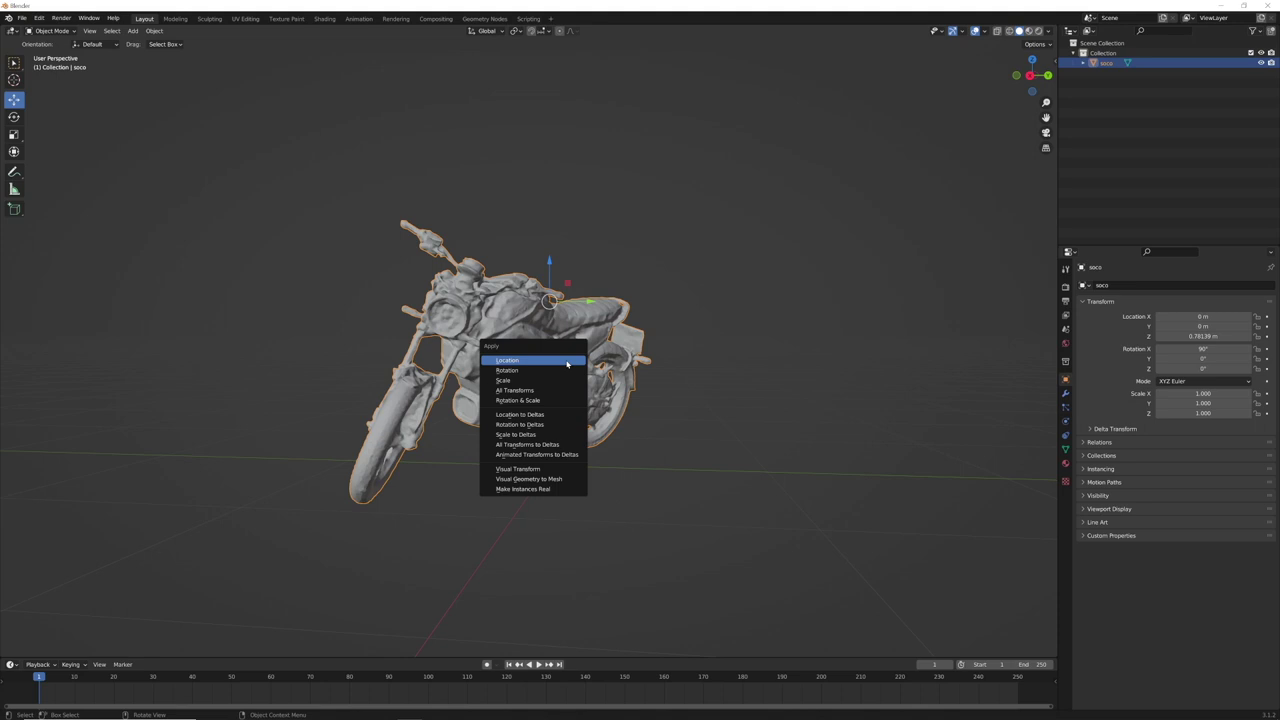
left_click(515, 391)
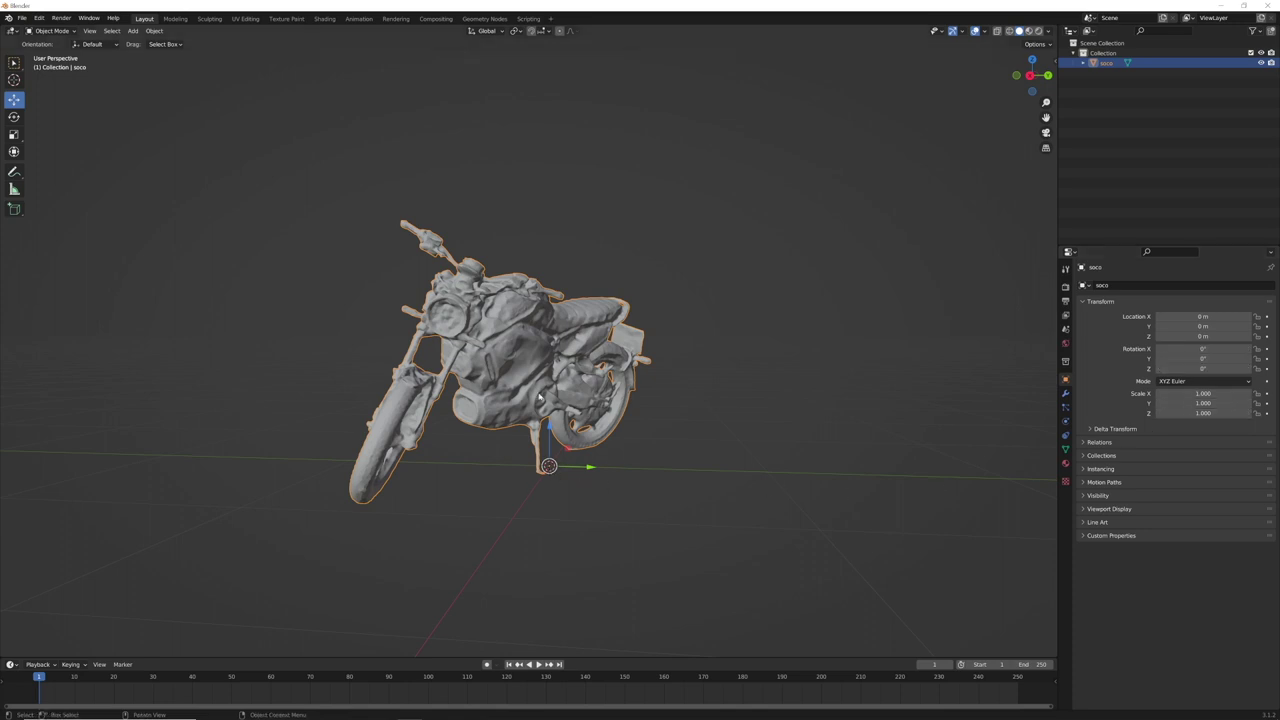
left_click(663, 466)
left_click(573, 396)
left_click(637, 245)
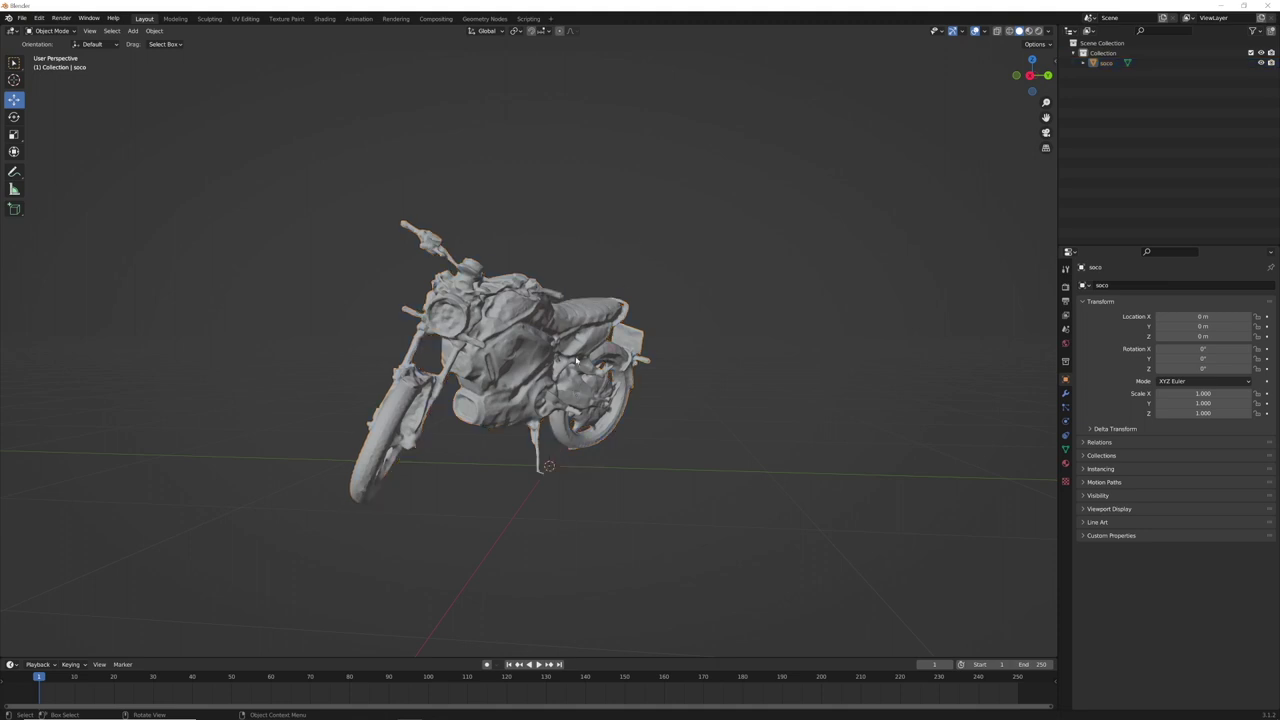
left_click(576, 360)
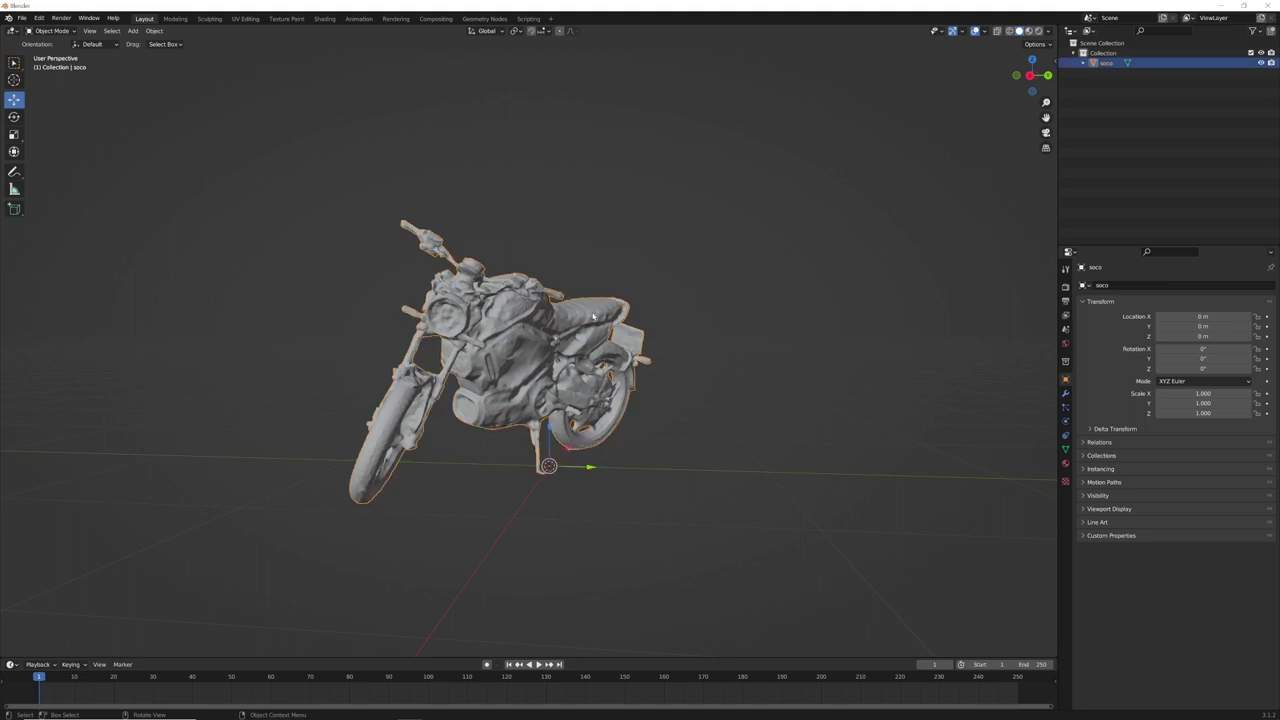
left_click(700, 320)
left_click(590, 330)
left_click(723, 391)
left_click(565, 383)
right_click(548, 375)
left_click(644, 264)
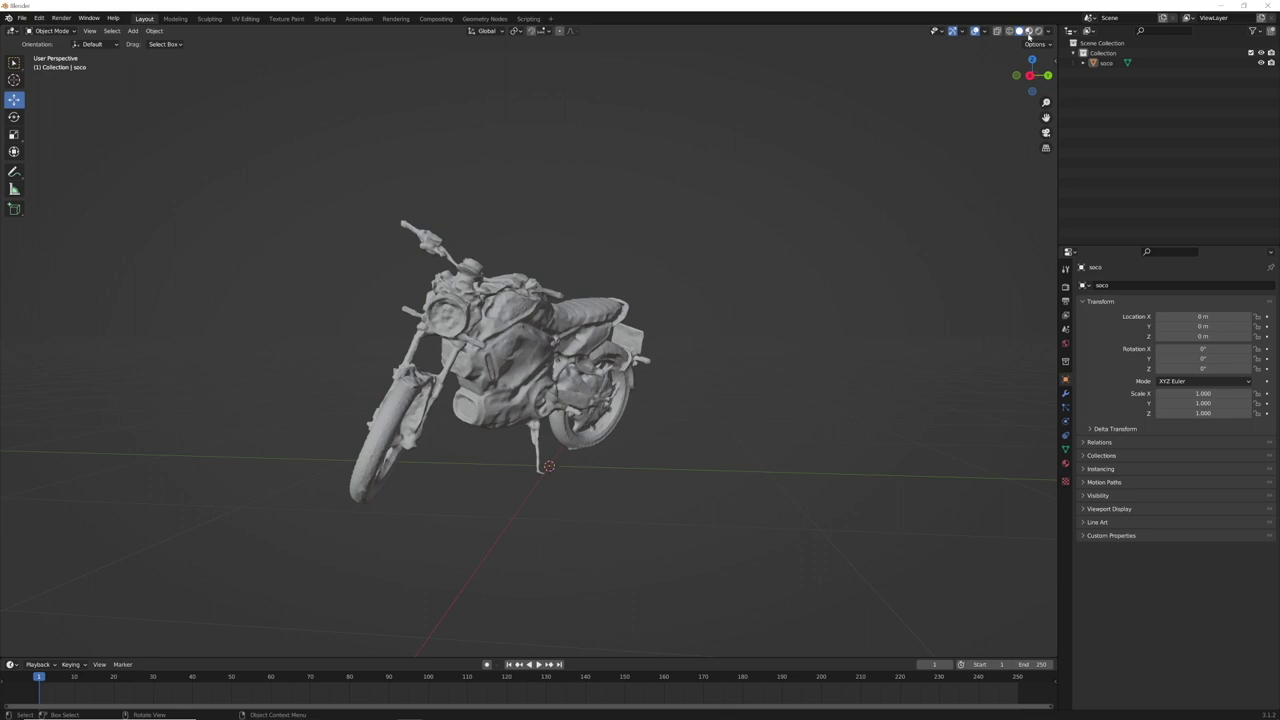
Step: Switch to Material Preview shading and inspect the motorcycle's soco_textured_0.jpg material
key("z")
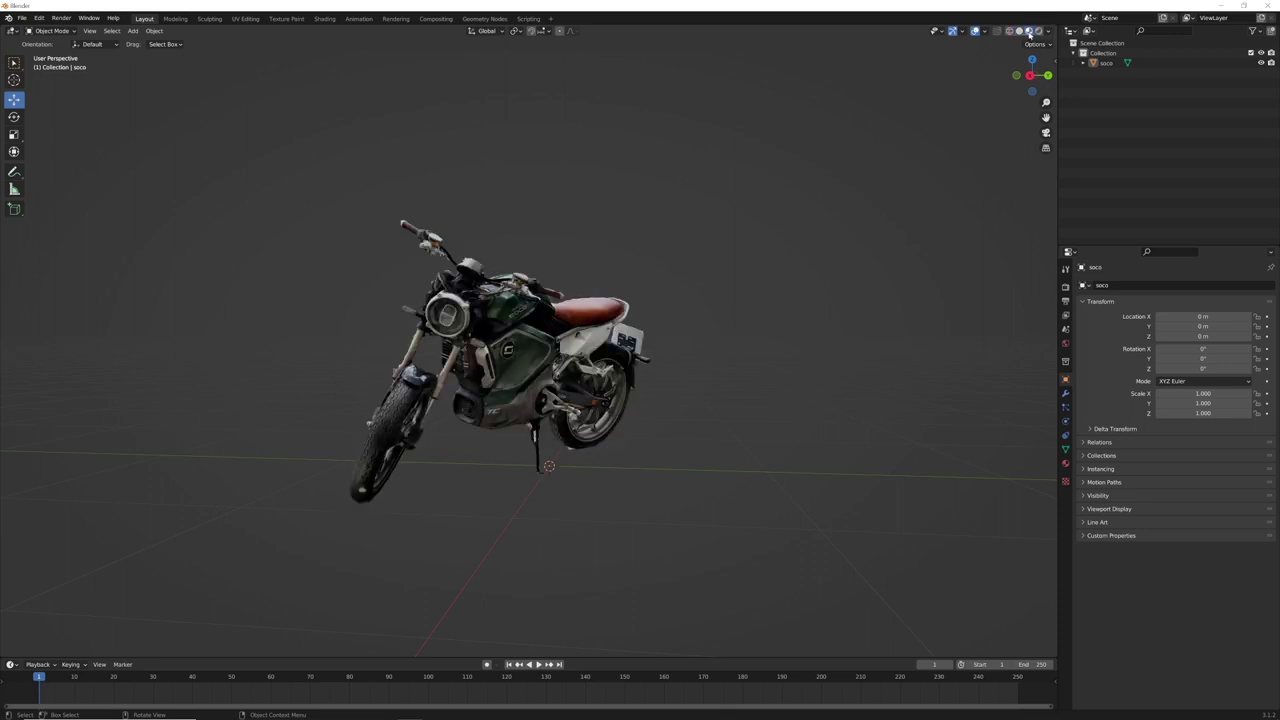
mouse_move(507, 350)
middle_mouse_down()
mouse_move(686, 357)
mouse_move(509, 355)
middle_mouse_up()
left_click(540, 357)
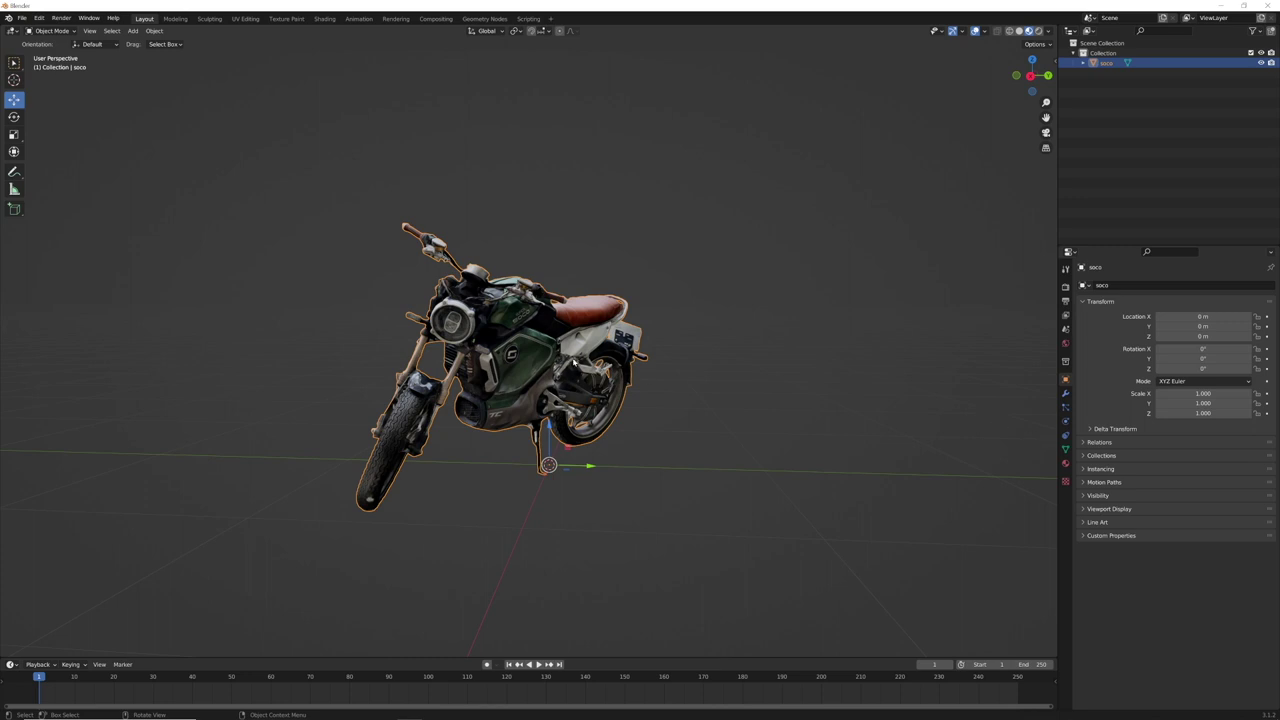
left_click(1065, 464)
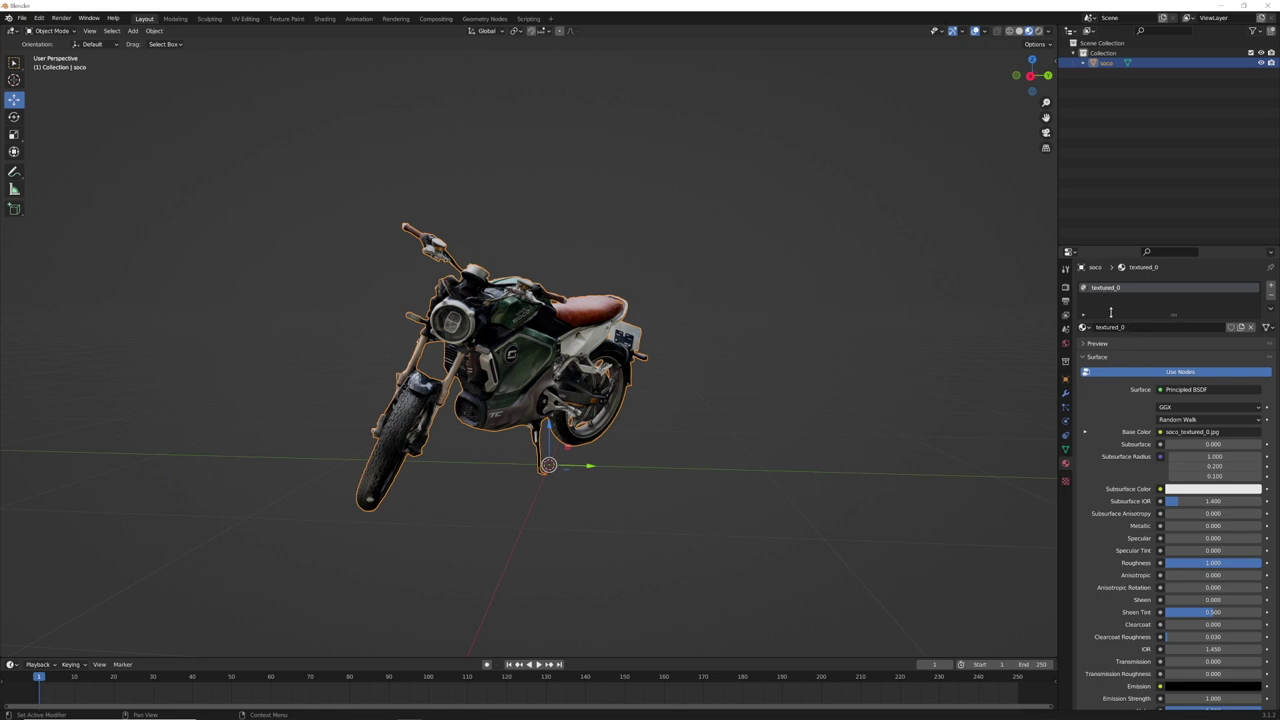
Step: Expand the textured_0 material's Base Color to confirm it uses soco_textured_0.jpg
middle_click_drag(522, 338, 548, 342)
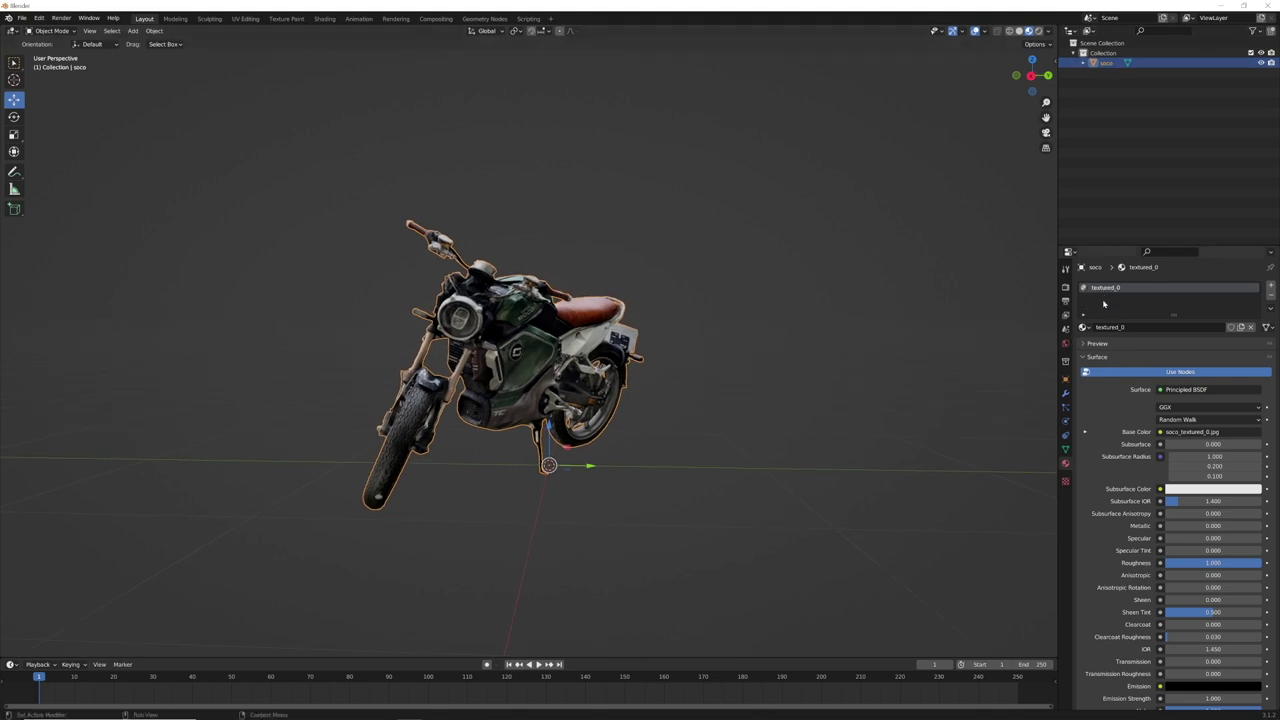
left_click(1087, 433)
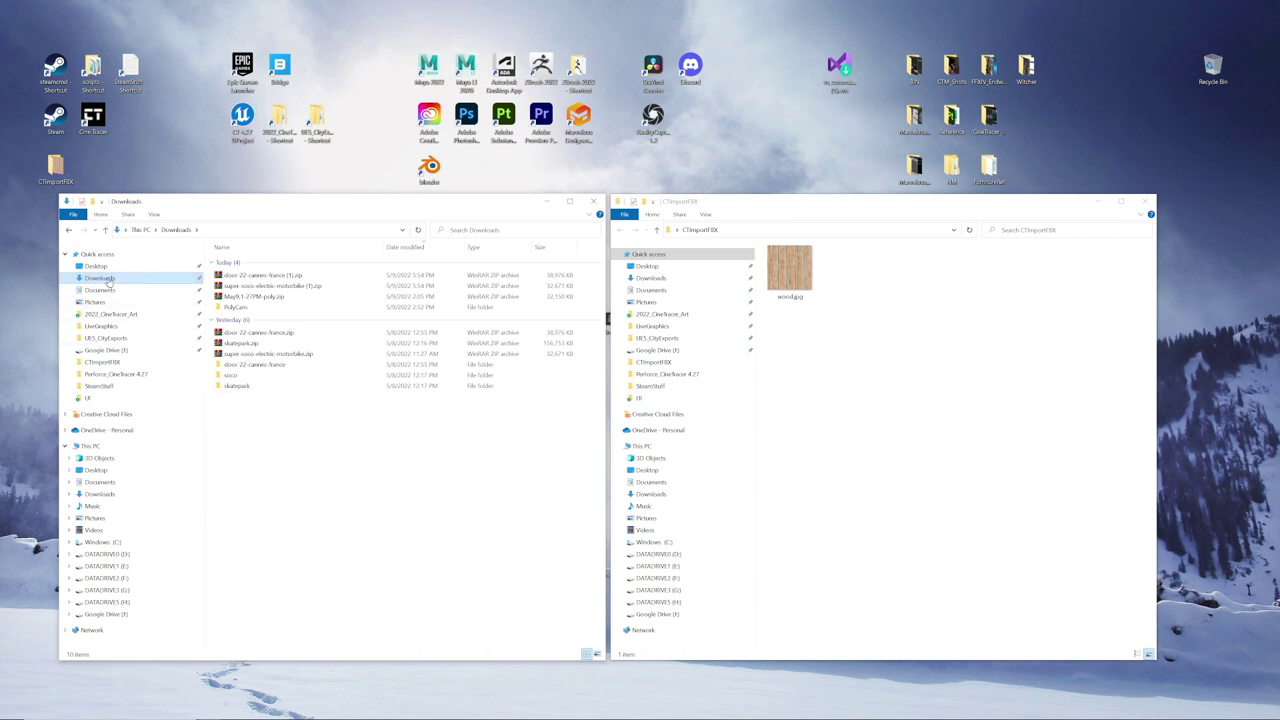
Step: Open Downloads\soco\source and look over soco.obj and soco_textured_0.jpg
double_click(240, 377)
double_click(245, 266)
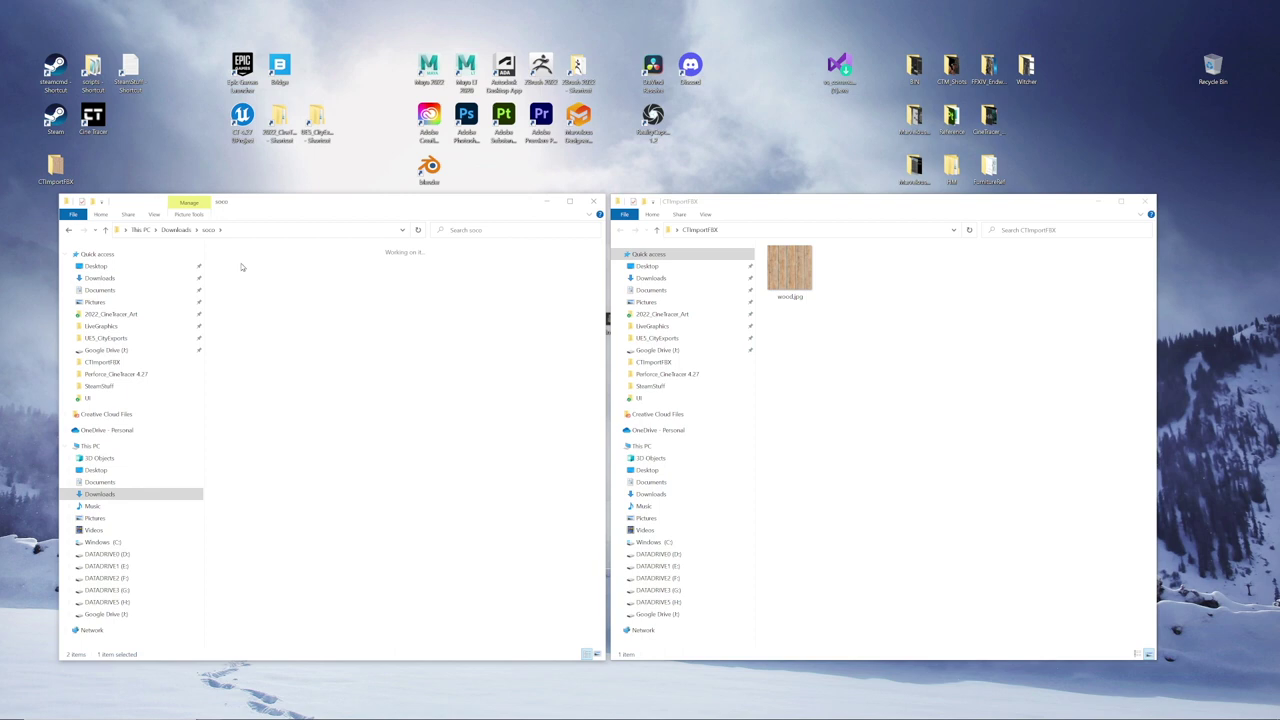
left_click(296, 272)
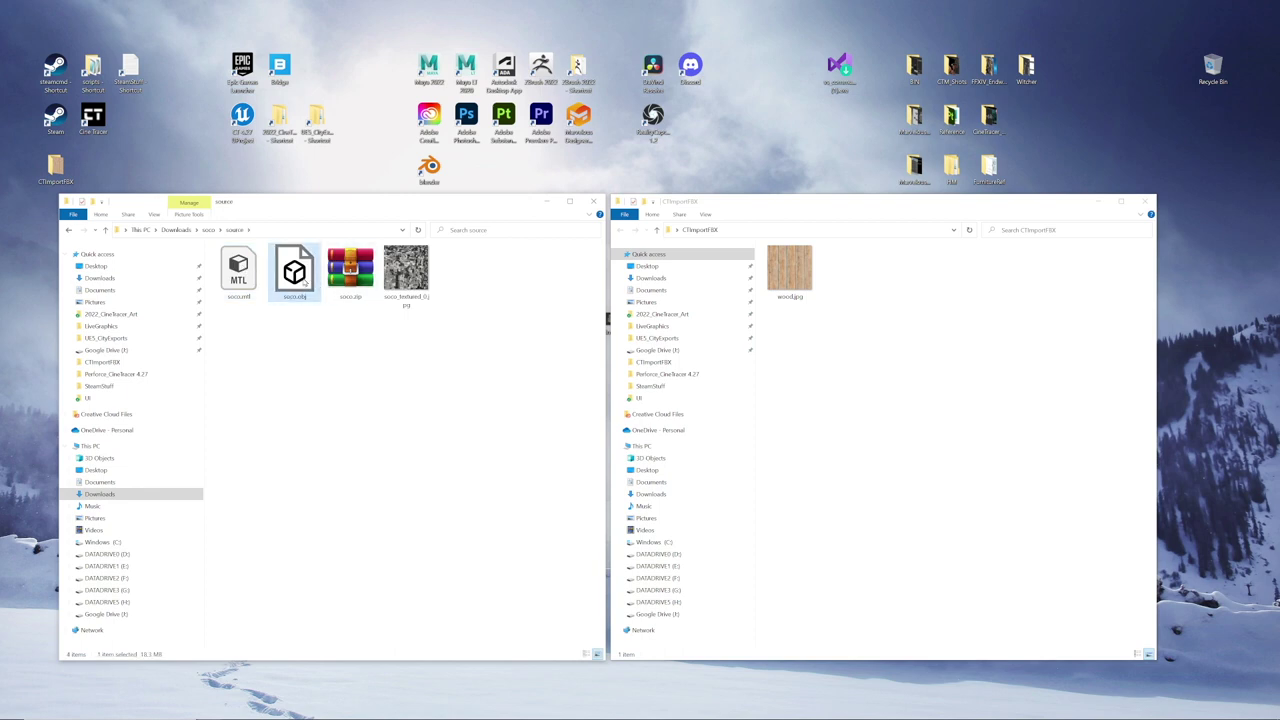
left_click(406, 270)
left_click(423, 348)
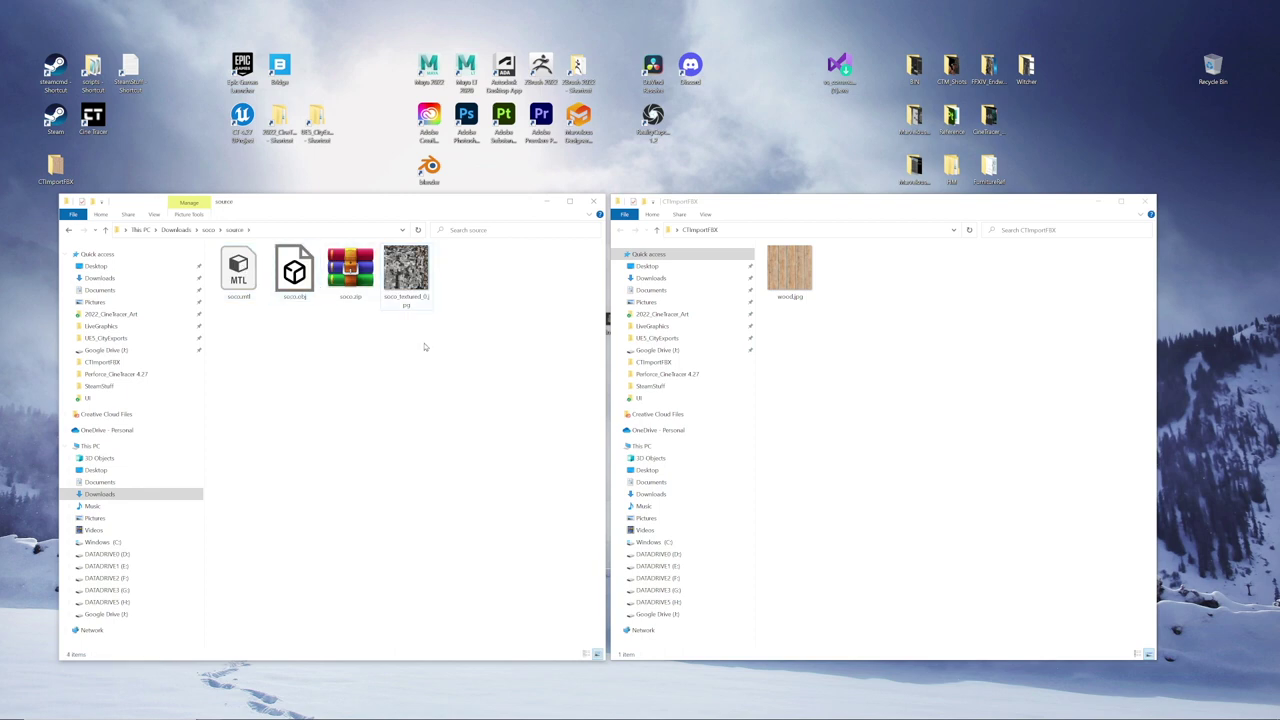
Step: Place the CTImportFBX window with wood.jpg beside it and select soco_textured_0.jpg
left_click(55, 166)
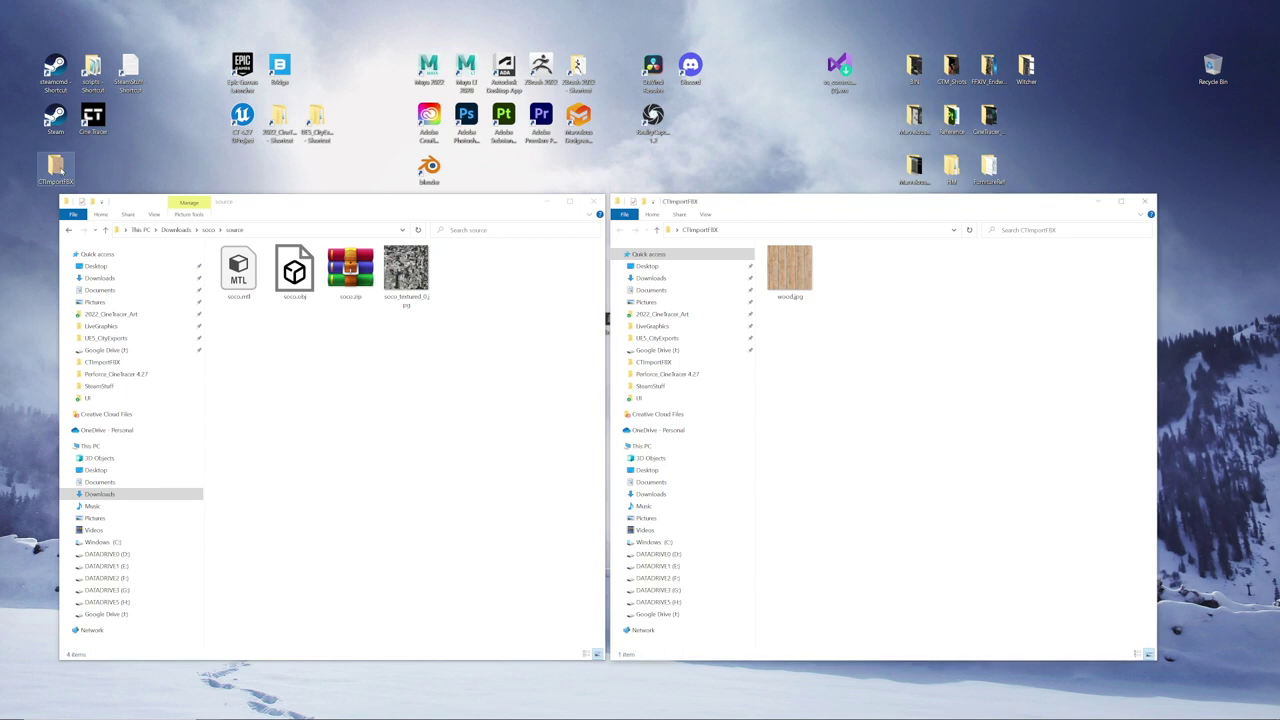
left_click_drag(770, 203, 774, 203)
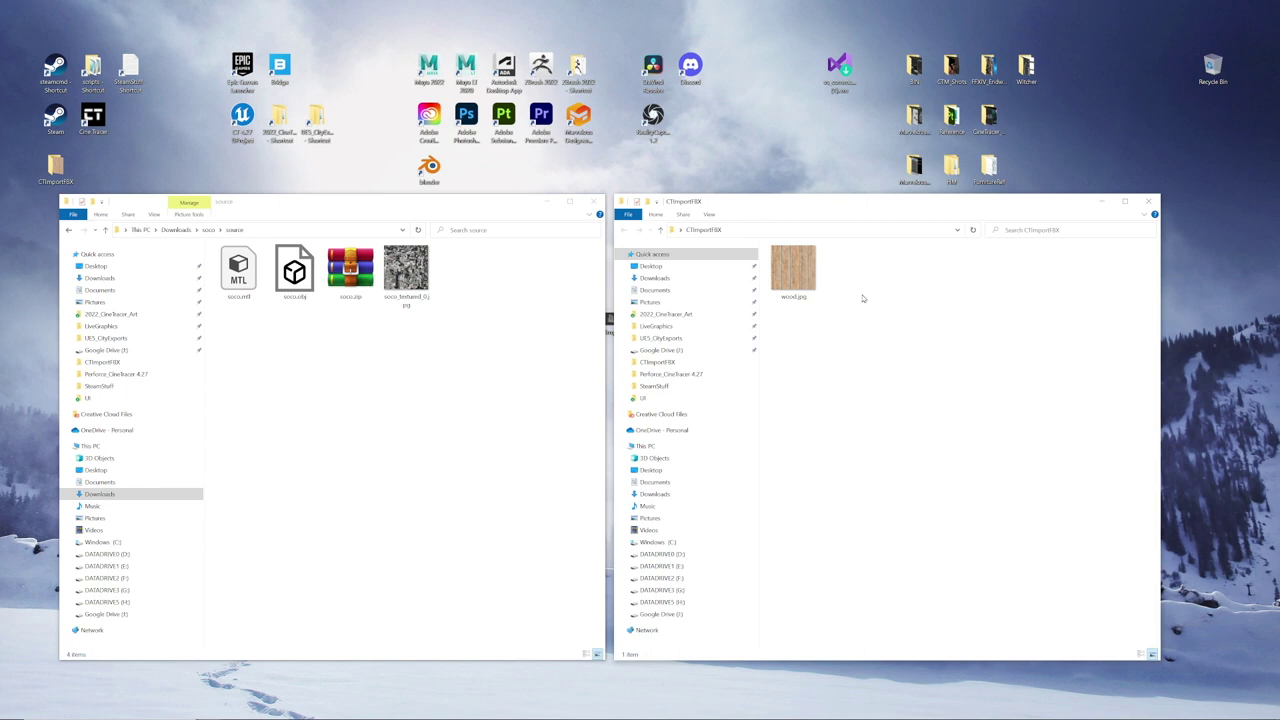
left_click_drag(866, 340, 769, 238)
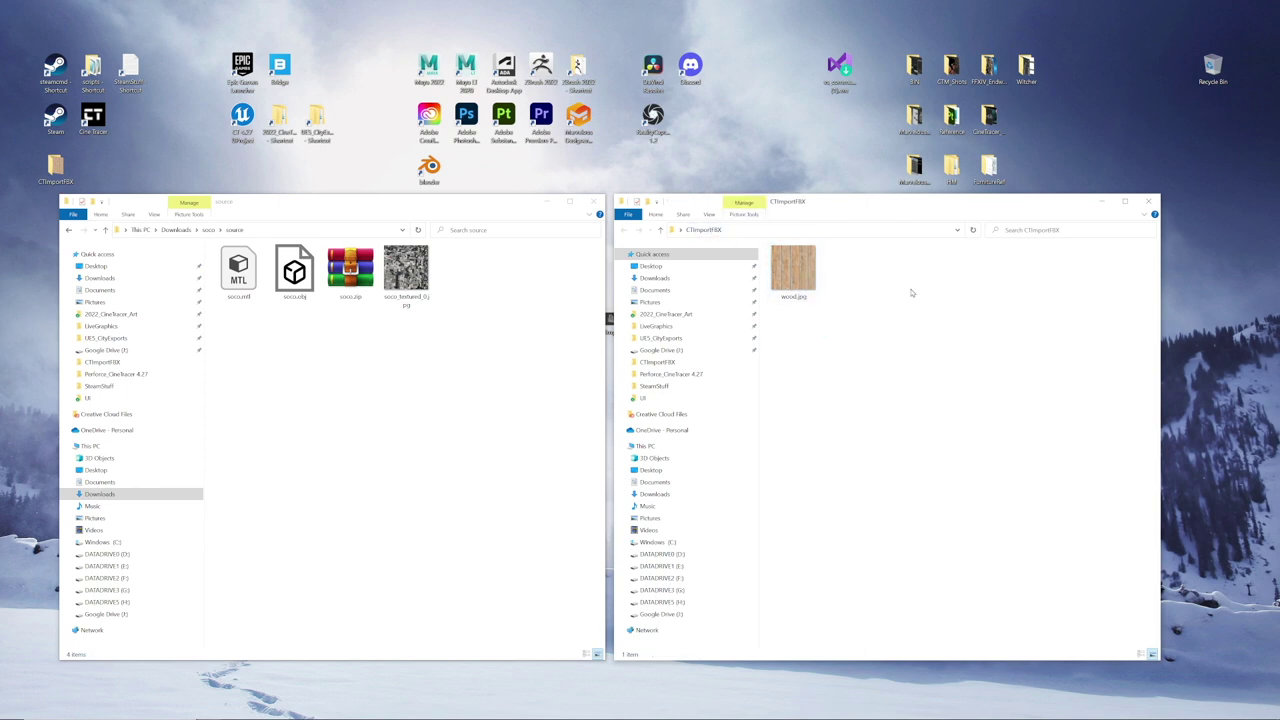
left_click(452, 349)
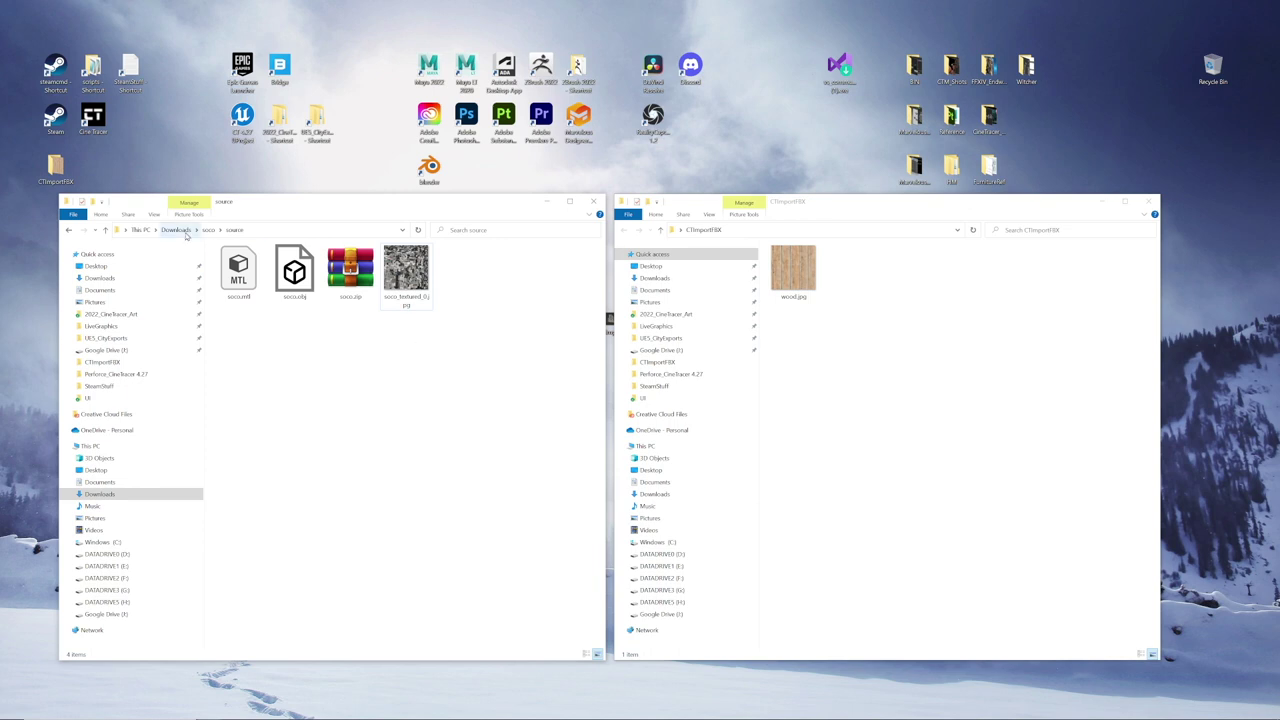
left_click(406, 288)
Step: Copy soco_textured_0.jpg into CTImportFBX beside wood.jpg, then reselect the motorcycle in Blender
left_click(418, 280)
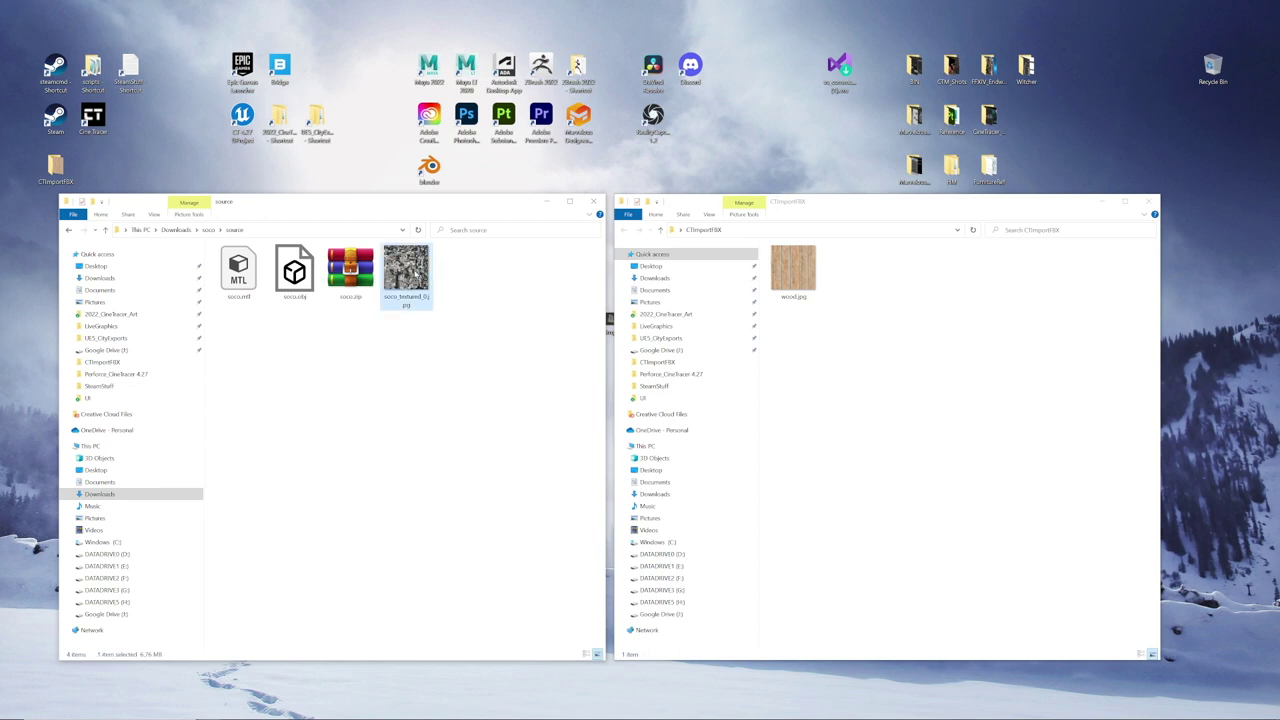
left_click(872, 370)
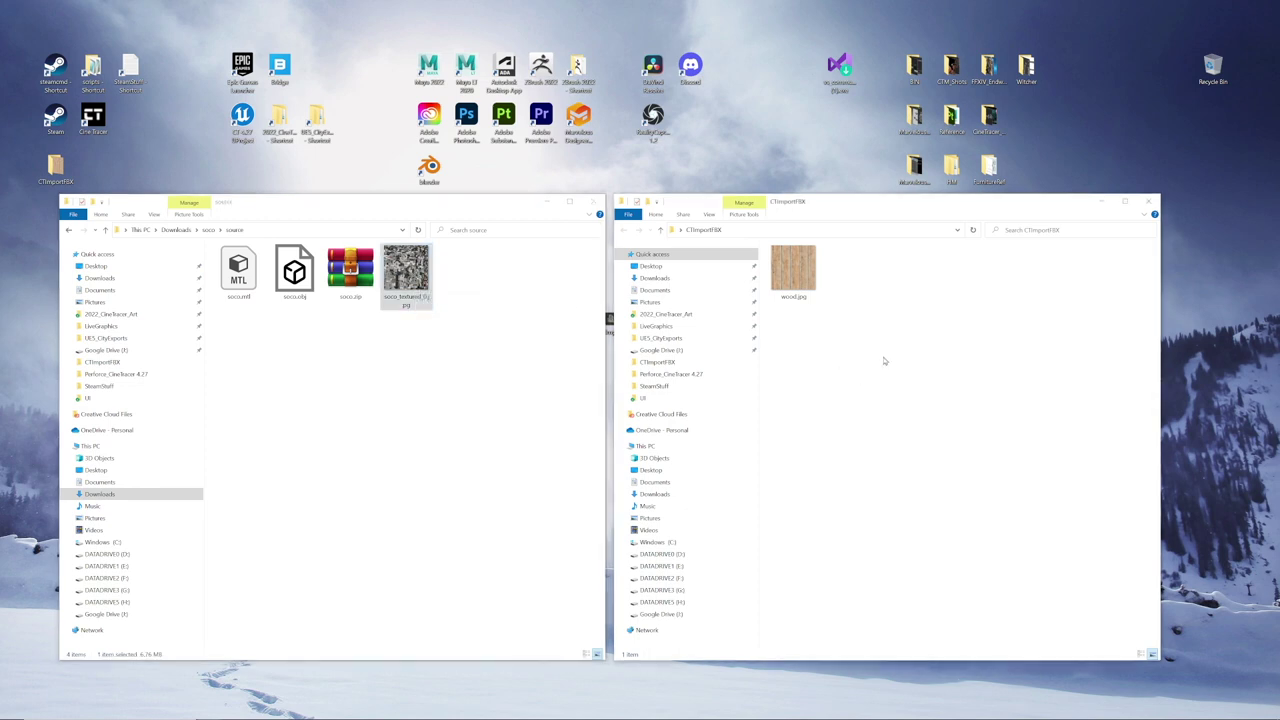
key("ctrl+v")
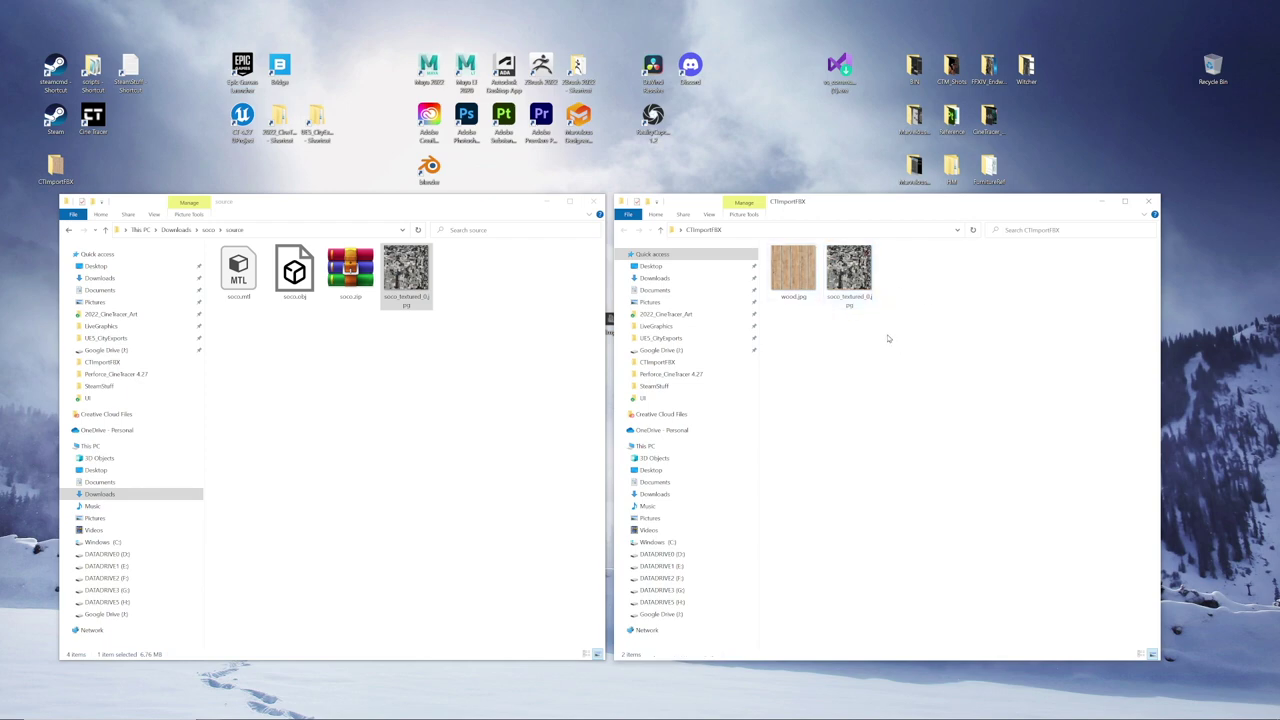
left_click(856, 278)
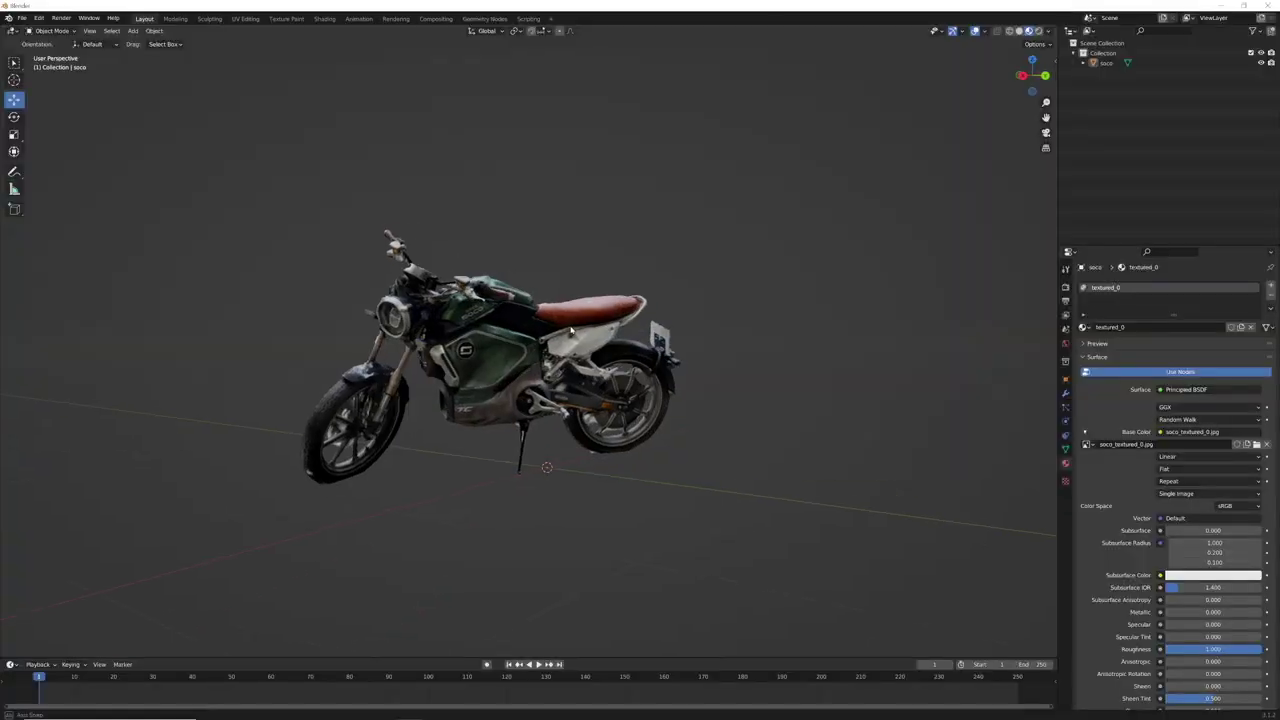
middle_click_drag(600, 330, 524, 350)
left_click(540, 346)
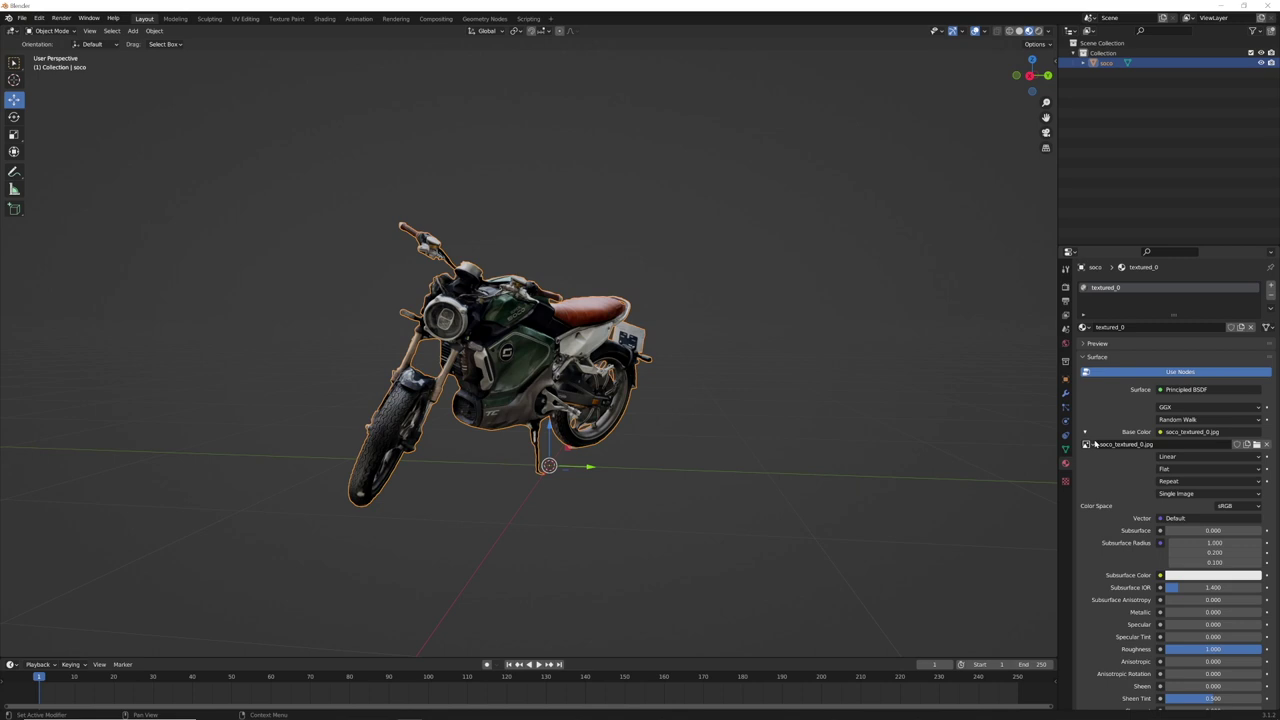
Step: Reselect the motorcycle and bring up the image browser for its textured_0 Base Color texture
left_click(760, 366)
key("a")
left_click(1065, 449)
left_click(1065, 463)
left_click(1085, 432)
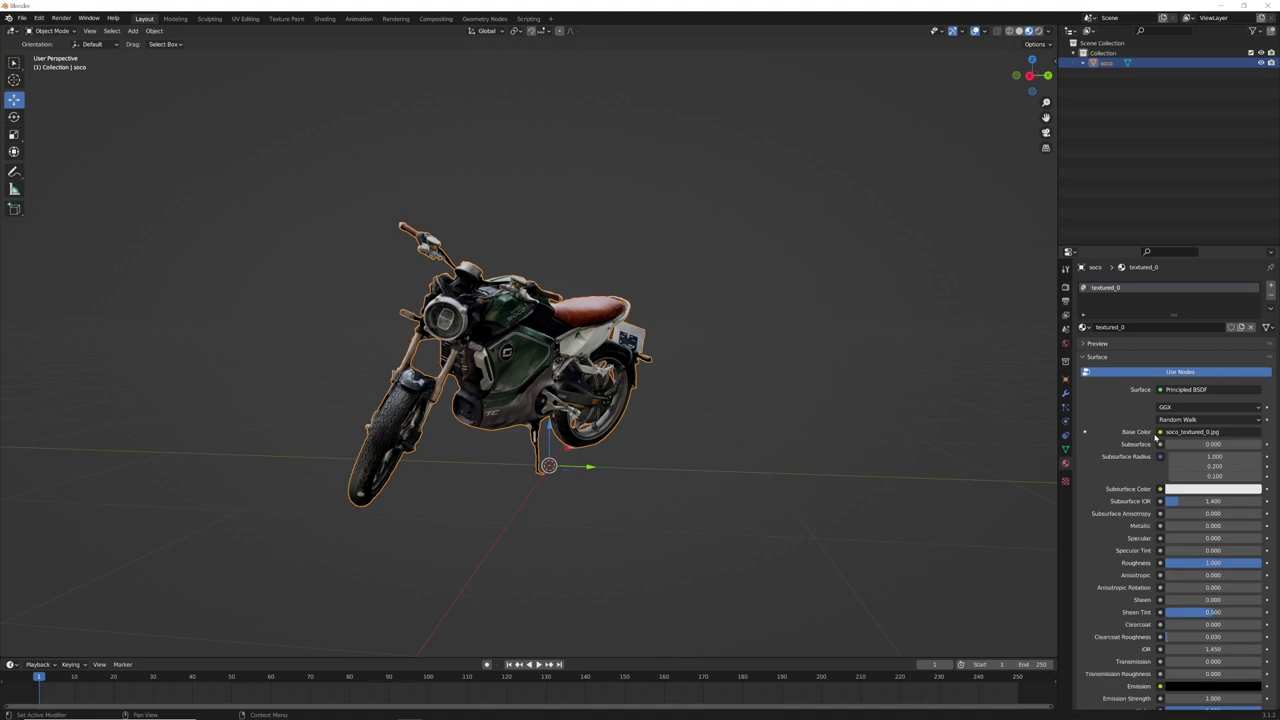
left_click(1085, 433)
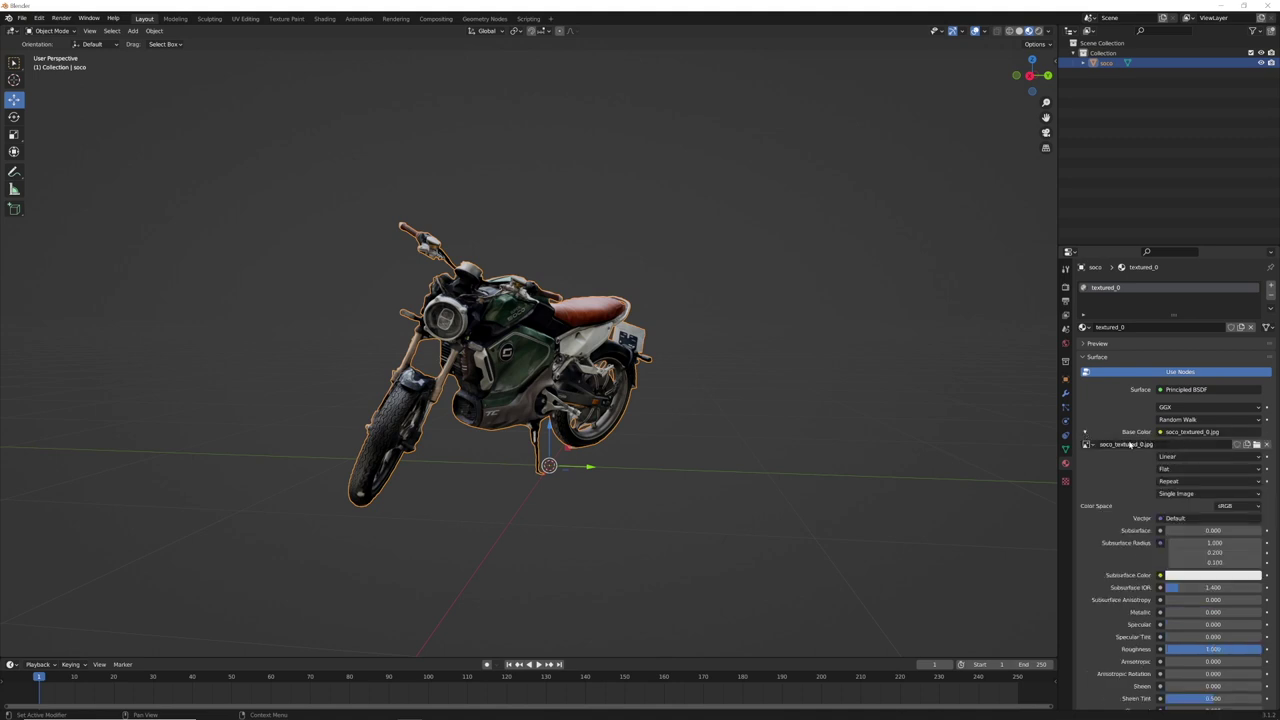
left_click(1257, 444)
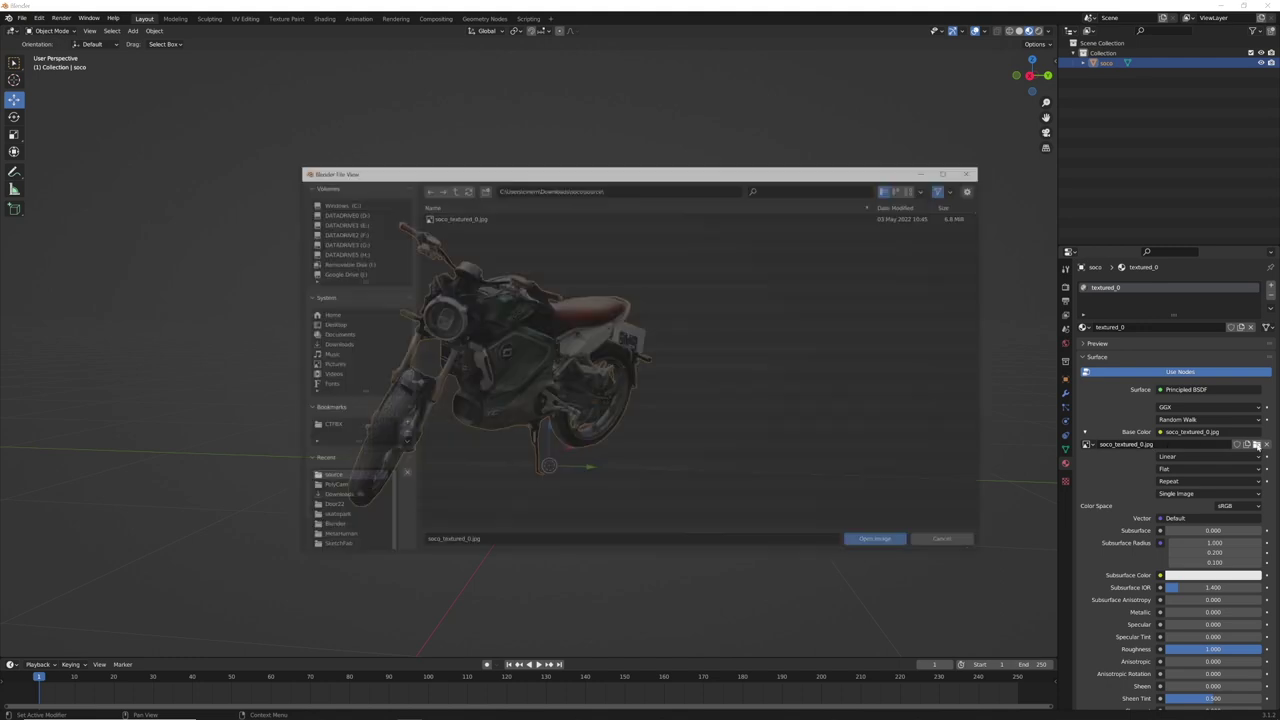
Step: Load soco_textured_0.jpg from Desktop\CTImportFBX as the Base Color image
left_click(331, 324)
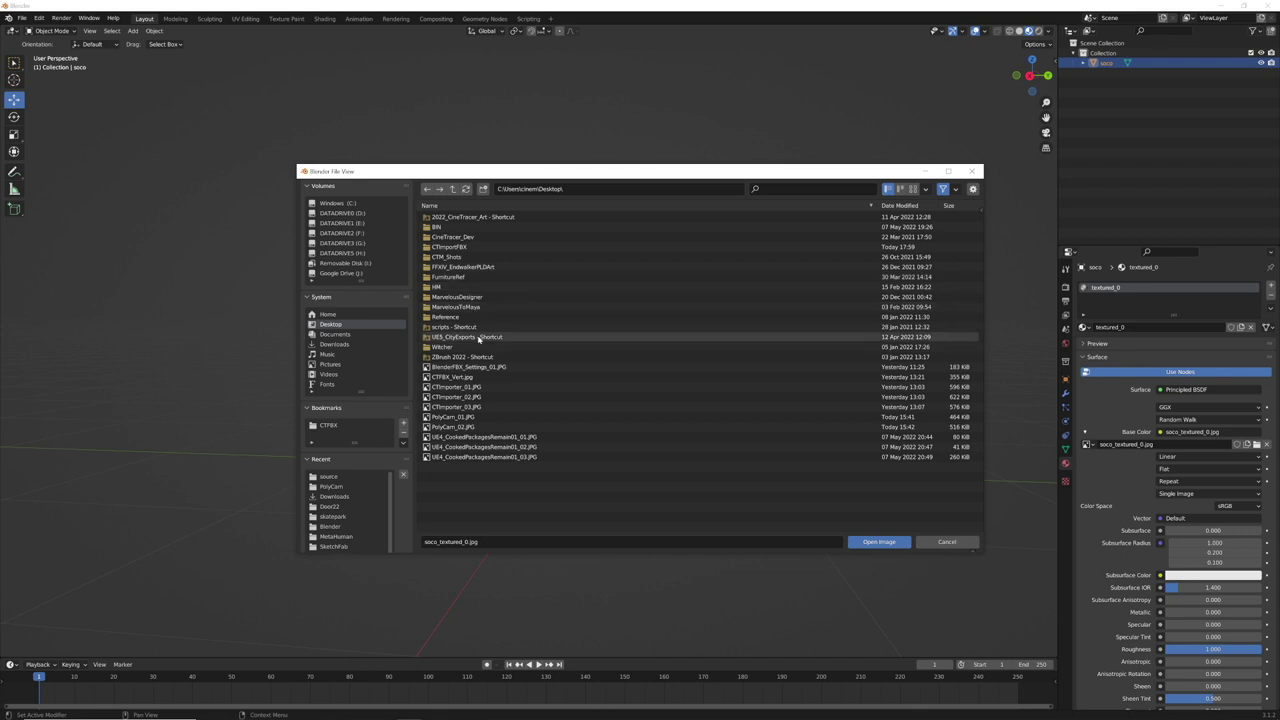
left_click(447, 247)
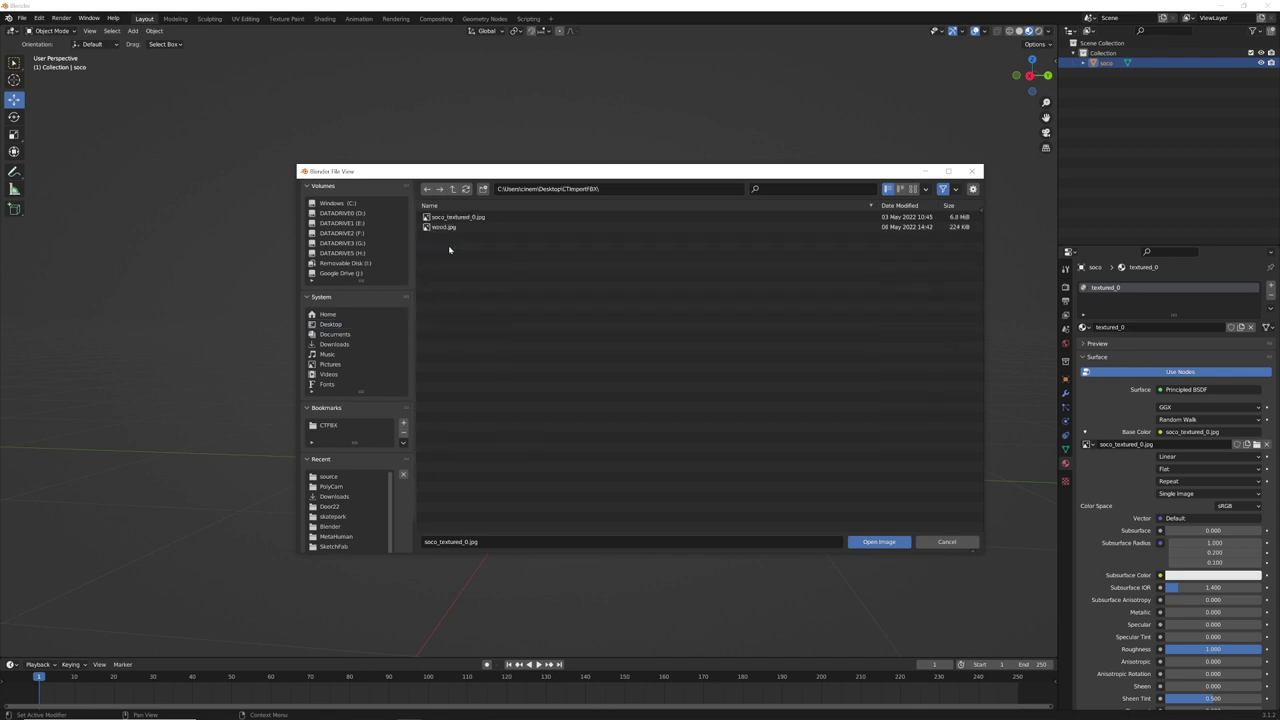
left_click(462, 217)
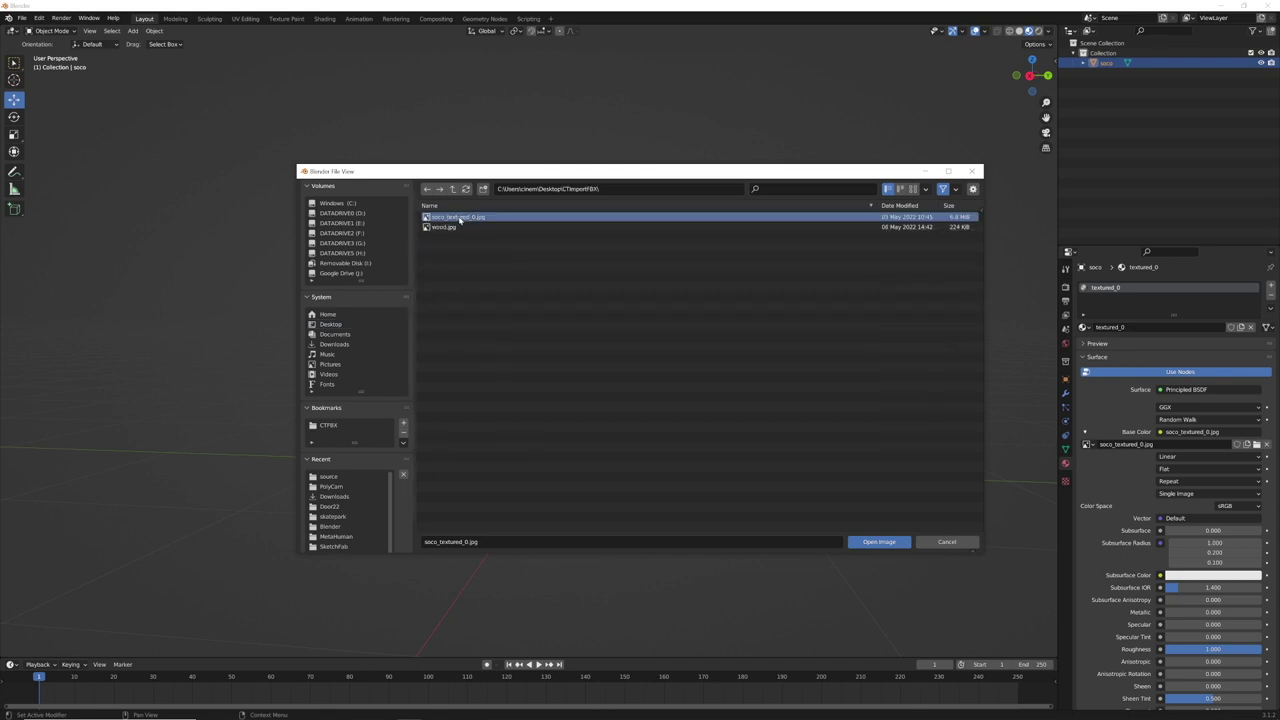
double_click(459, 218)
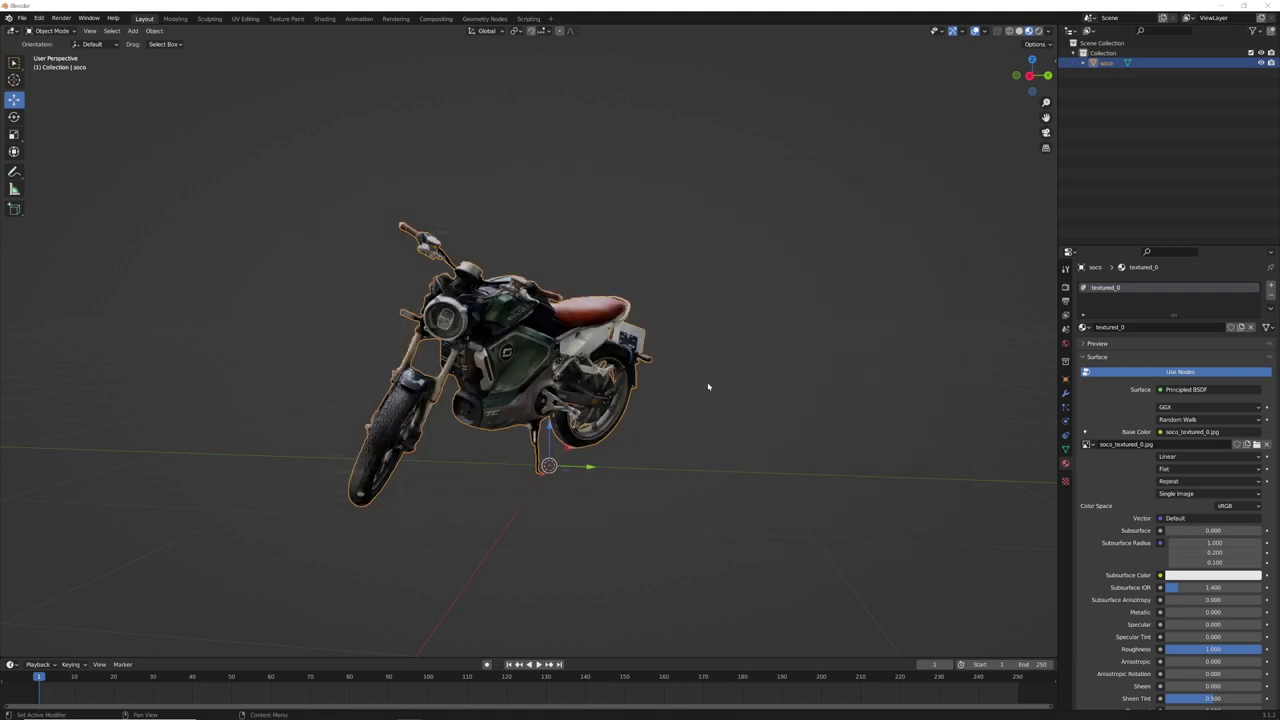
Step: Reselect the motorcycle and check its transforms (location and rotation 0, scale 1.000) and apply options
mouse_move(708, 387)
middle_mouse_down()
mouse_move(600, 375)
mouse_move(690, 385)
middle_mouse_up()
key("alt+a")
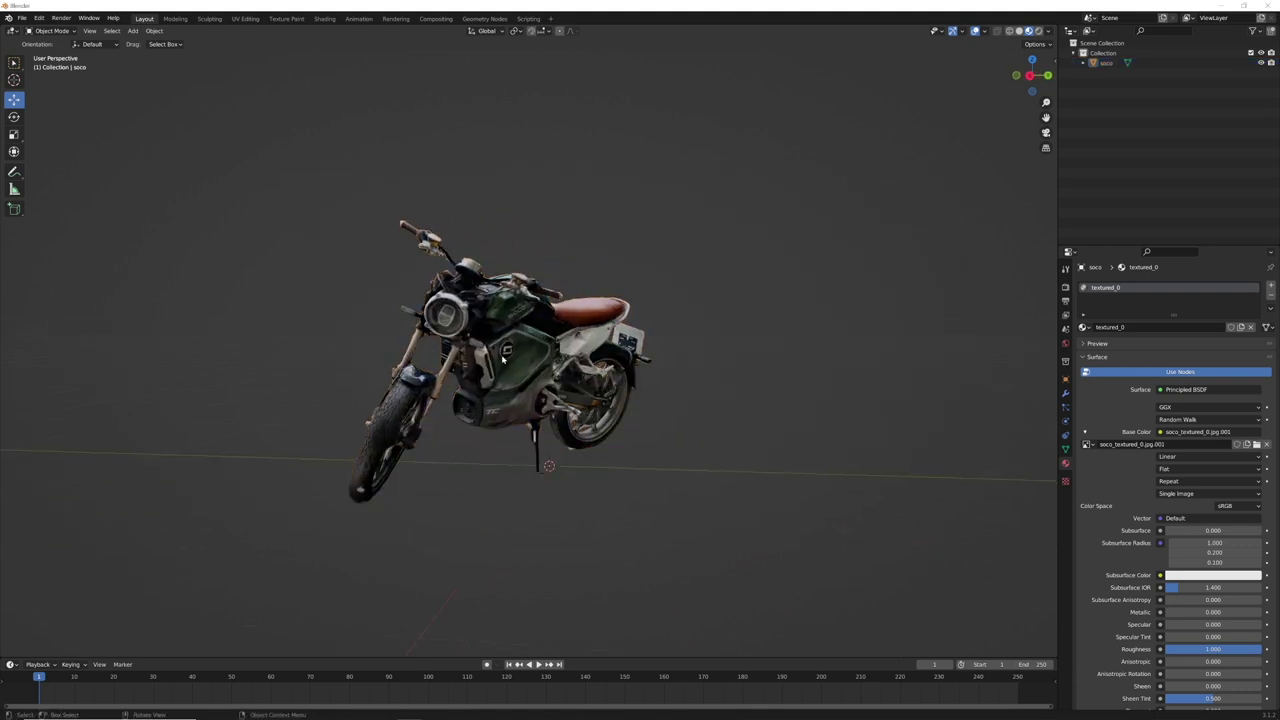
left_click(505, 360)
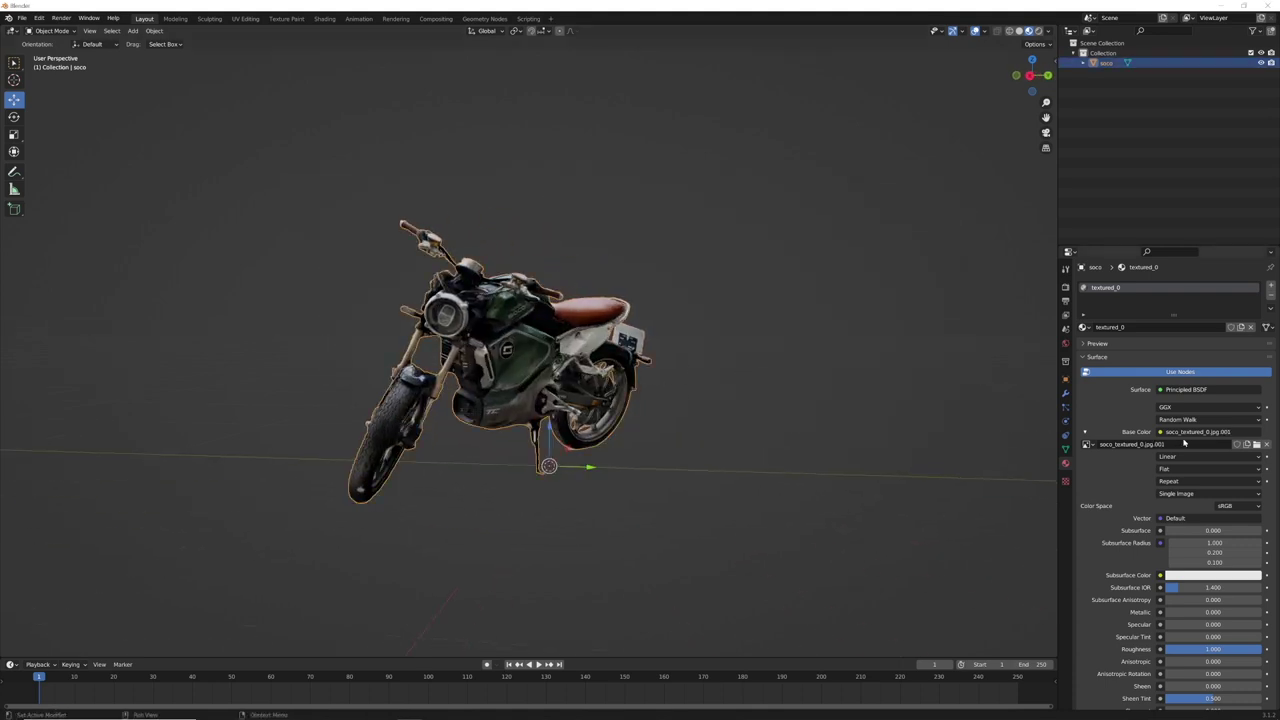
left_click(737, 376)
left_click(551, 365)
left_click(1065, 378)
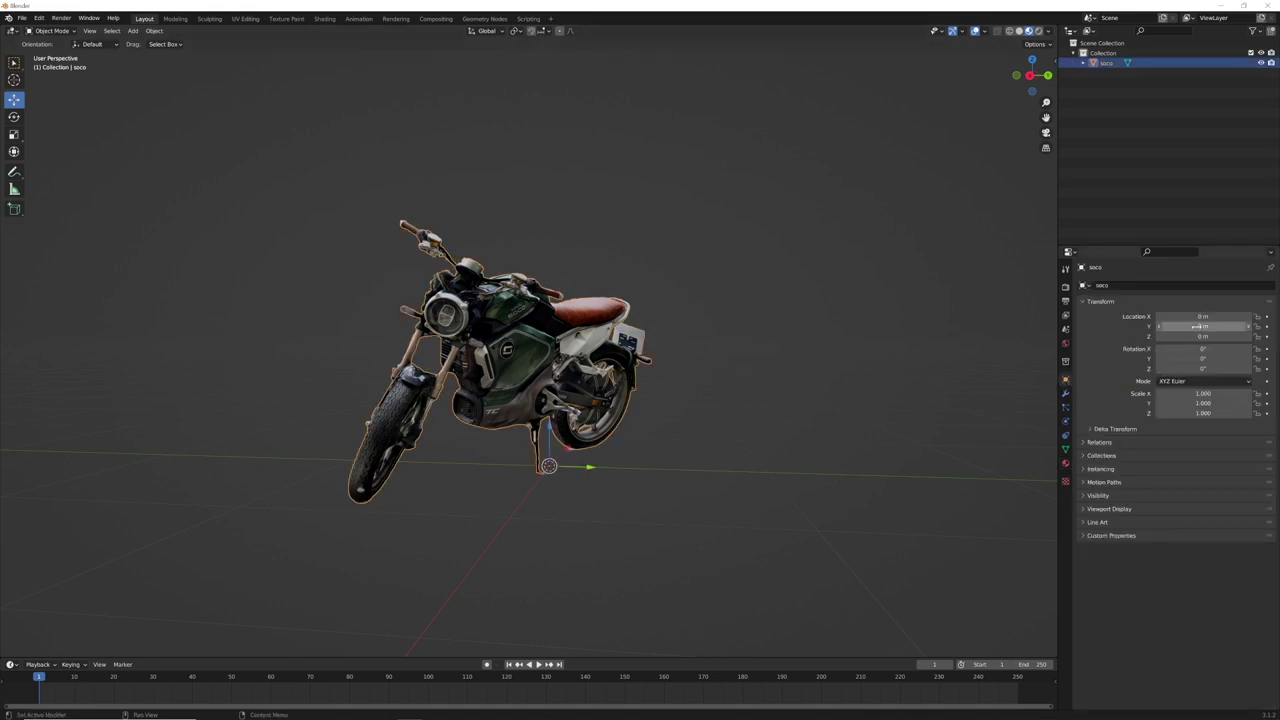
right_click(510, 349)
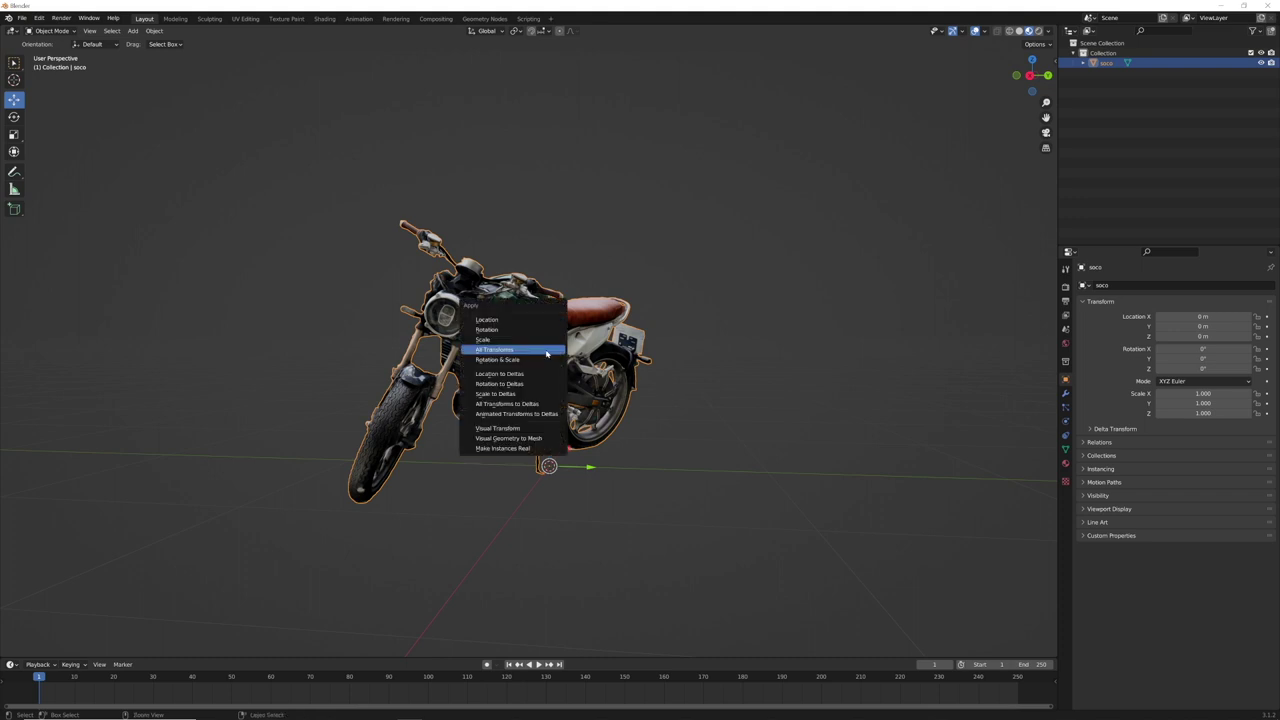
Step: Reselect the motorcycle and start an FBX export into Desktop\CTImportFBX
left_click(560, 364, "shift")
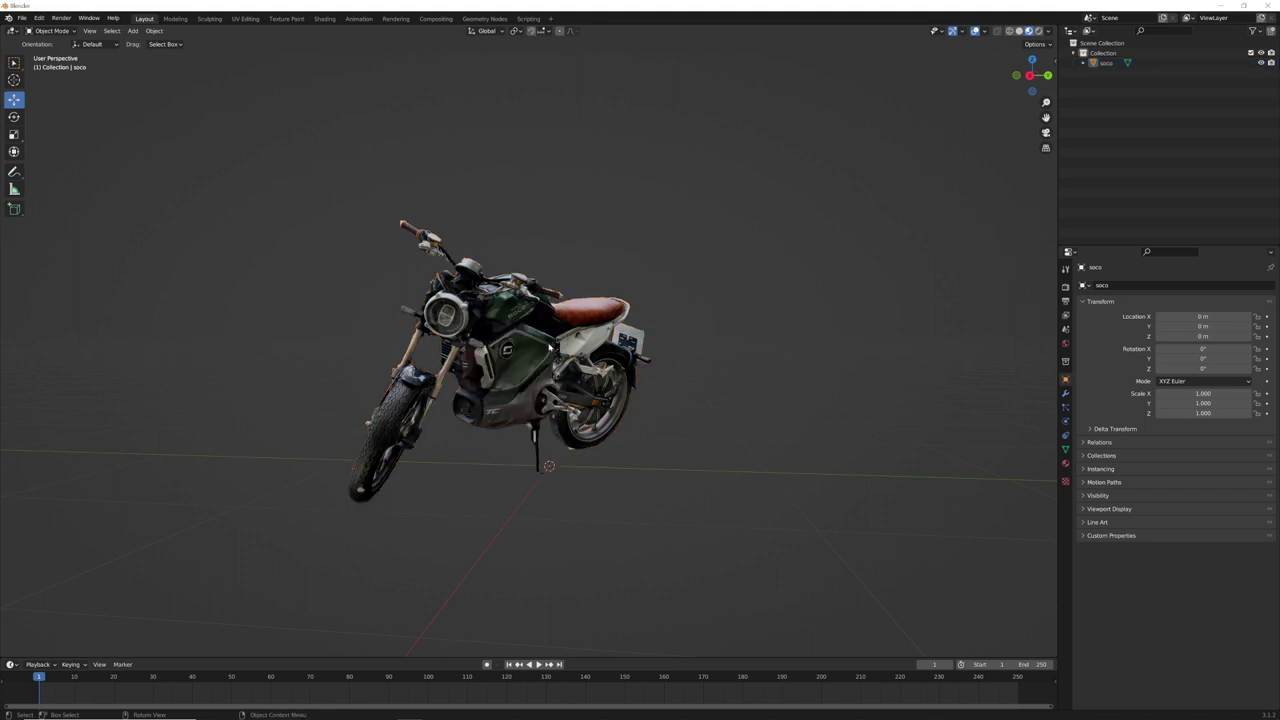
left_click(541, 349)
left_click(21, 18)
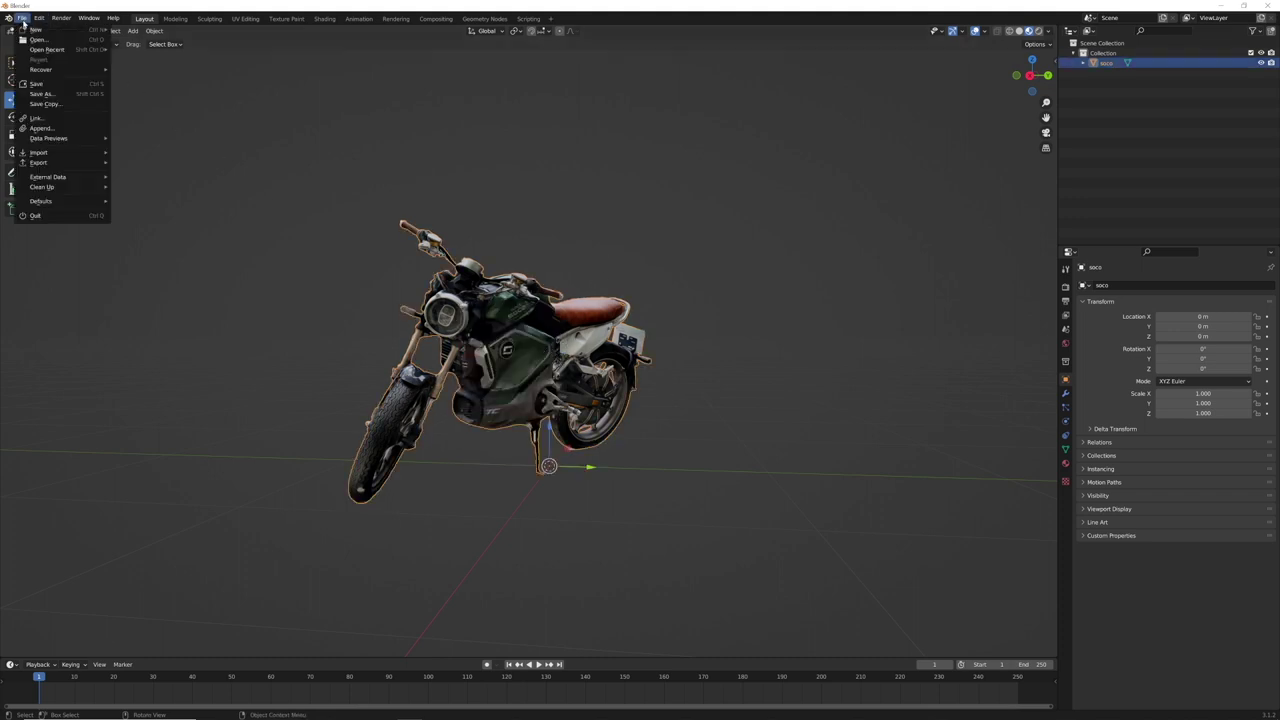
mouse_move(80, 162)
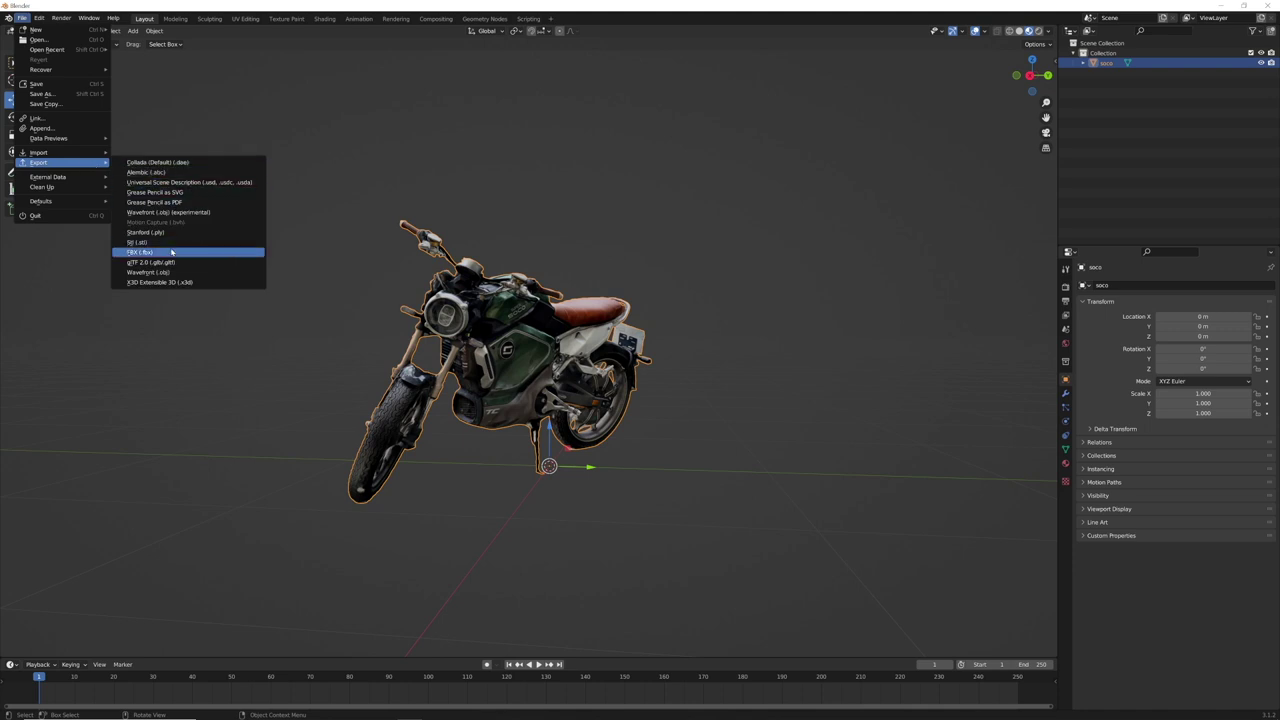
left_click(140, 252)
left_click_drag(603, 173, 592, 174)
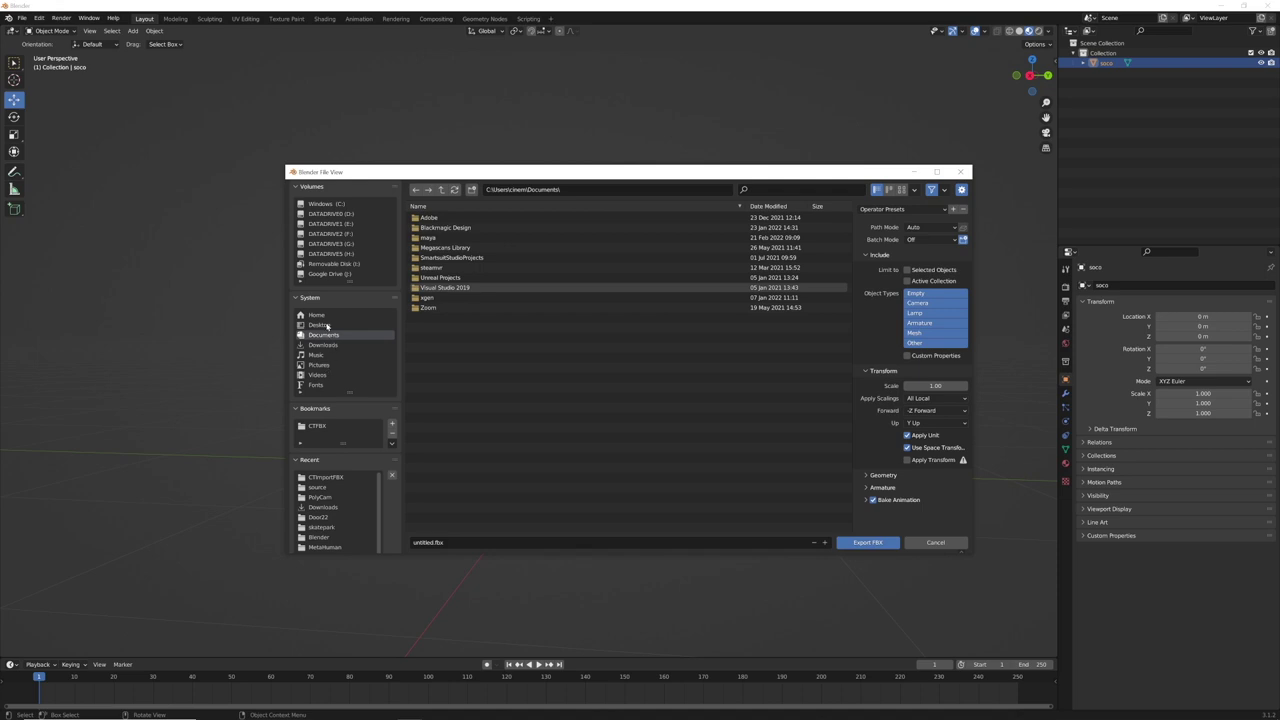
left_click(320, 325)
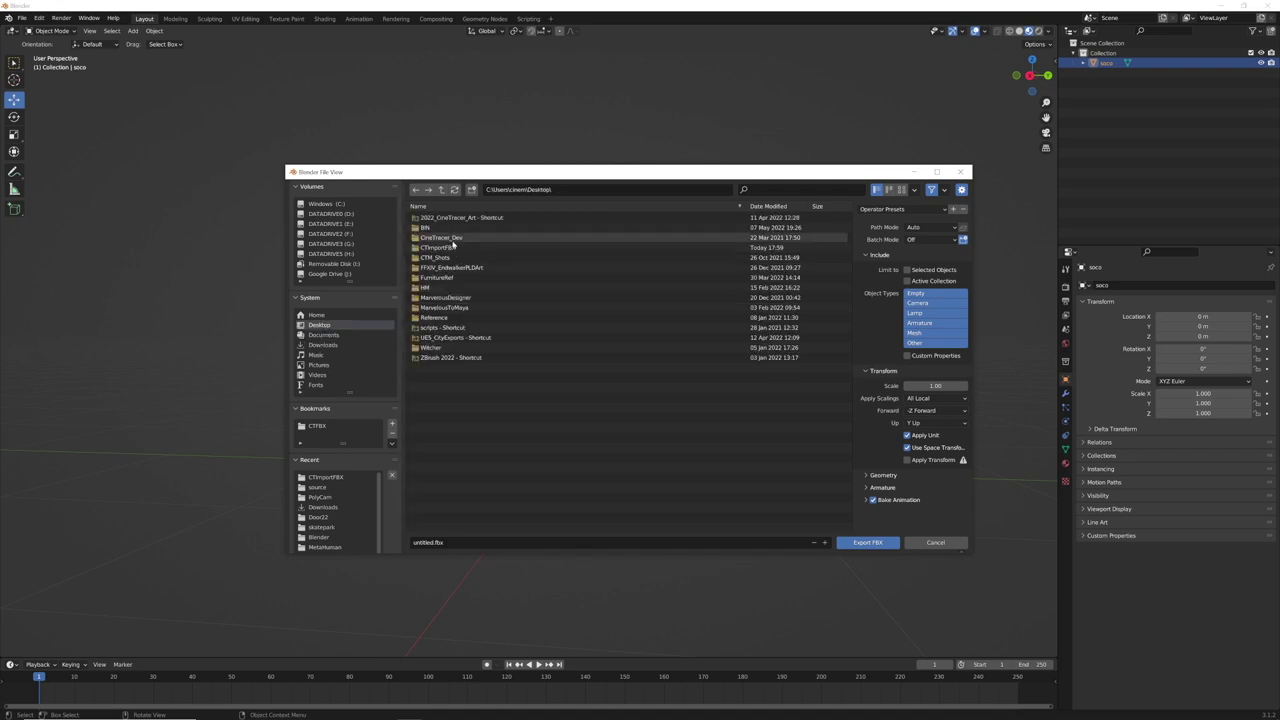
left_click(444, 248)
Step: Name the file bike_01.fbx and export the selected motorcycle
left_click(428, 542)
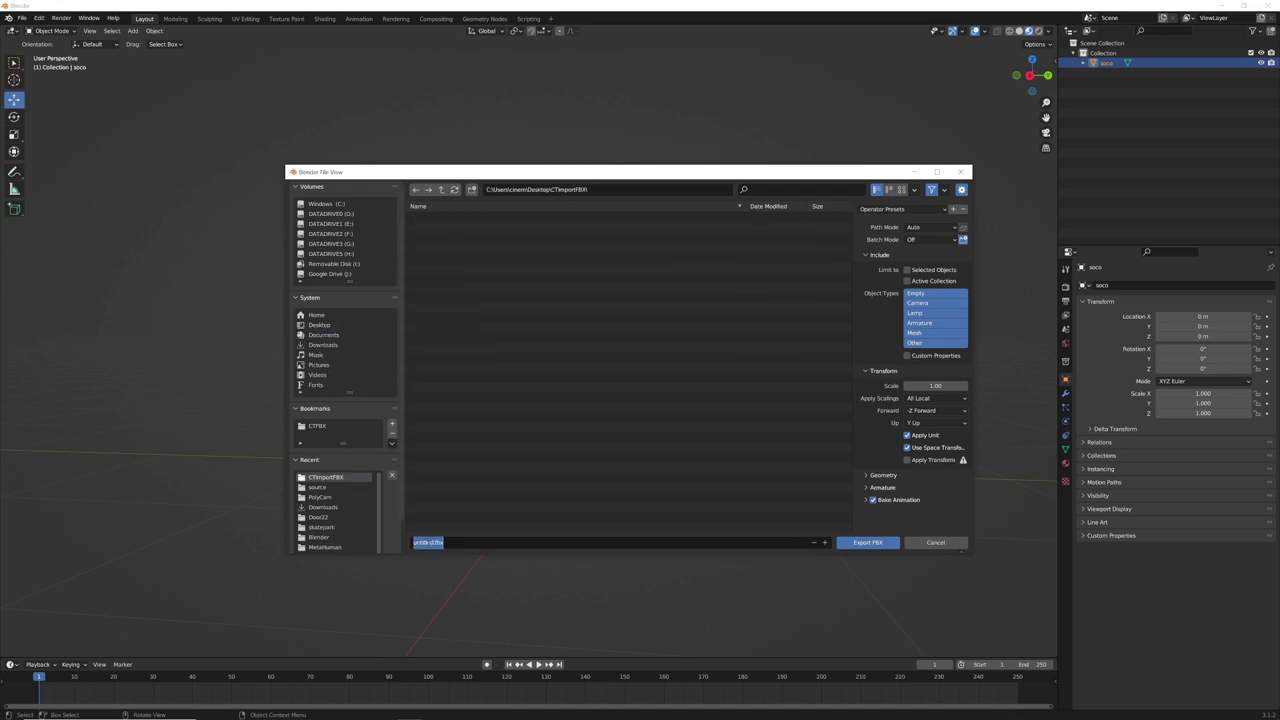
key("Home")
key("ctrl+shift+Right")
type("bike_01")
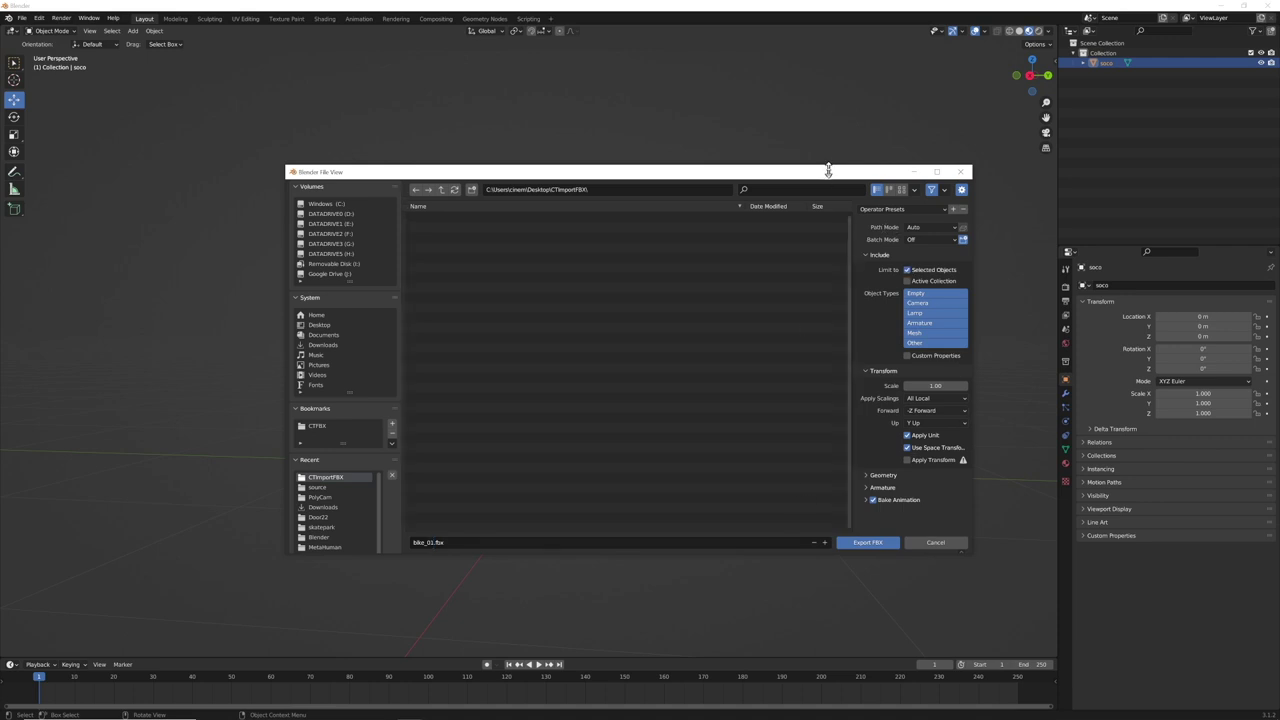
left_click_drag(831, 169, 644, 410)
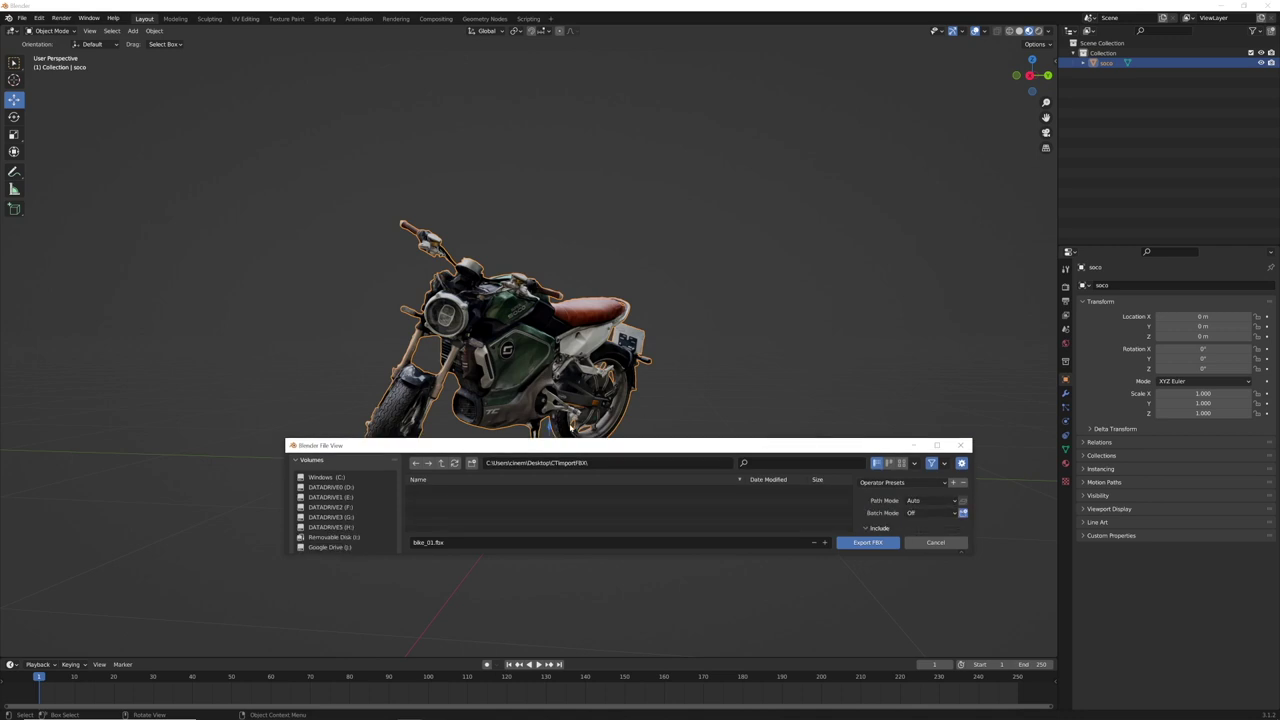
left_click_drag(570, 427, 605, 208)
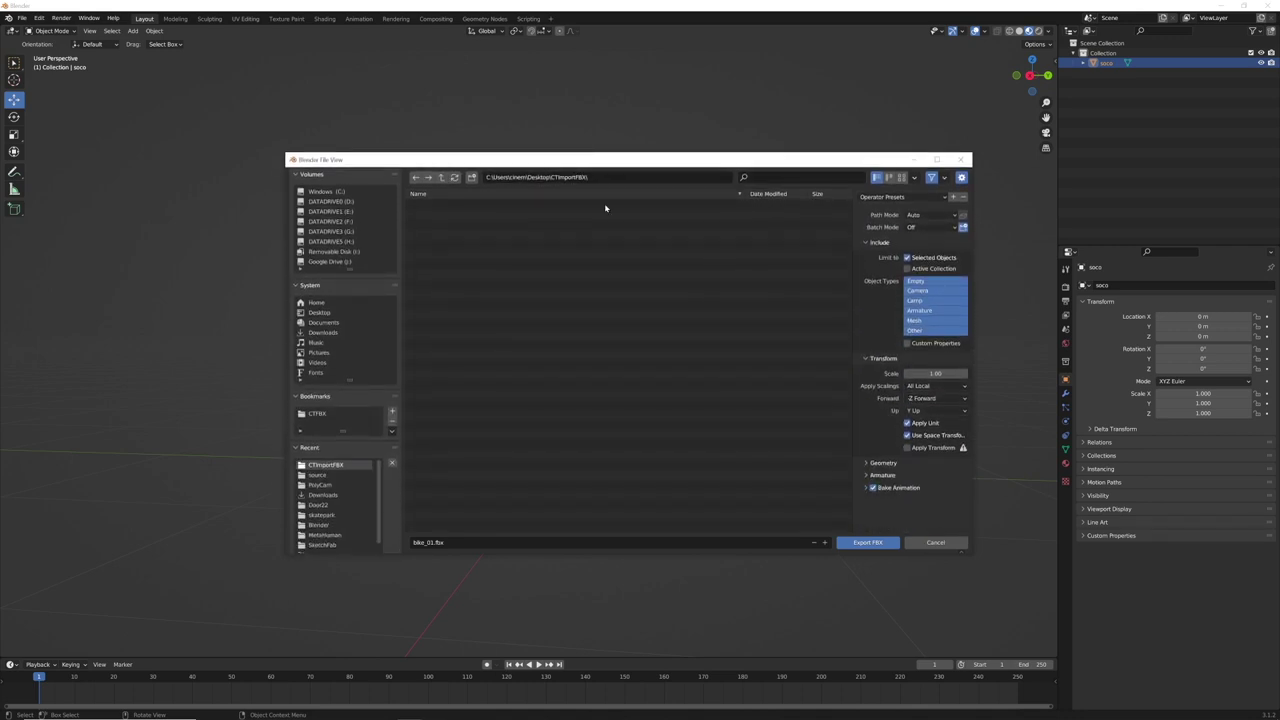
left_click(869, 546)
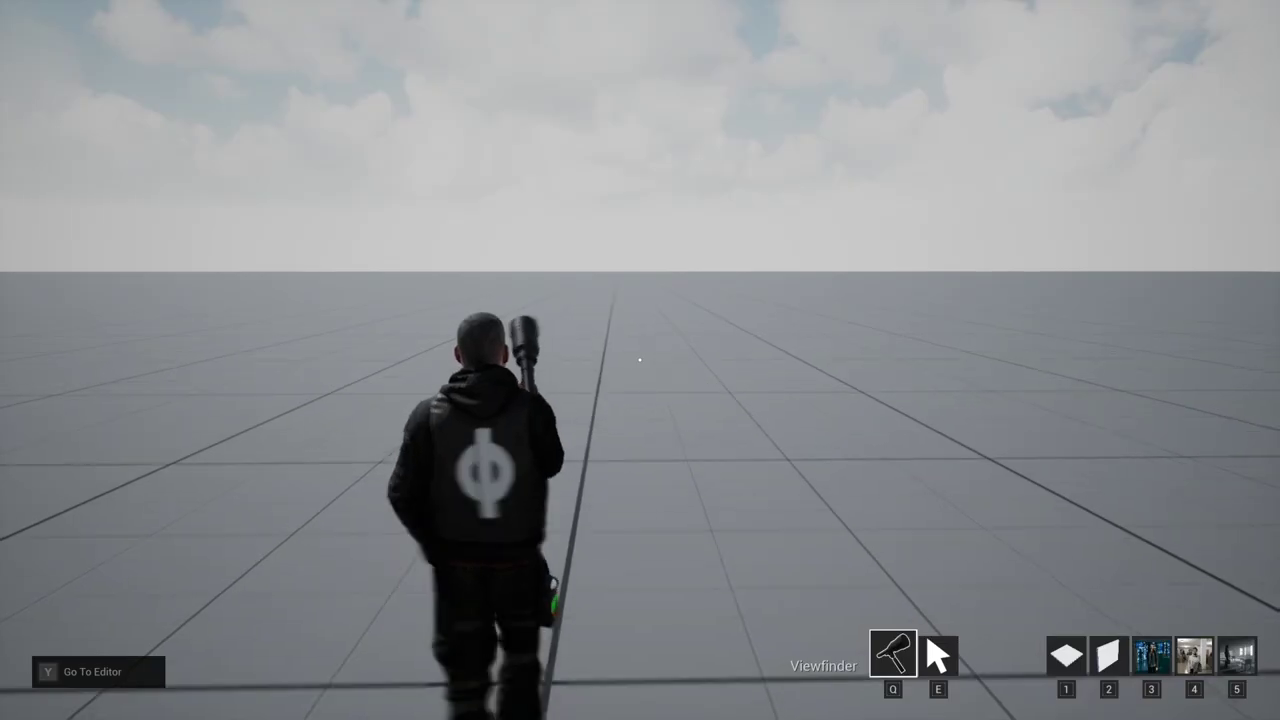
Step: Switch to editor mode and drop a Utility FBX Importer onto the grid floor
key("y")
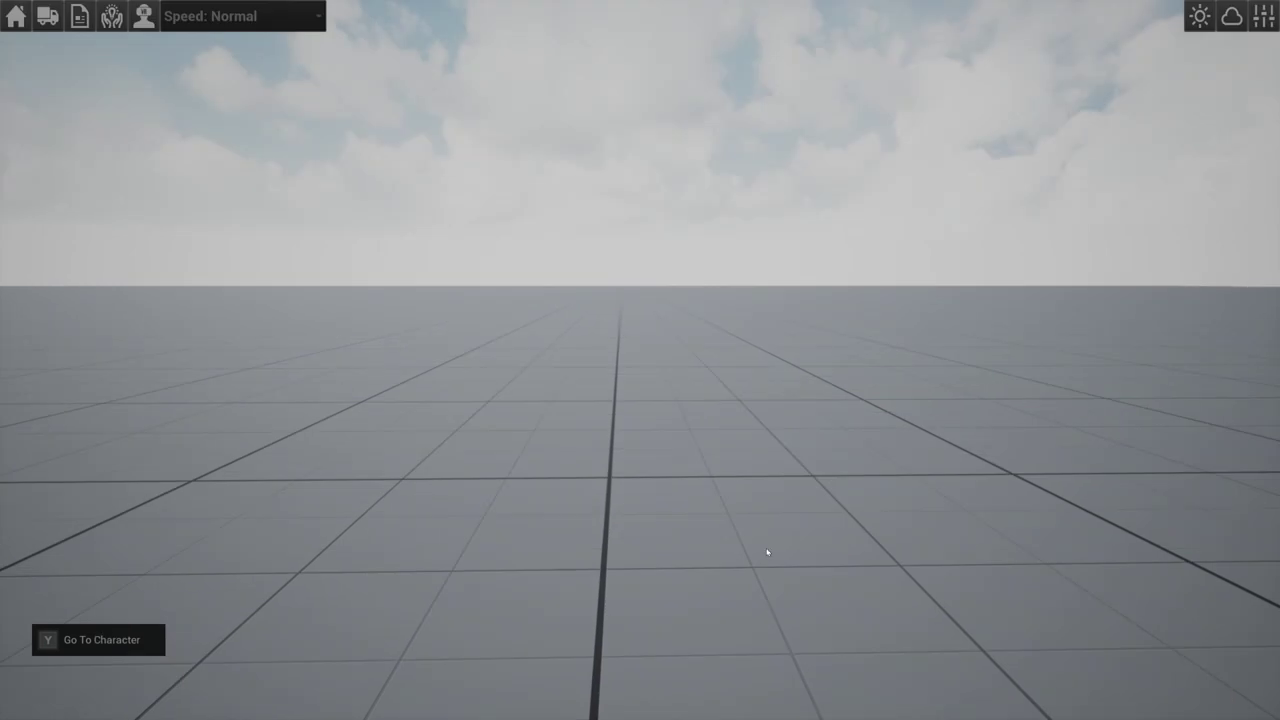
key("Tab")
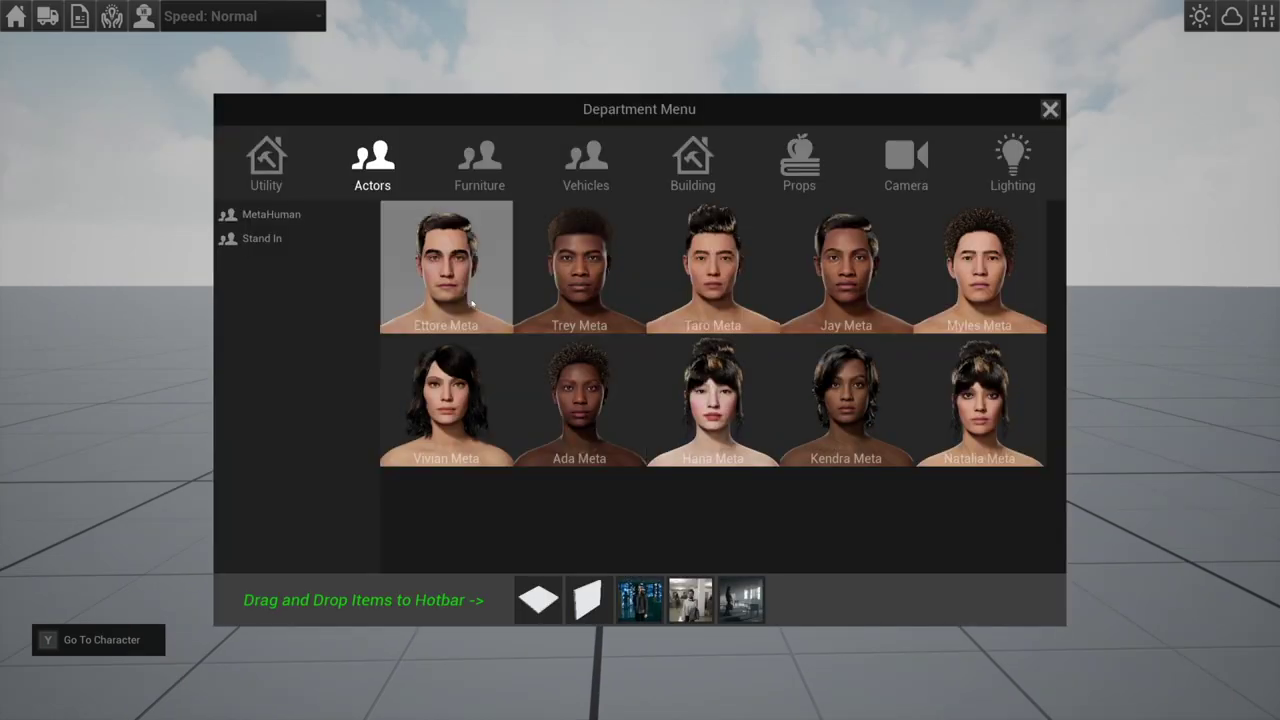
left_click(280, 172)
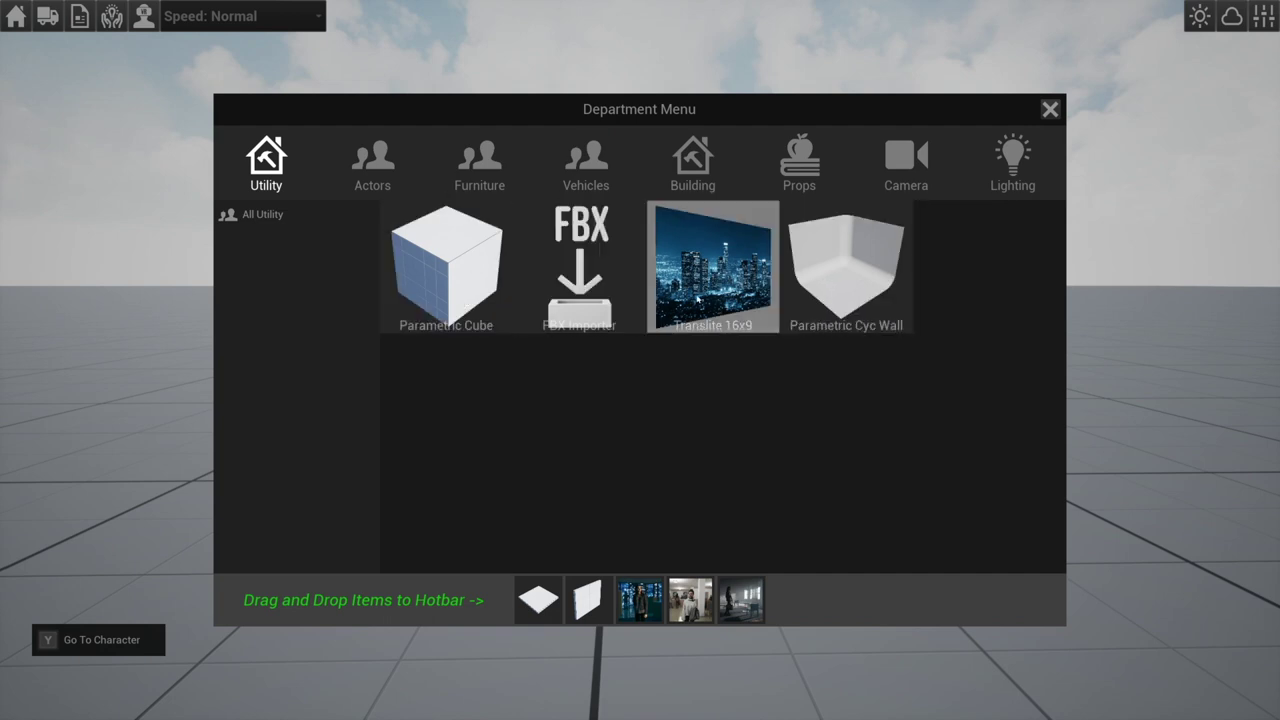
left_click(585, 287)
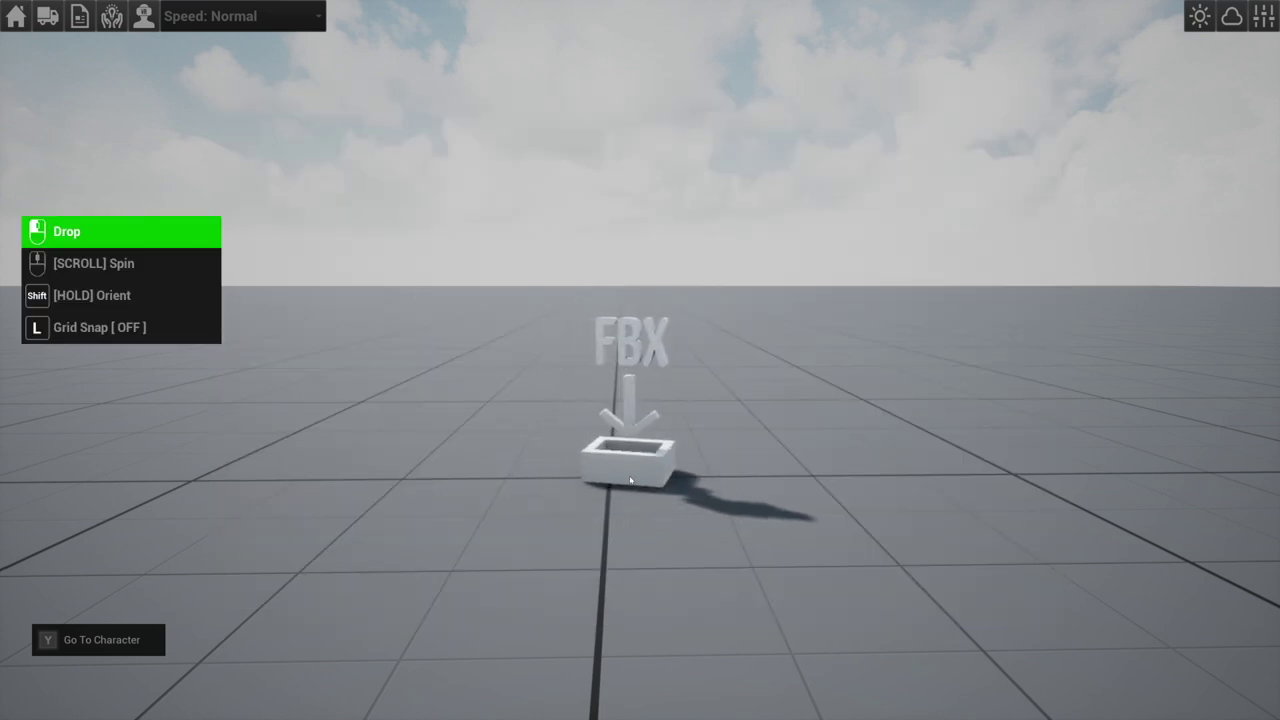
left_click(612, 484)
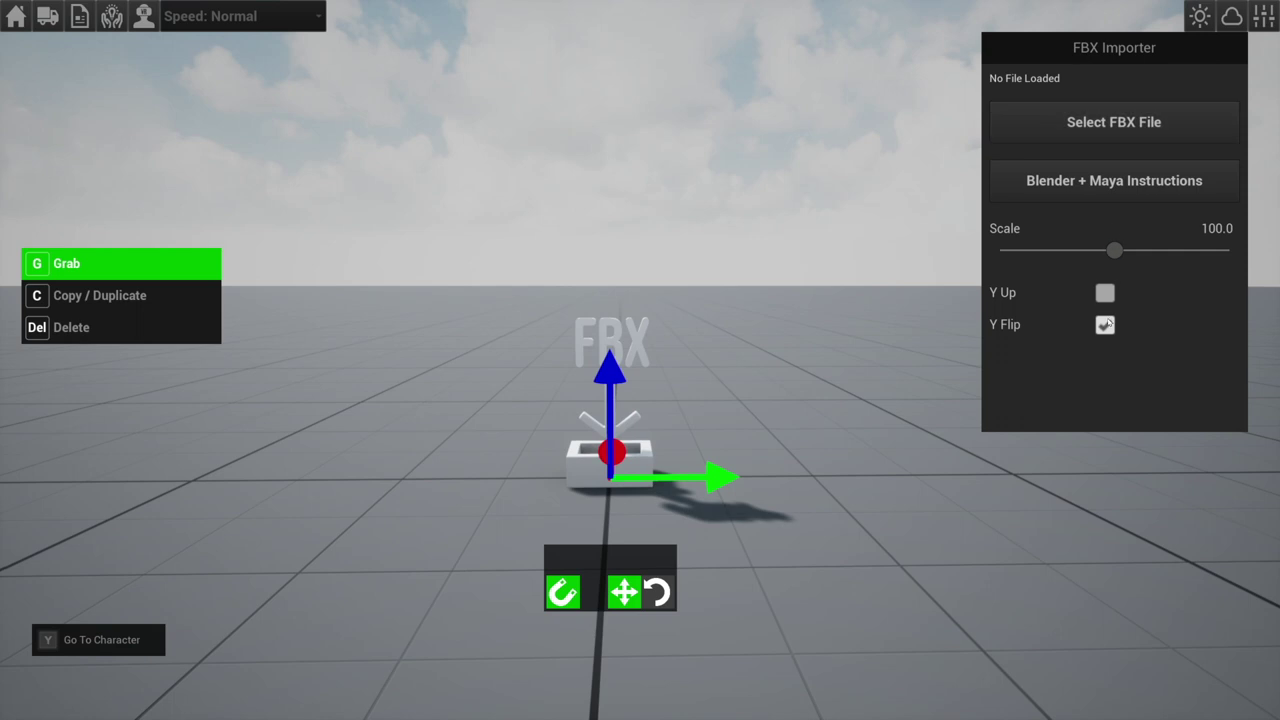
Step: Browse from C:/ through Users and the home folder to Desktop\CTImportFBX and choose bike_01.fbx
left_click(1120, 124)
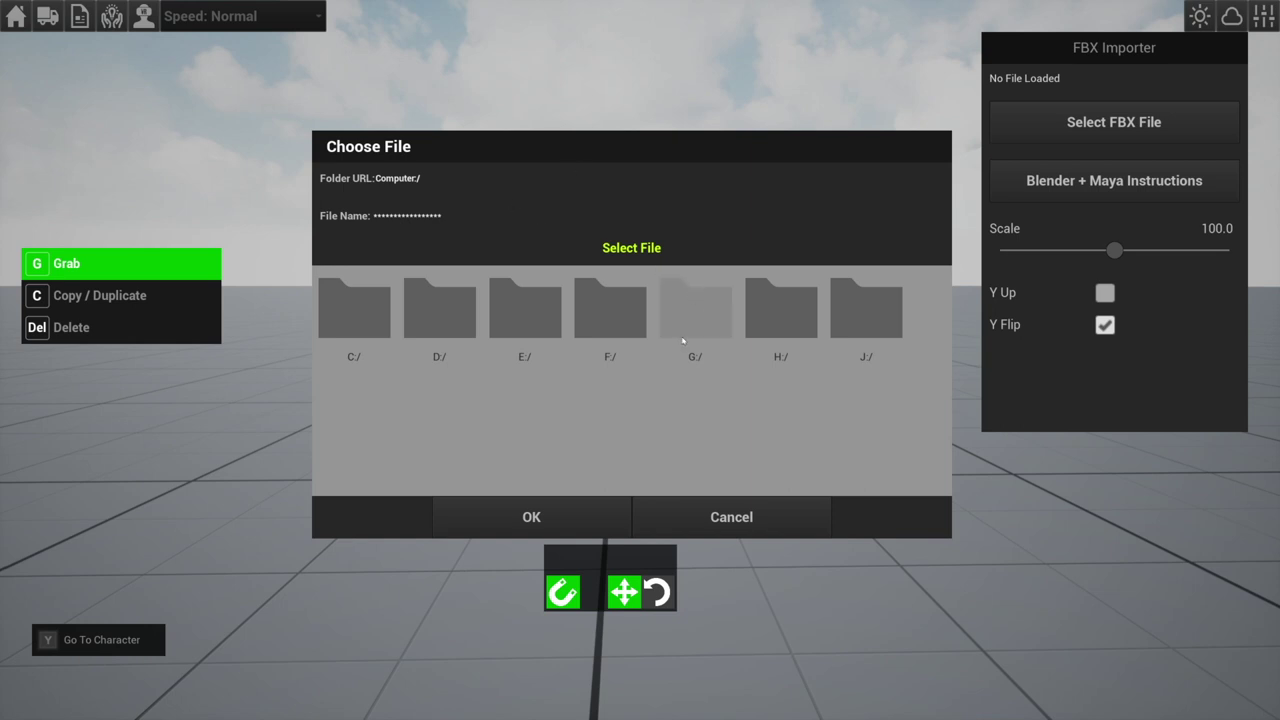
double_click(352, 309)
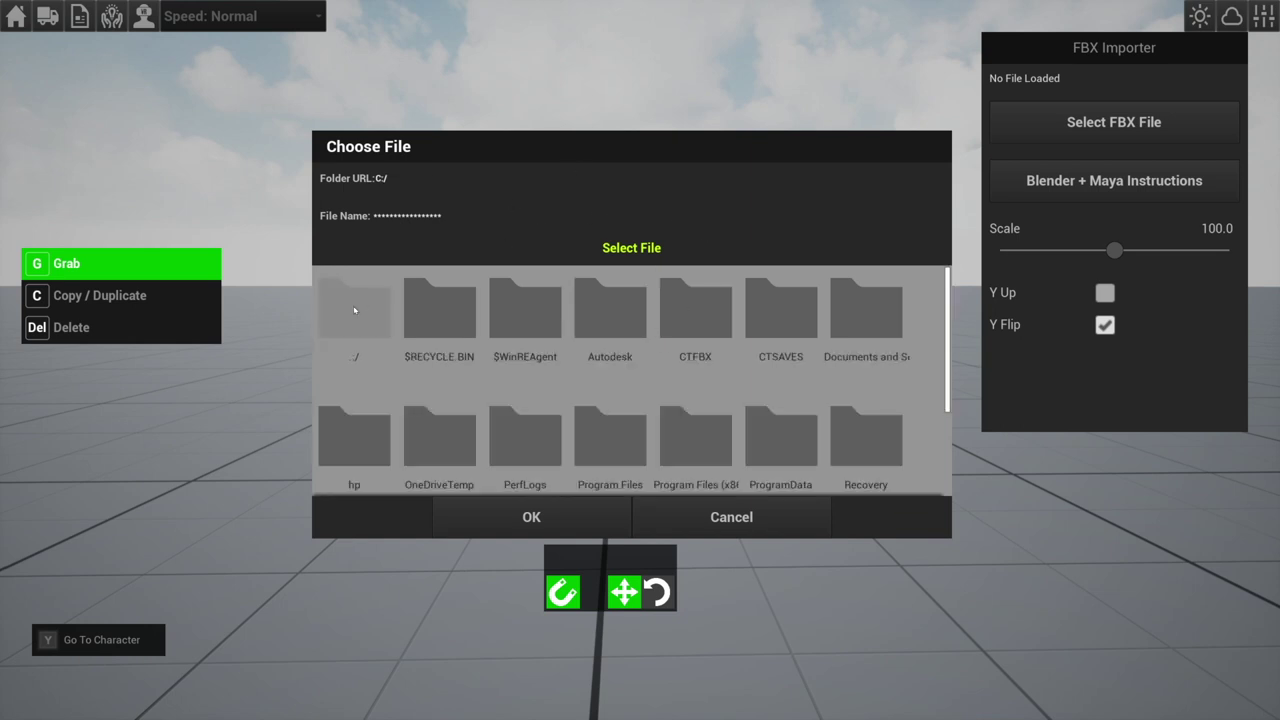
scroll(723, 365, "down", 3)
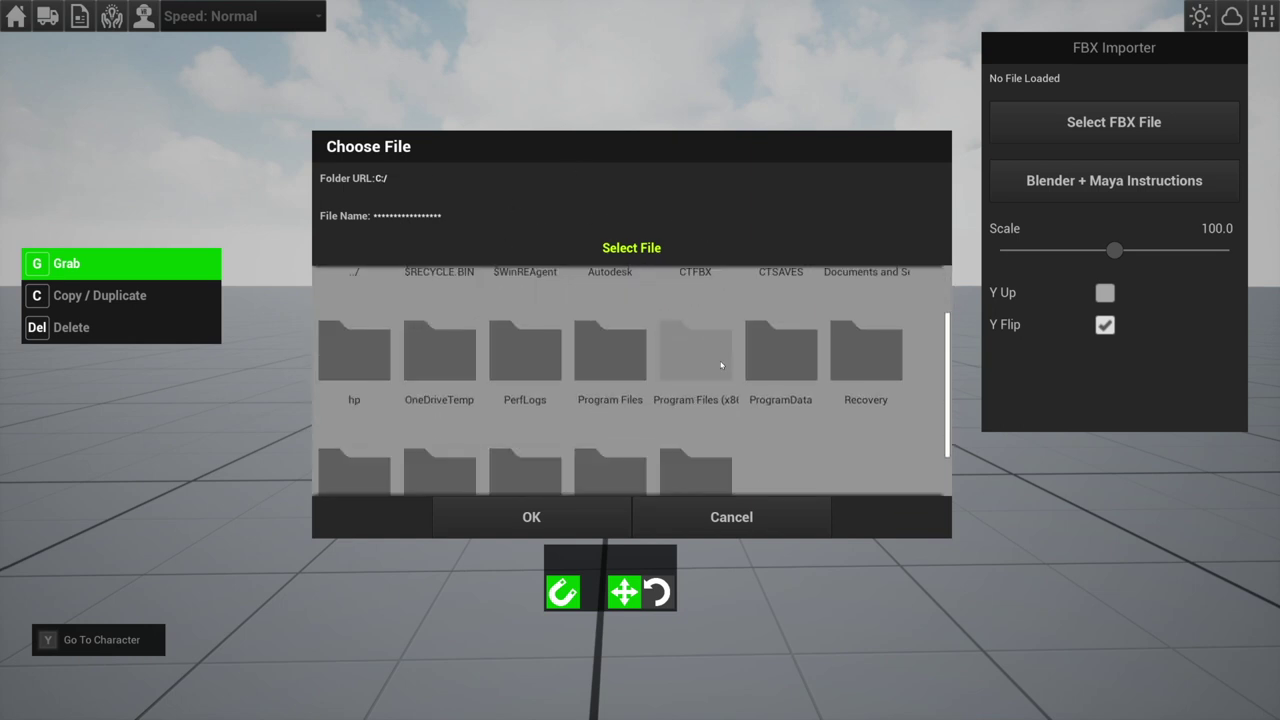
double_click(530, 420)
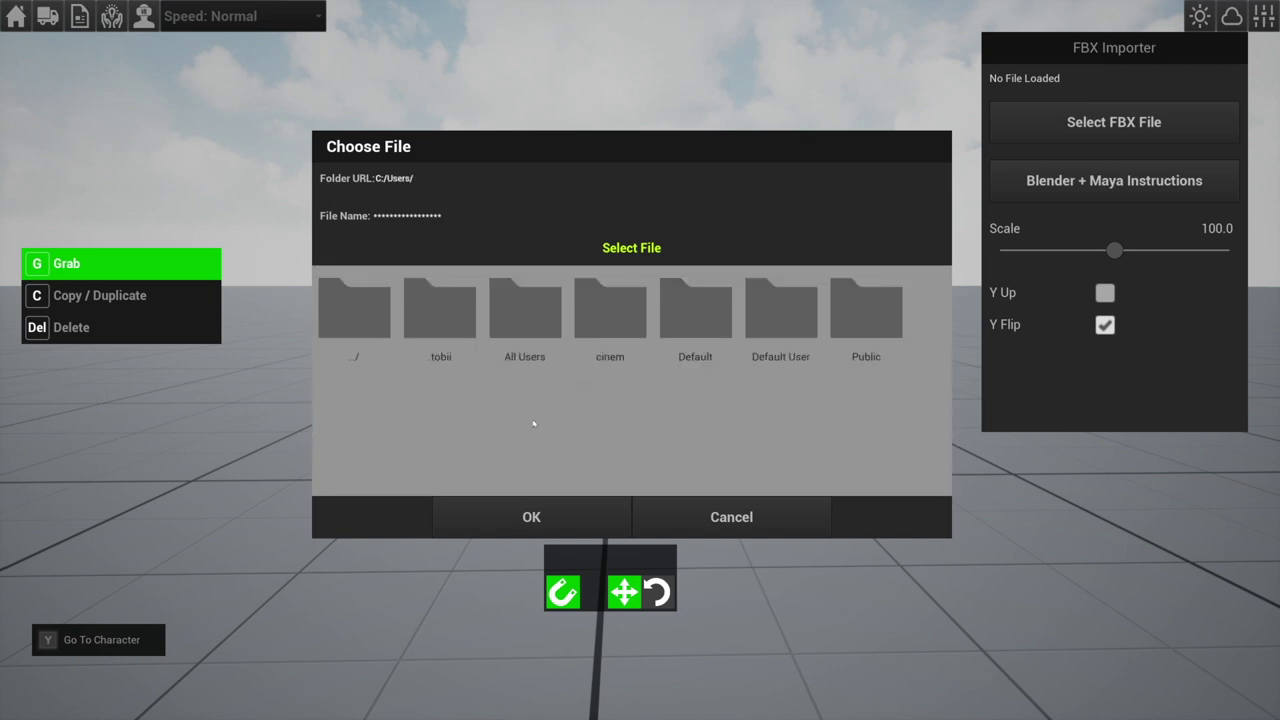
double_click(610, 308)
scroll(535, 404, "up", 2)
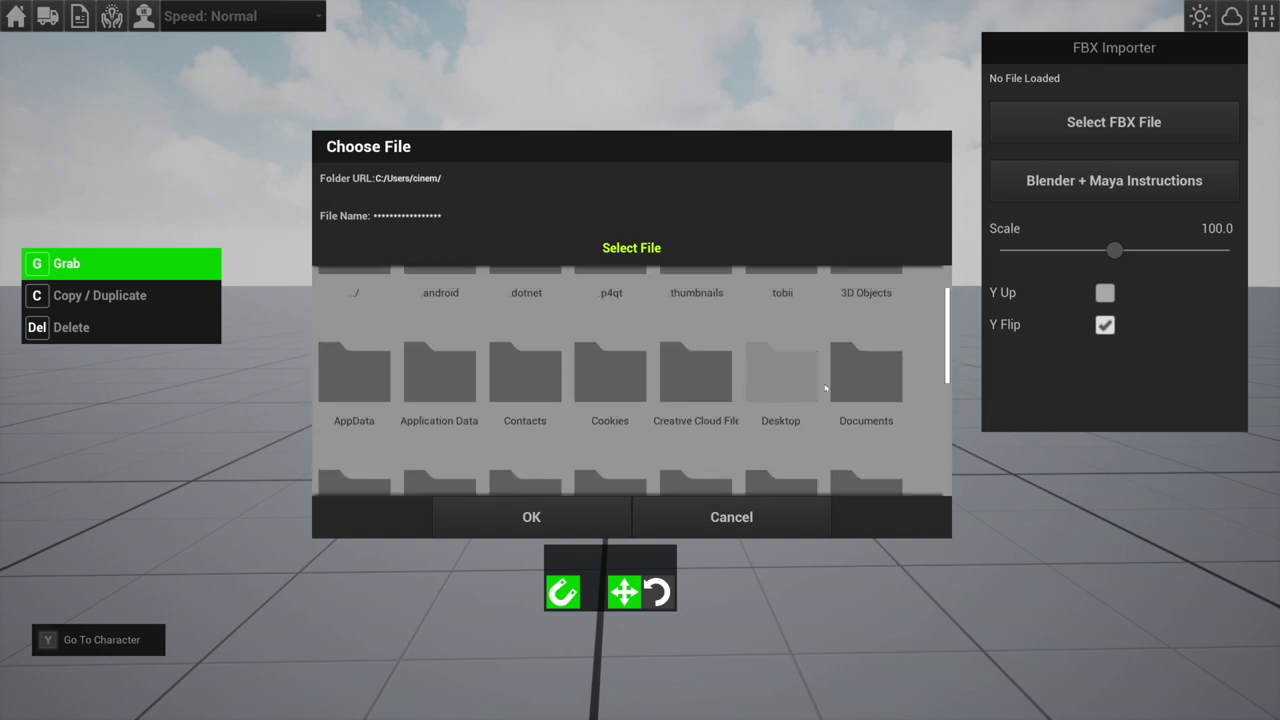
double_click(778, 425)
scroll(643, 332, "up", 1)
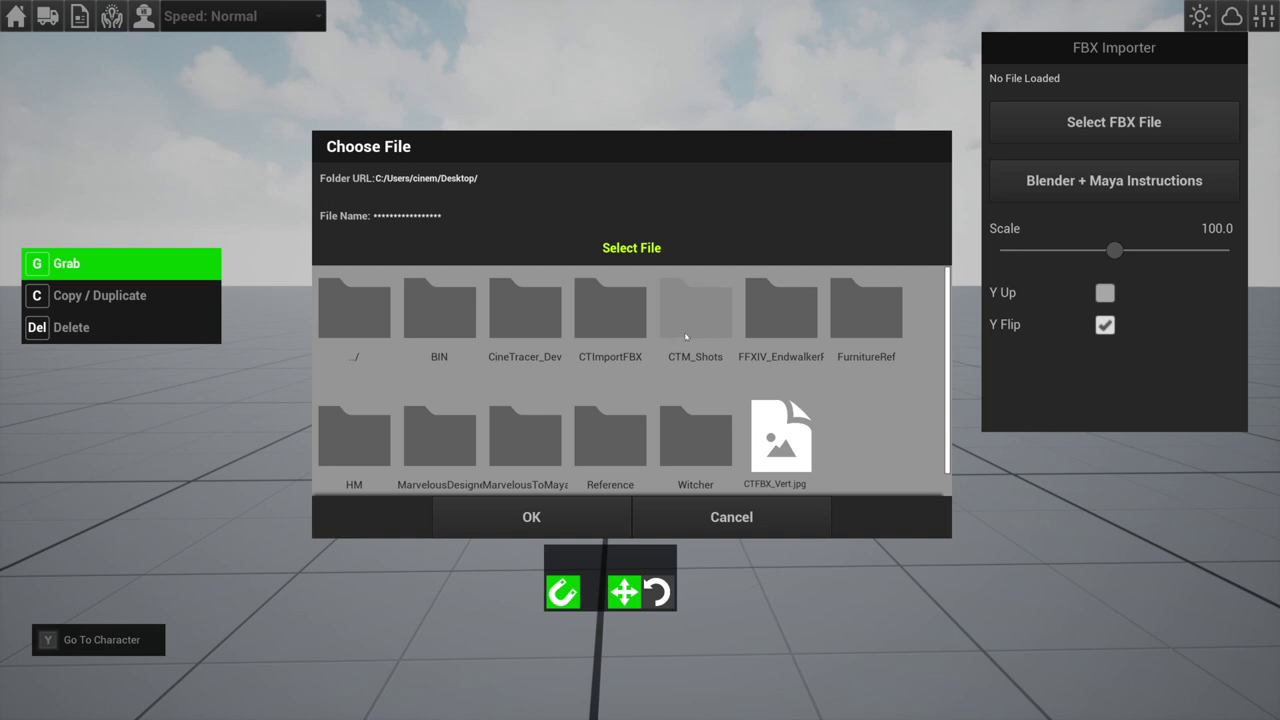
scroll(630, 380, "down", 1)
scroll(630, 380, "up", 1)
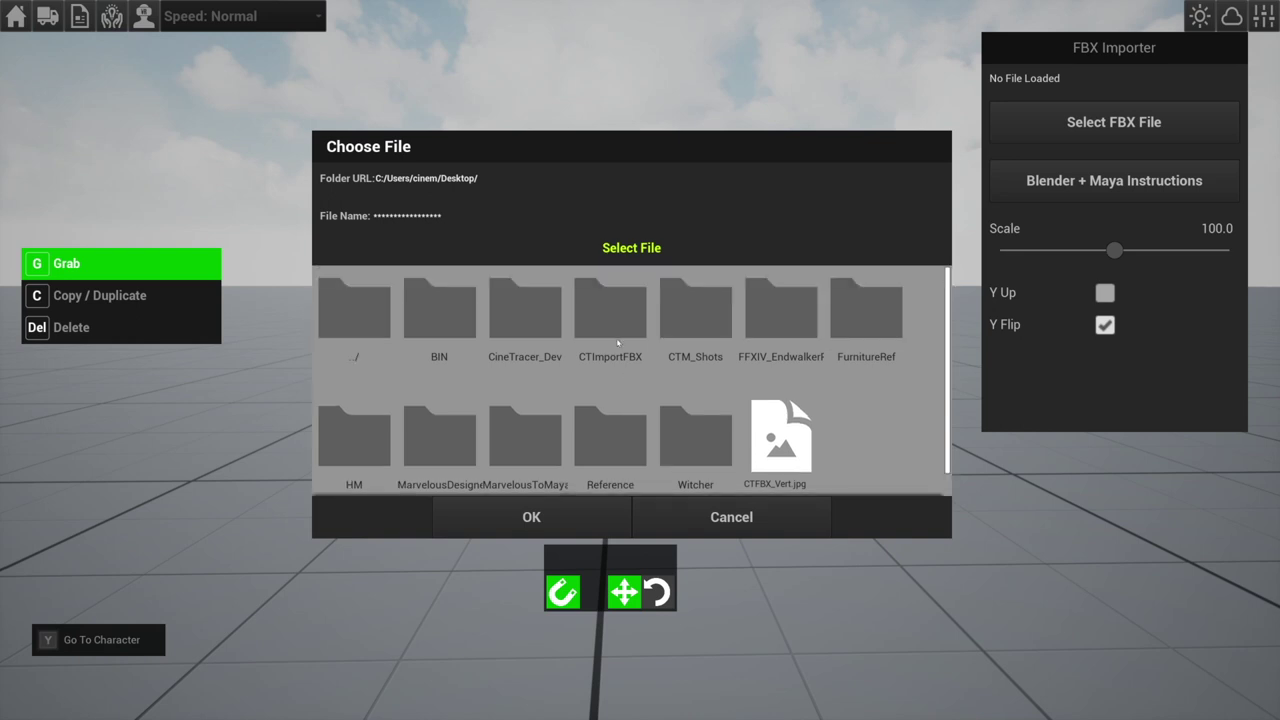
double_click(600, 335)
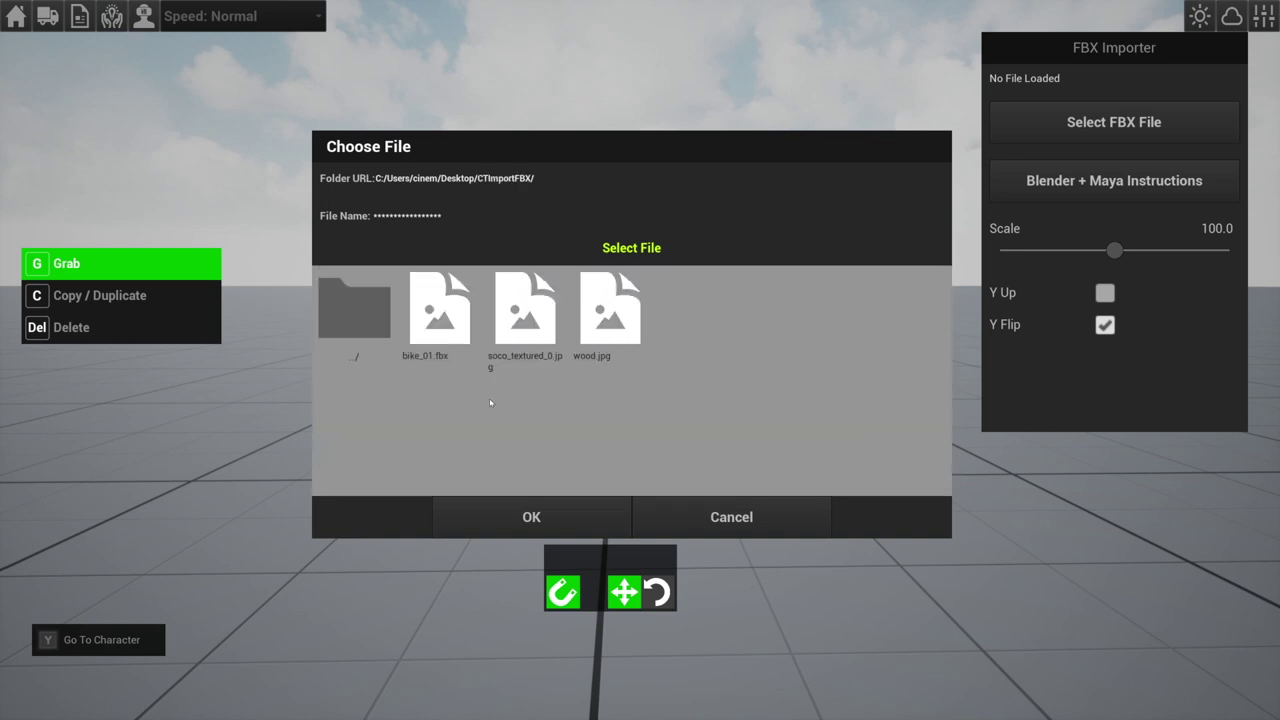
left_click(444, 326)
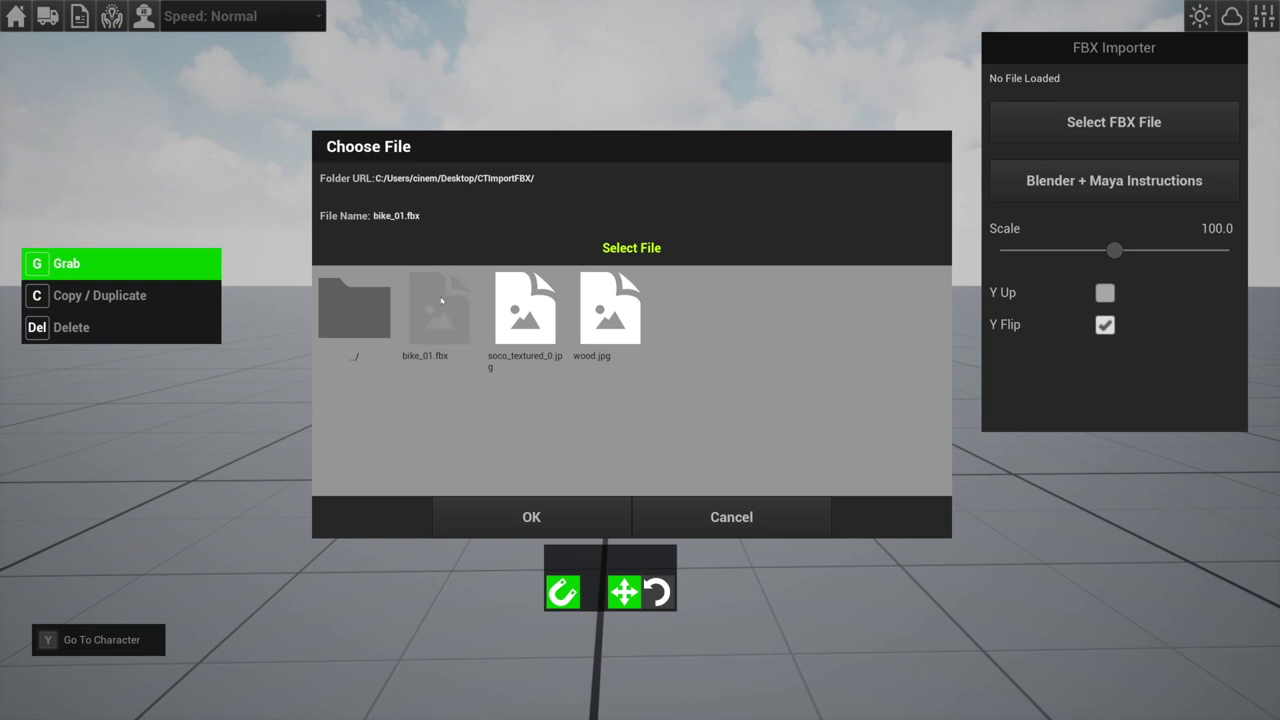
Step: Load bike_01.fbx and set the motorcycle down on the floor, turned sideways
left_click(569, 521)
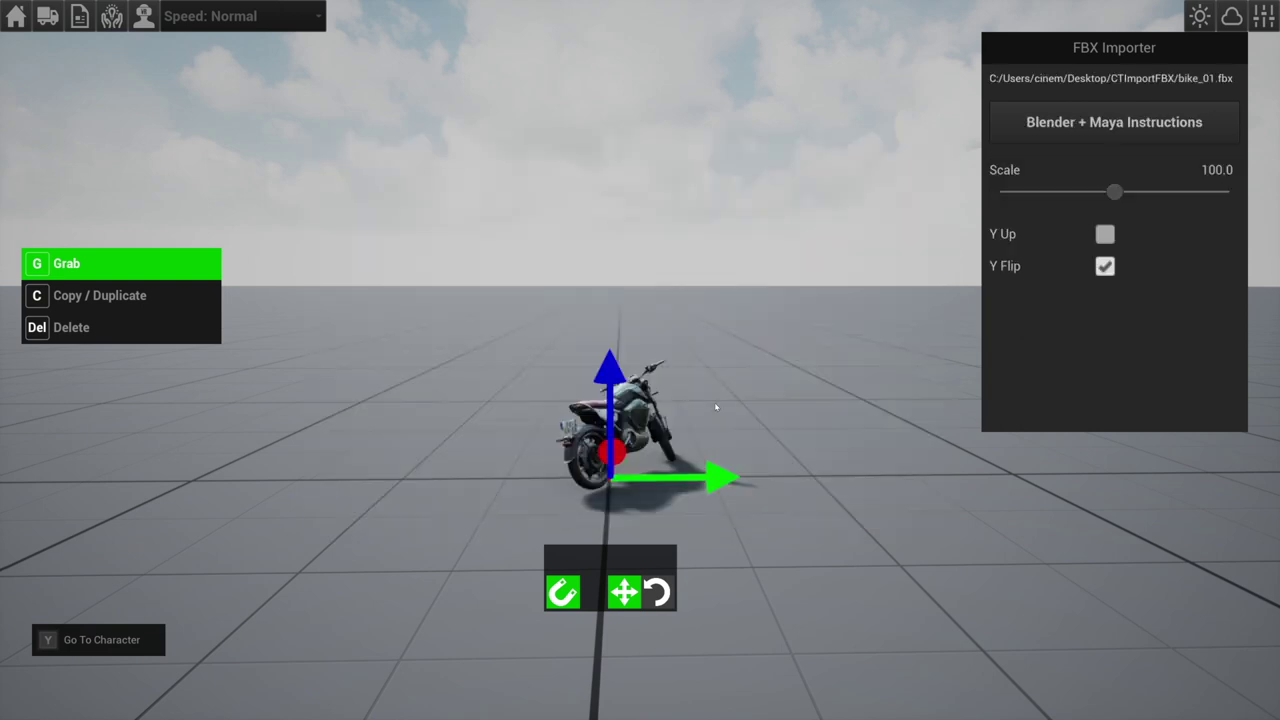
key("g")
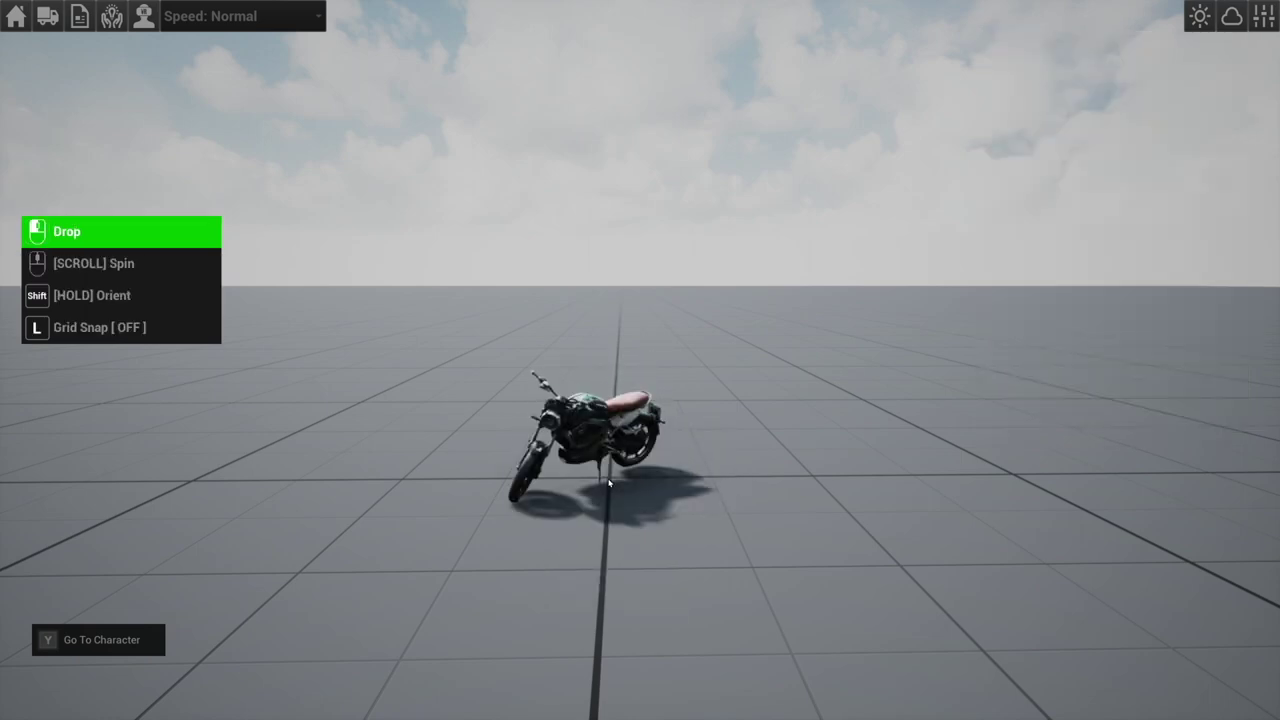
left_click(665, 500)
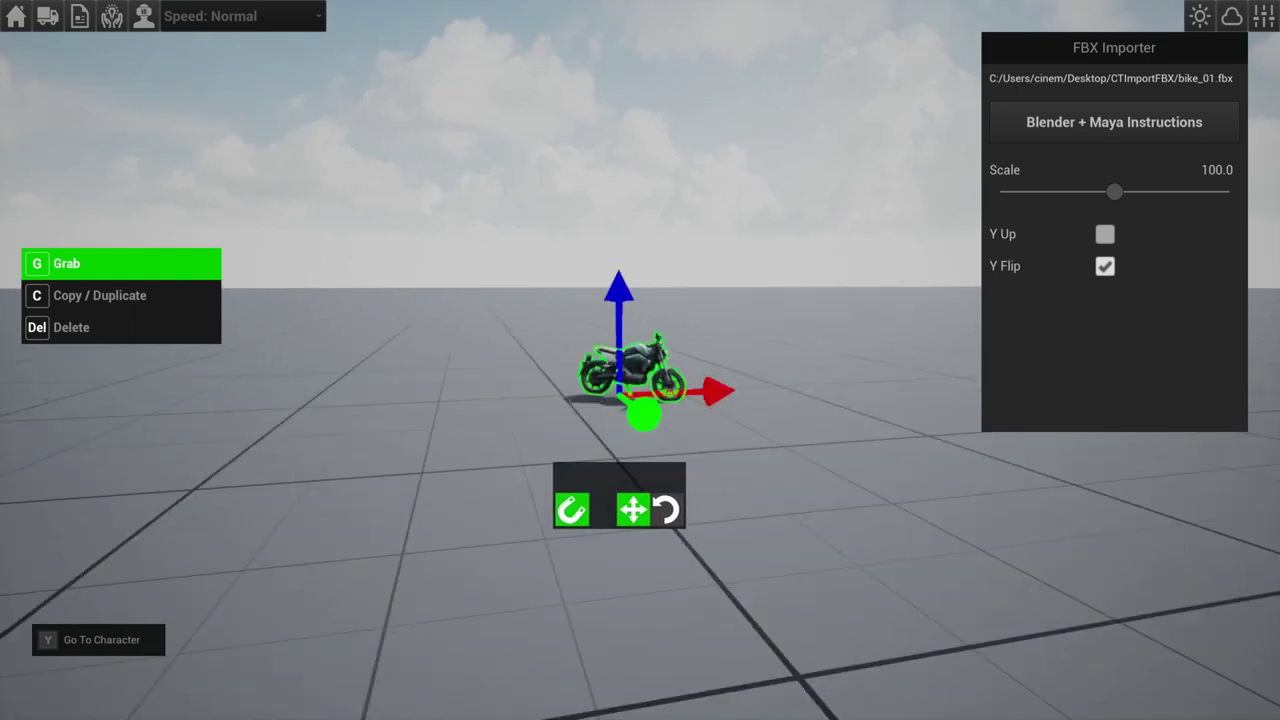
key("g")
scroll(530, 492, "down", 10)
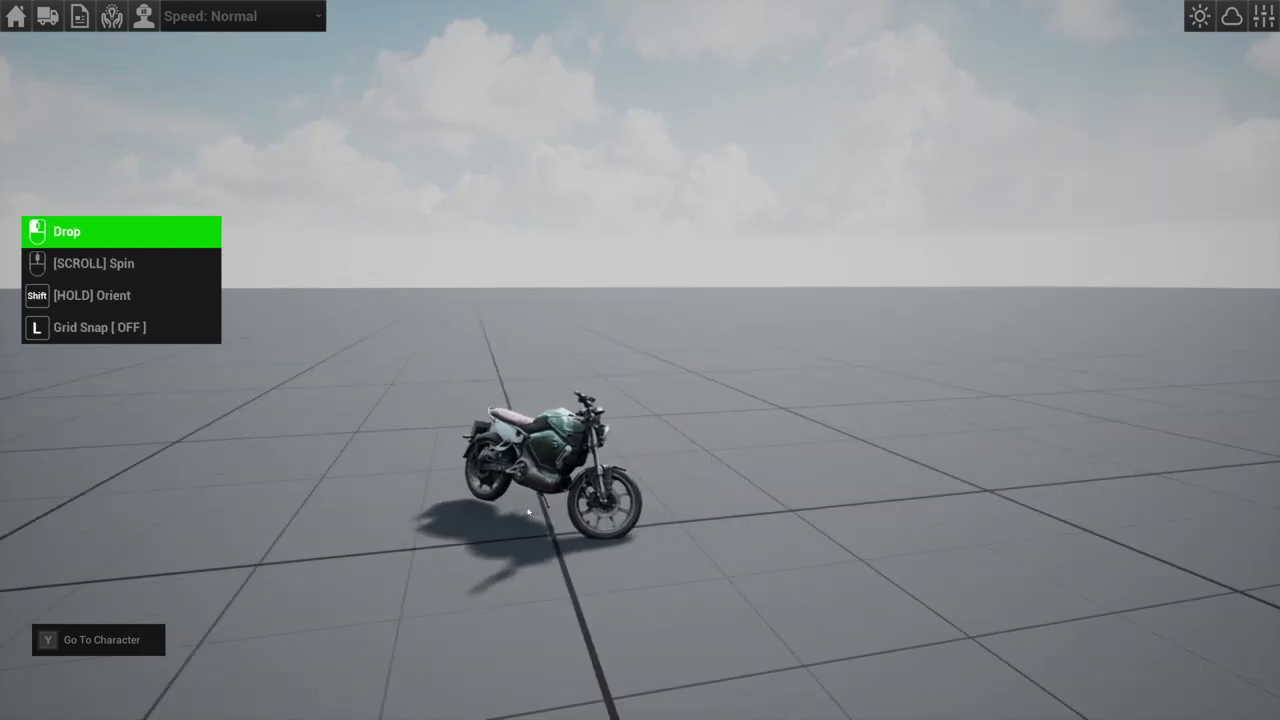
left_click(545, 500)
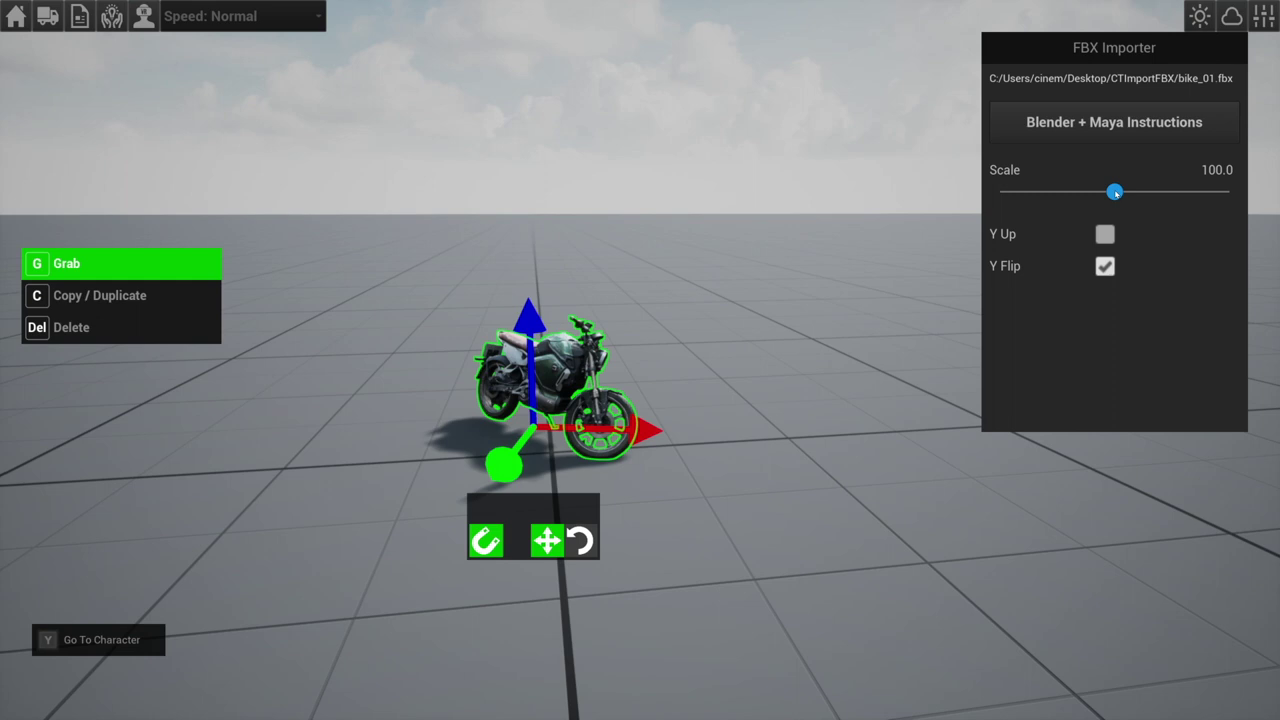
Step: Set the motorcycle's scale to 100, keep Y Flip on and Y Up off, then deselect
left_click_drag(1115, 192, 1229, 192)
left_click(1187, 168)
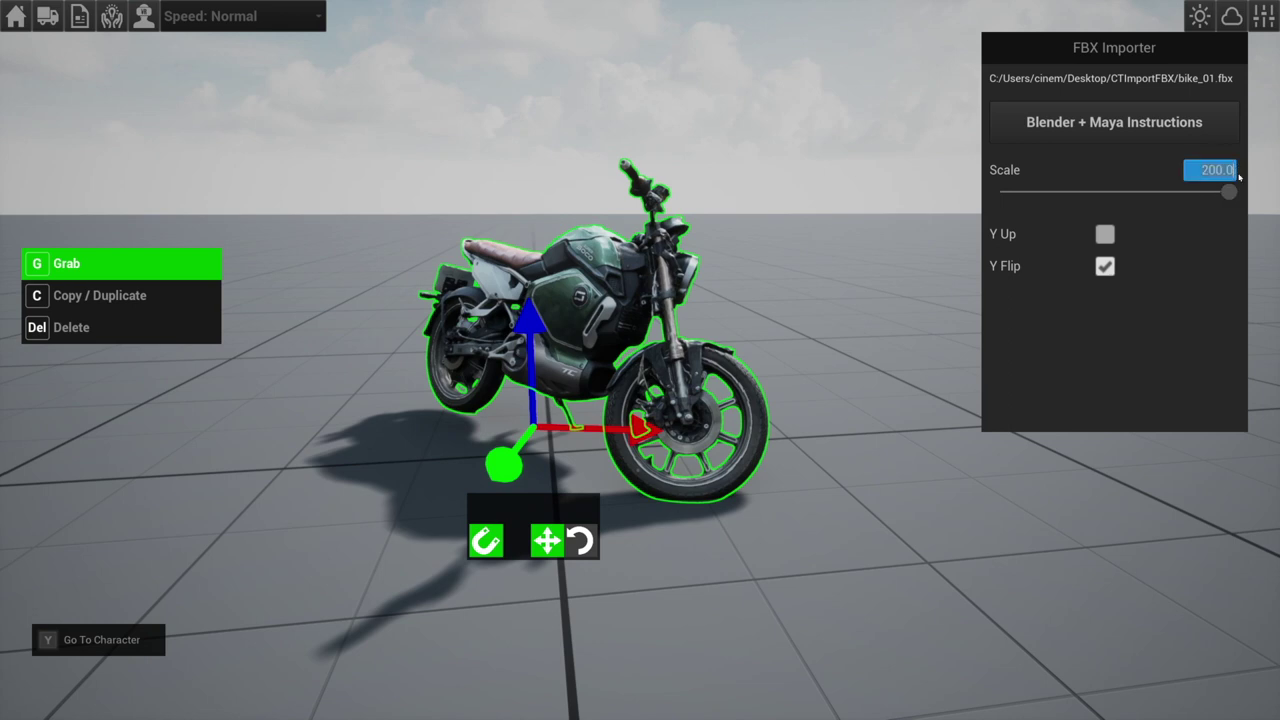
type("100")
key("Return")
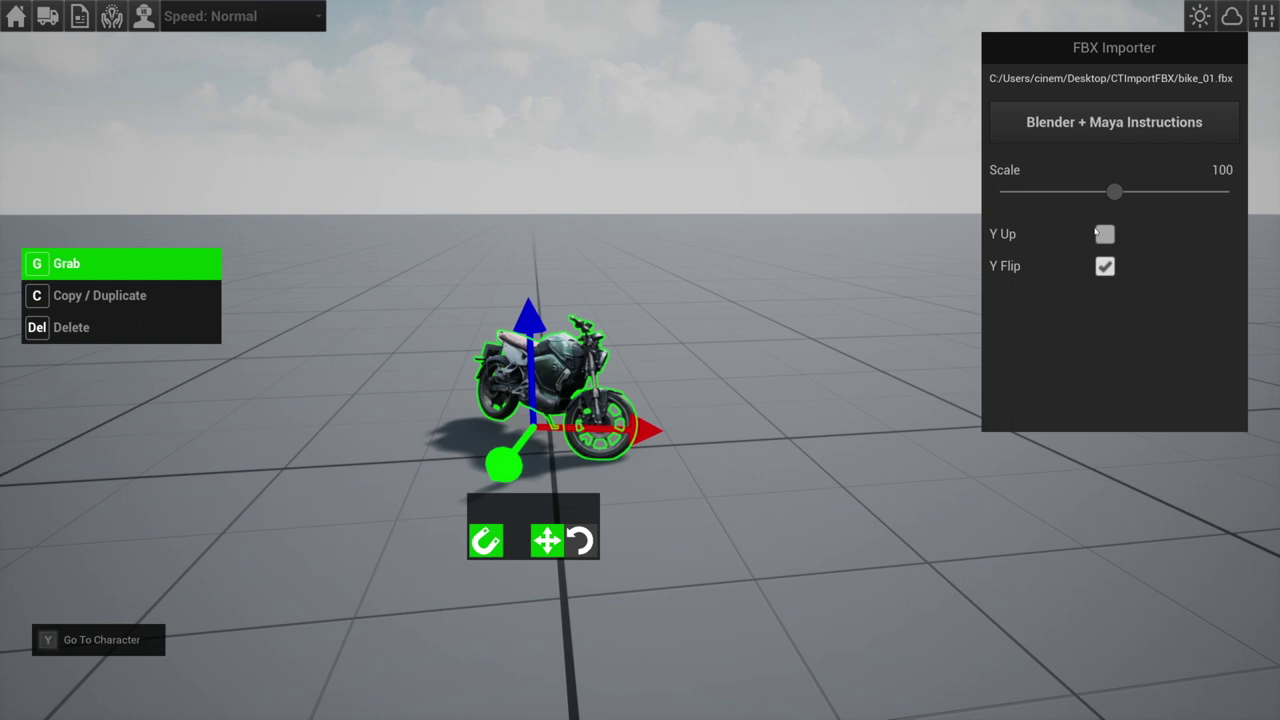
left_click(1104, 266)
left_click(1104, 266)
left_click(1105, 234)
left_click(1105, 235)
key("Escape")
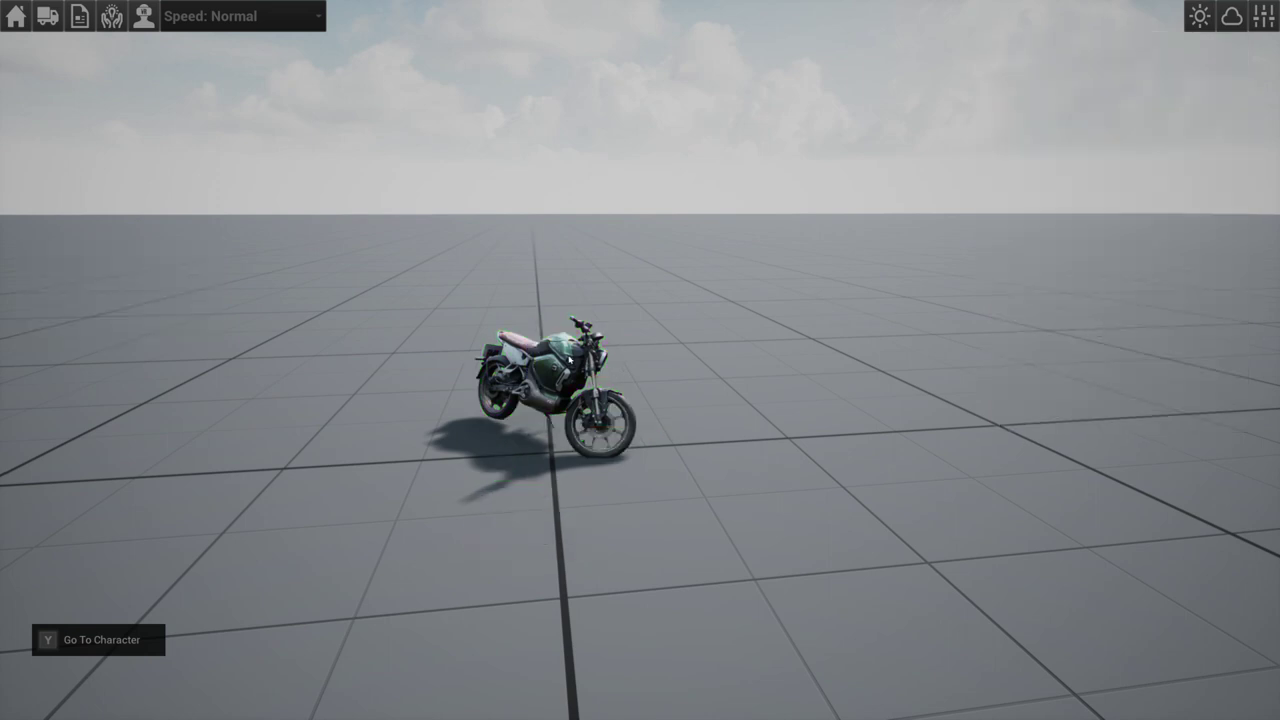
Step: With the motorcycle selected, open the Blender + Maya instructions, glance at Maya, then return to the Blender tab
left_click(570, 345)
left_click(1114, 122)
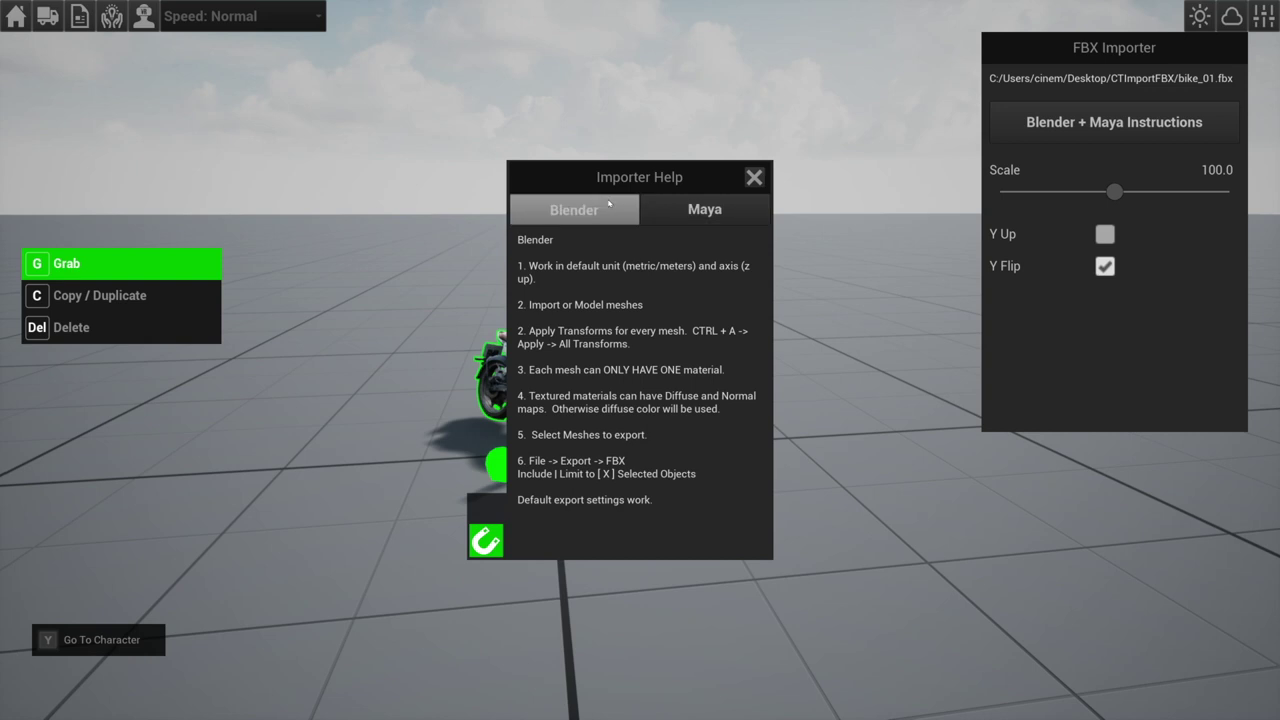
left_click(688, 209)
left_click(576, 218)
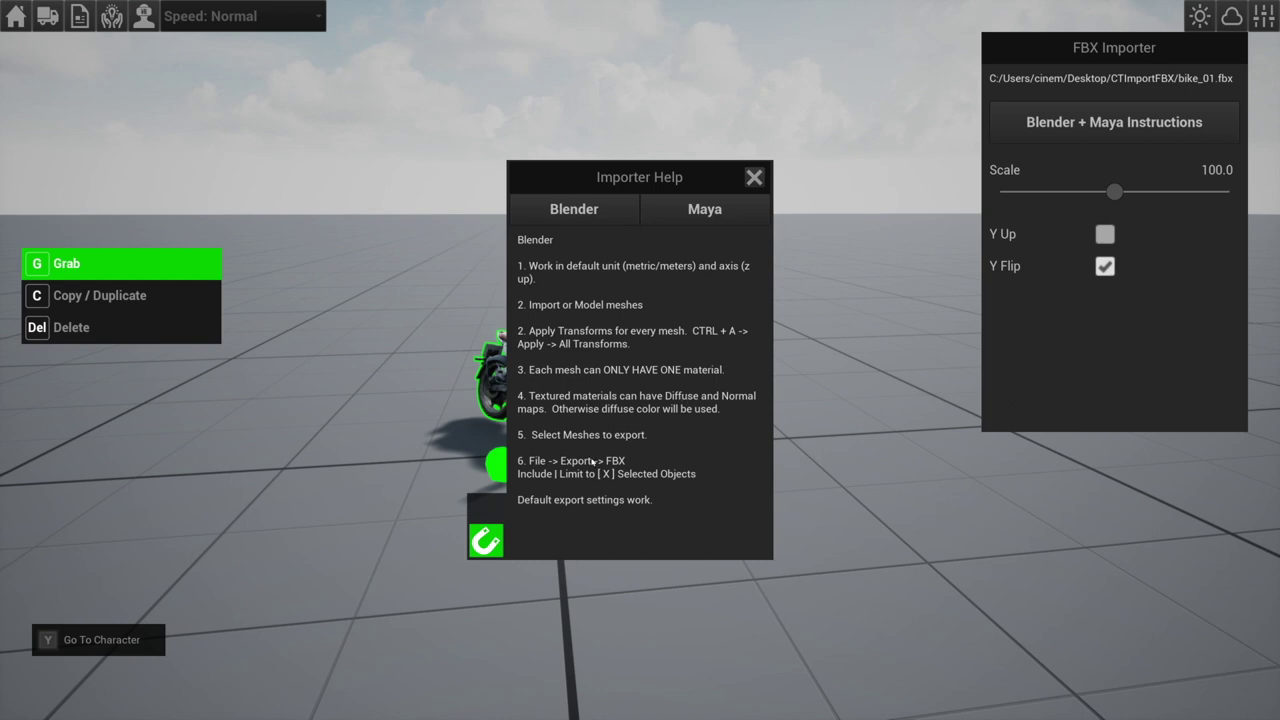
Step: Close Importer Help, take control of the character with Y, and walk it beside the motorcycle for a side view
left_click(754, 177)
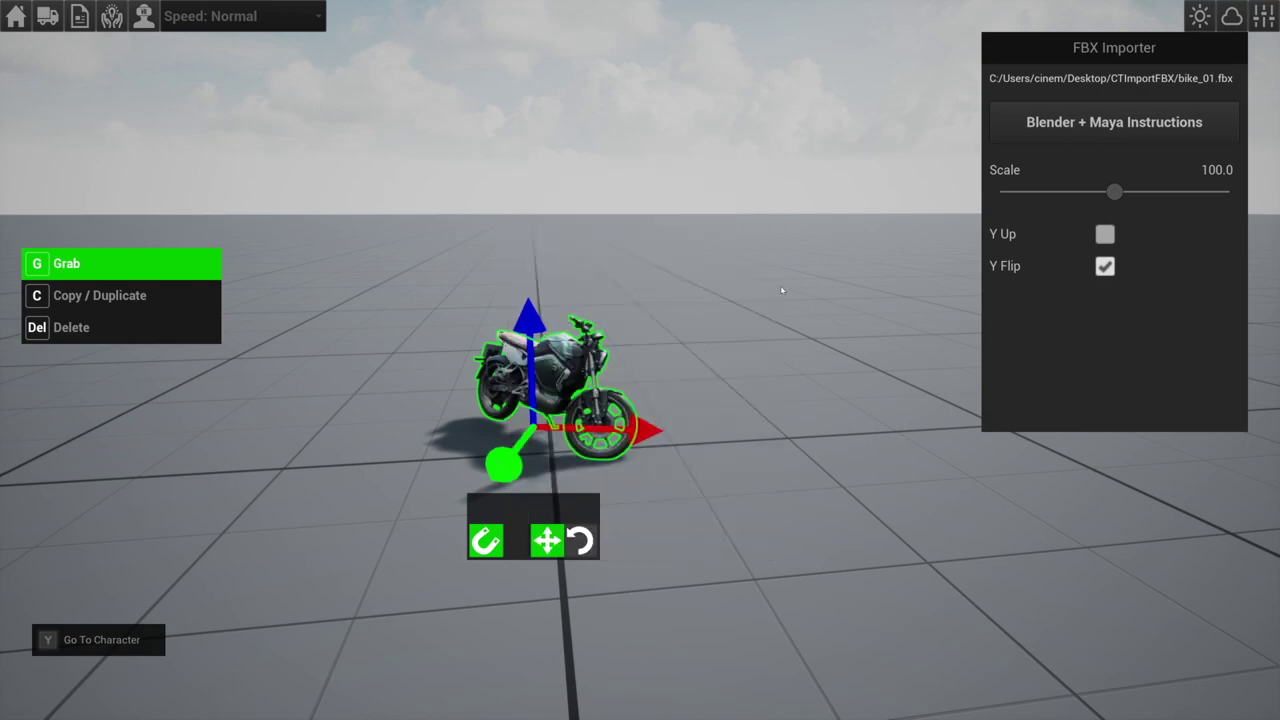
key("y")
key("a")
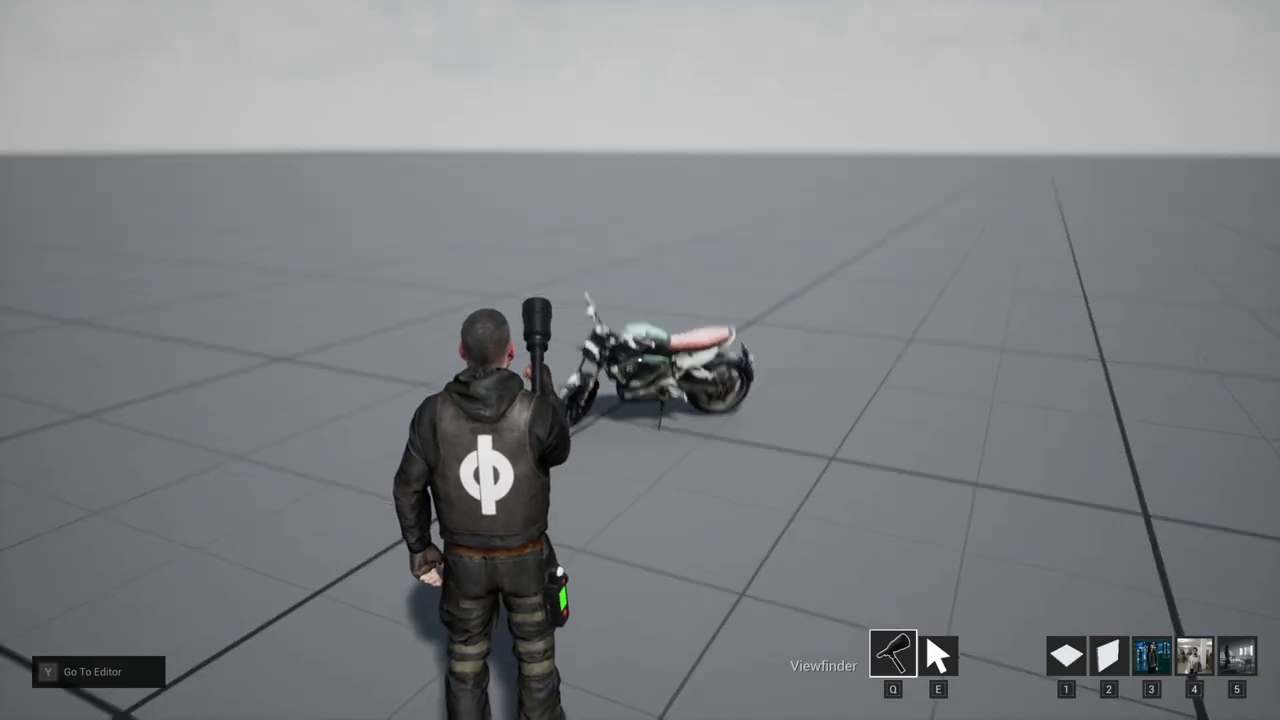
key("w")
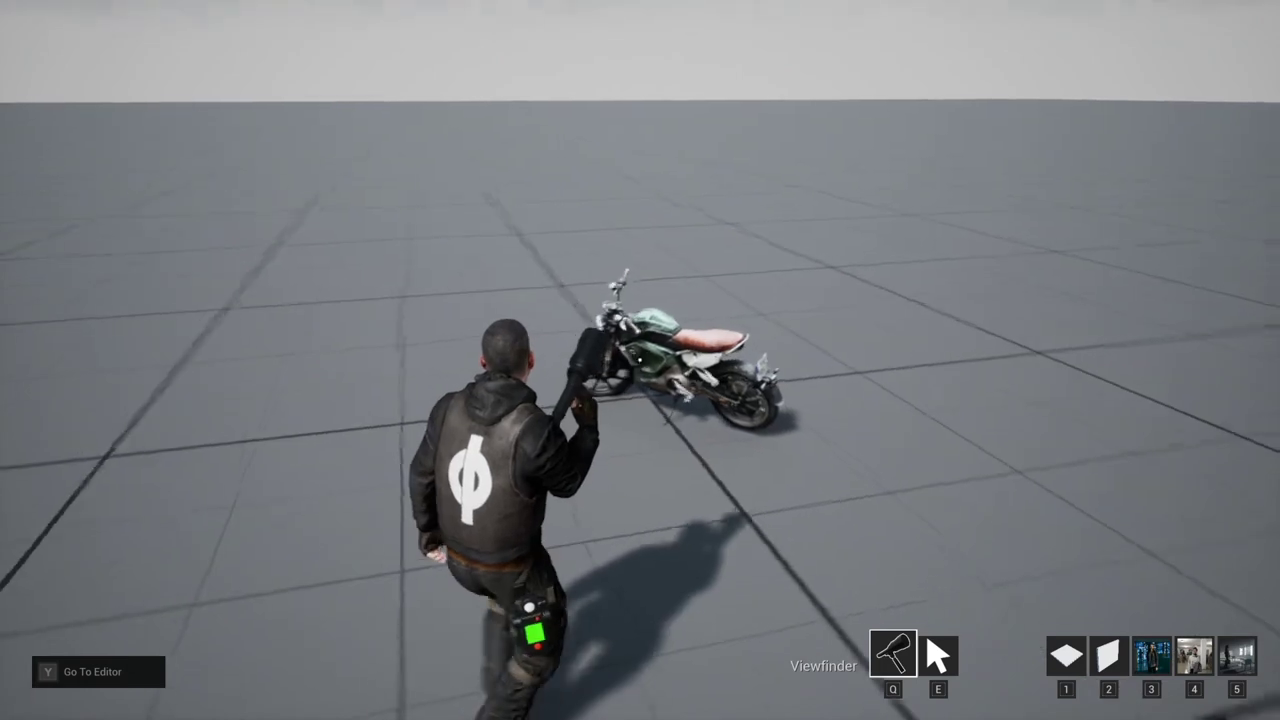
key("w")
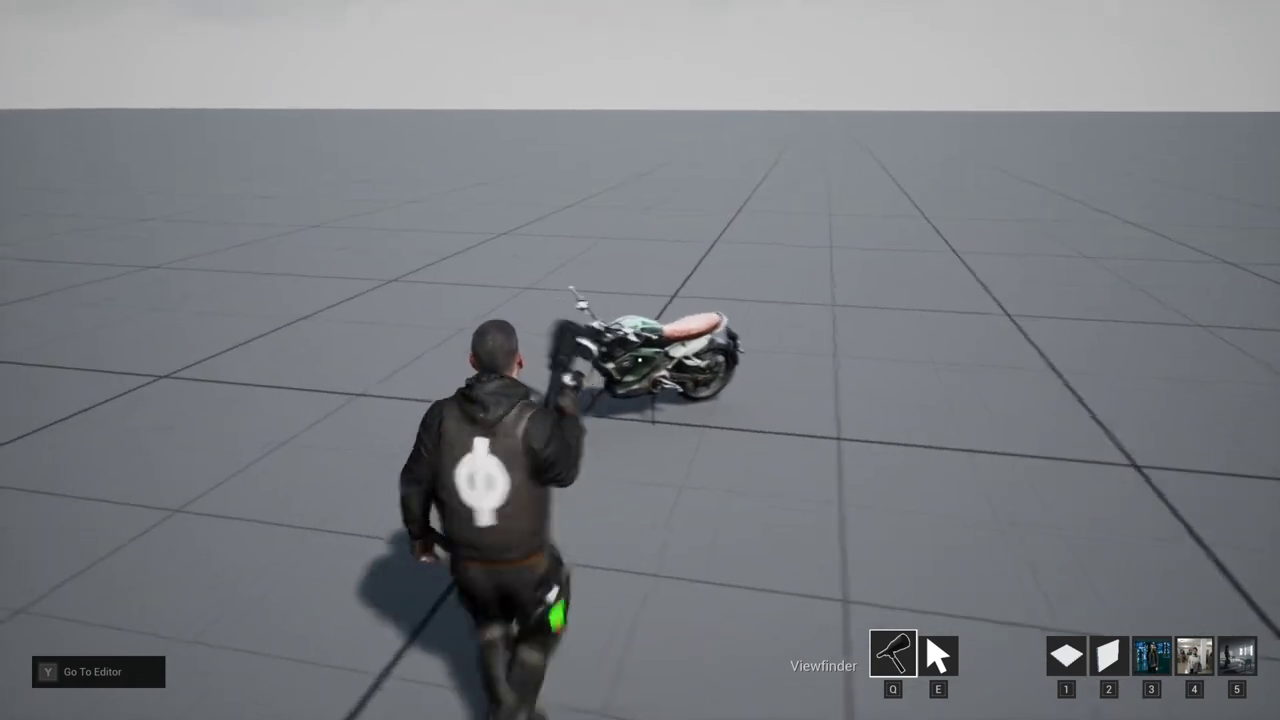
key("d")
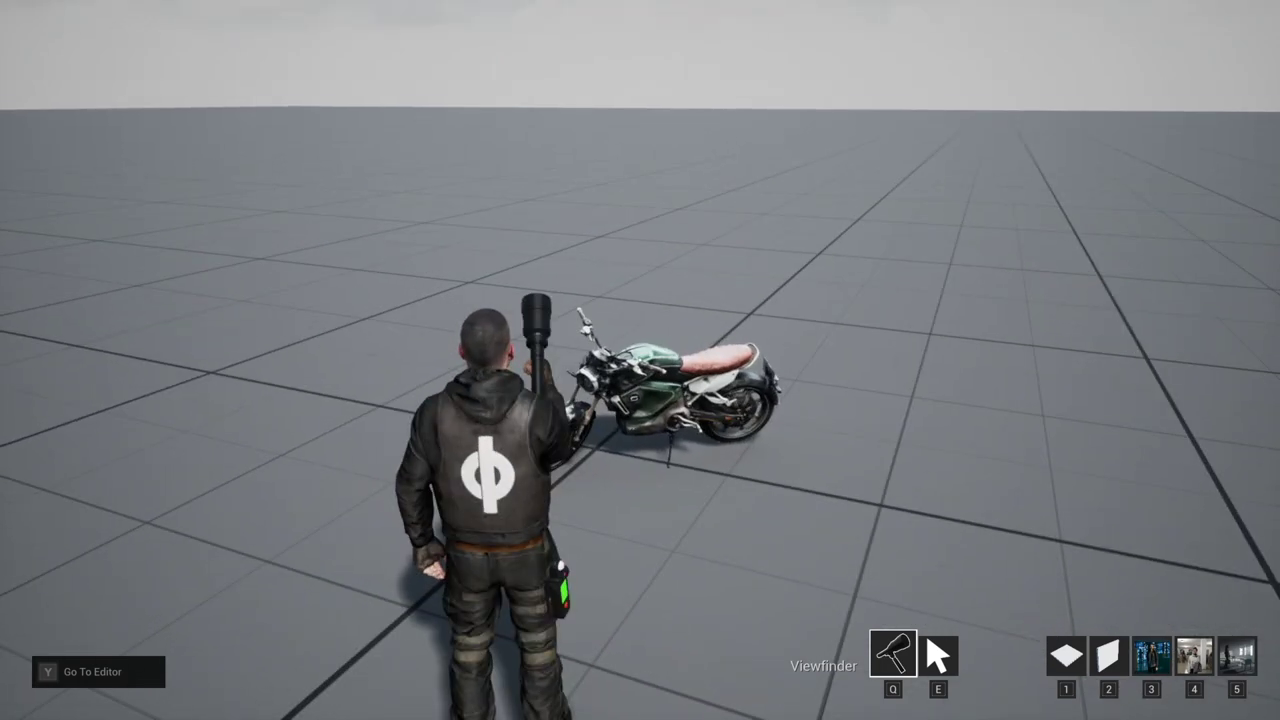